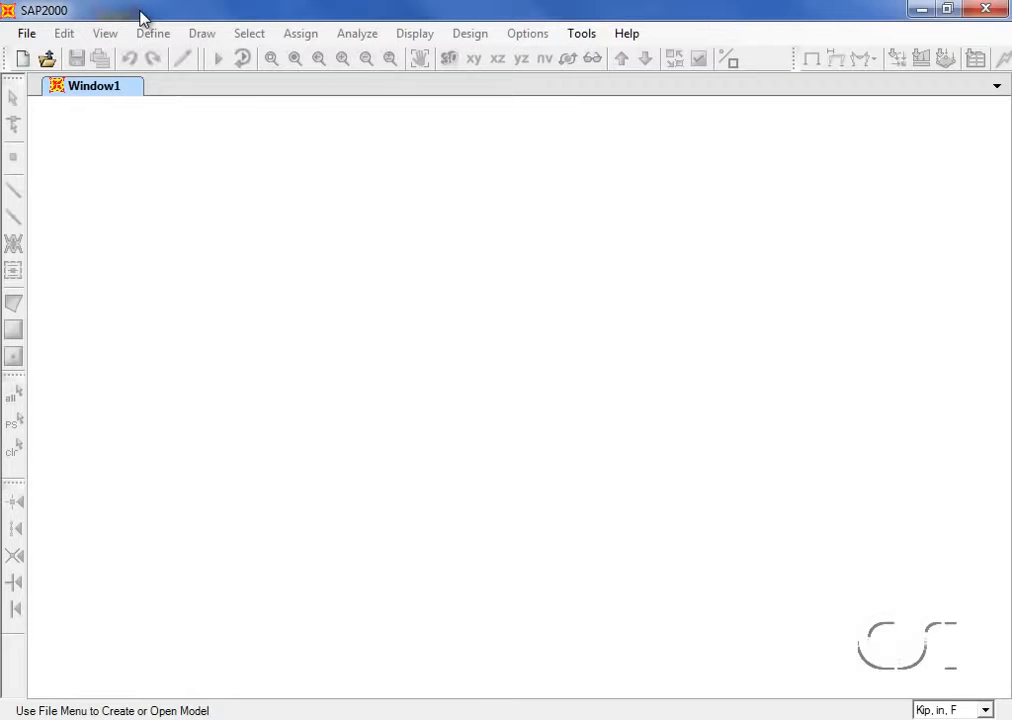
# Step: Create a new Kip, in, F model from the 2D Frames template as a two-story, two-bay portal frame with 144 story height and 288 bay width
pyautogui.click(27, 33)
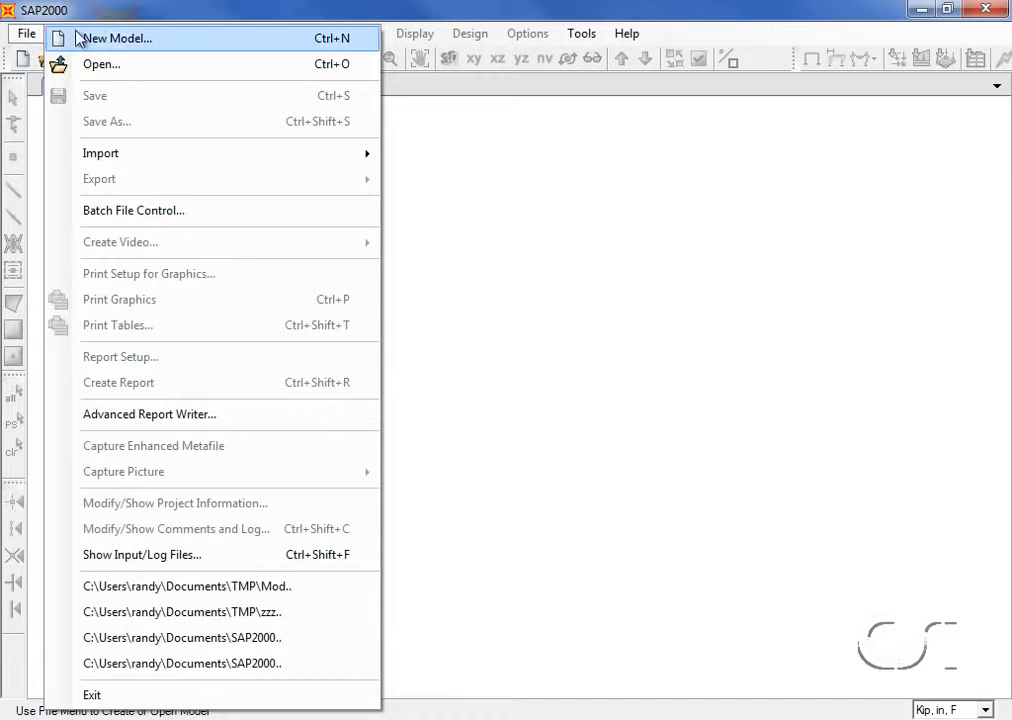
pyautogui.click(143, 40)
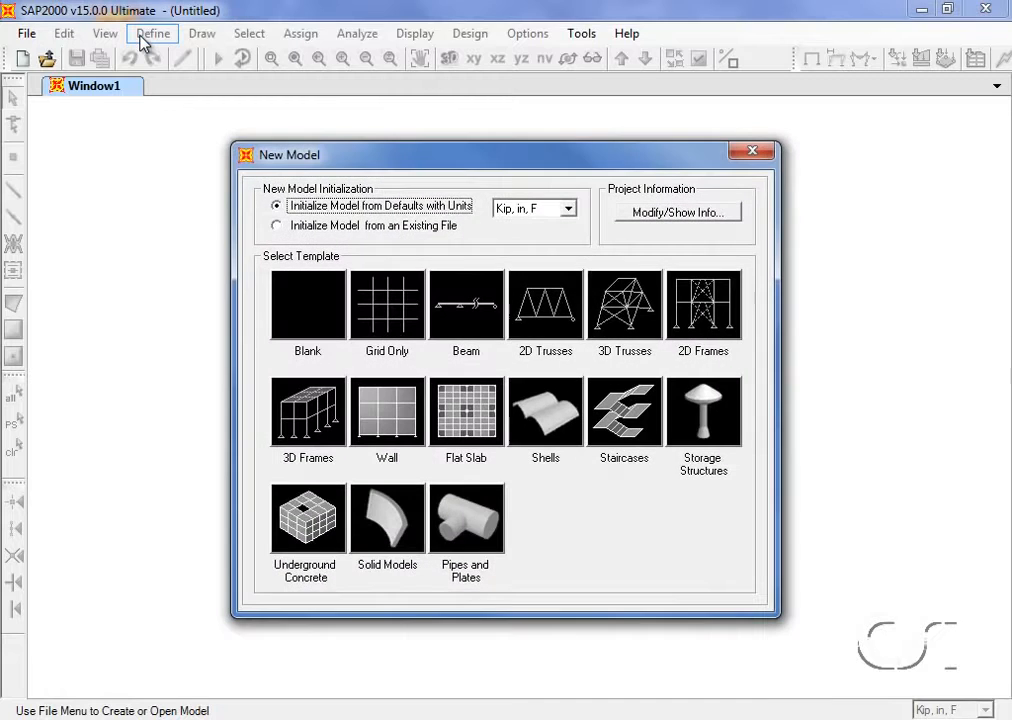
pyautogui.click(706, 302)
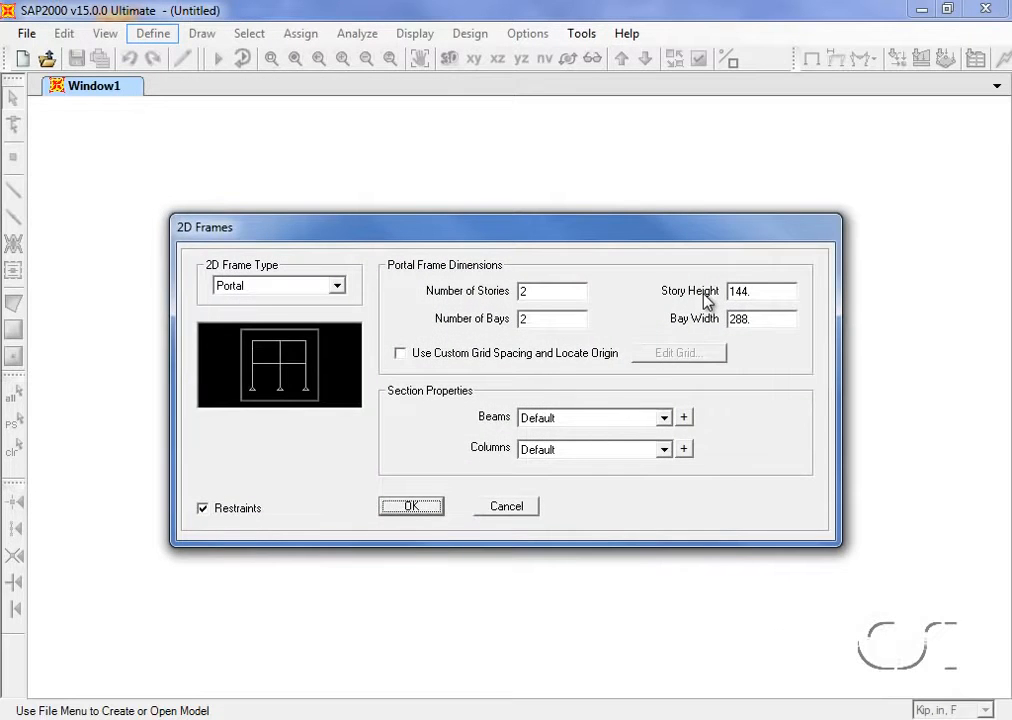
pyautogui.click(428, 506)
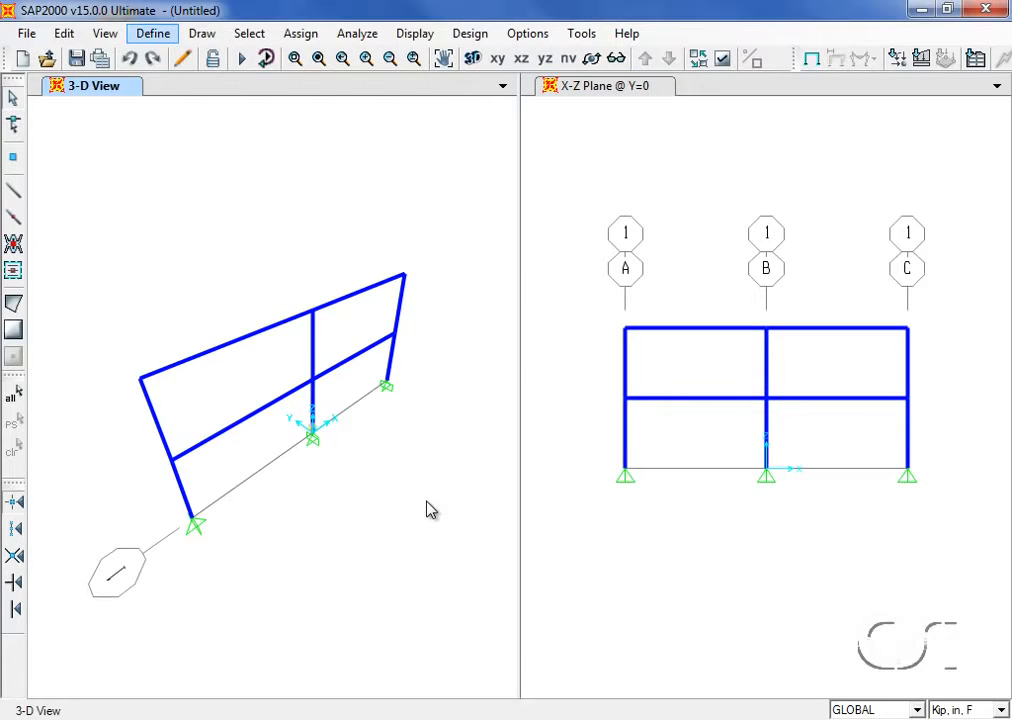
# Step: Restrict the analysis degrees of freedom to a plane frame in the XZ plane
pyautogui.click(360, 36)
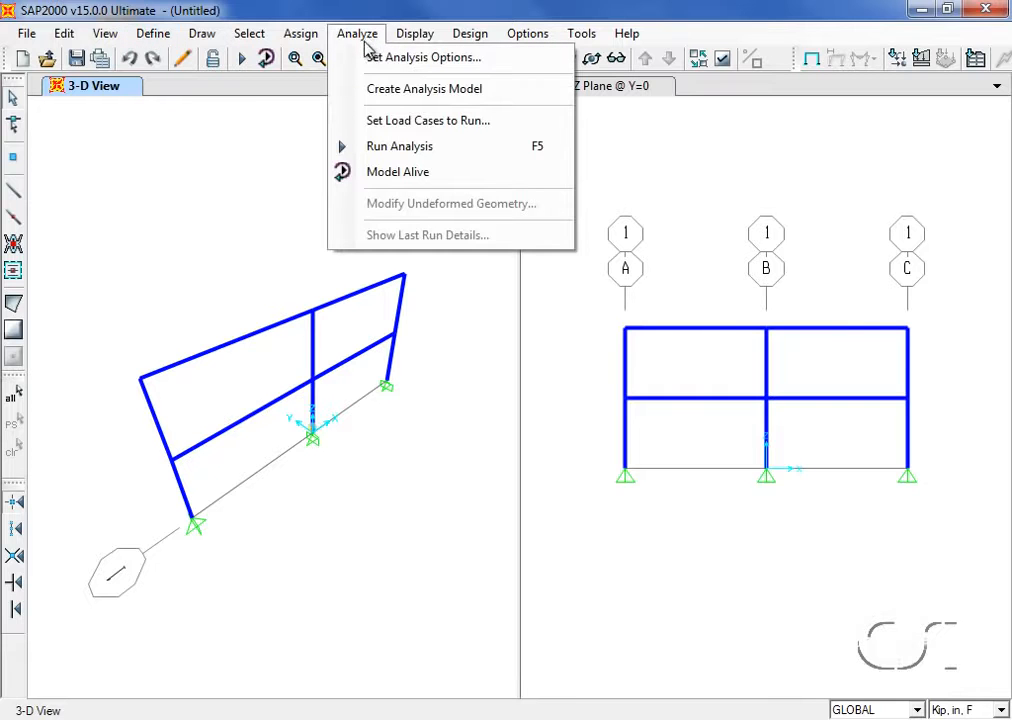
pyautogui.click(476, 58)
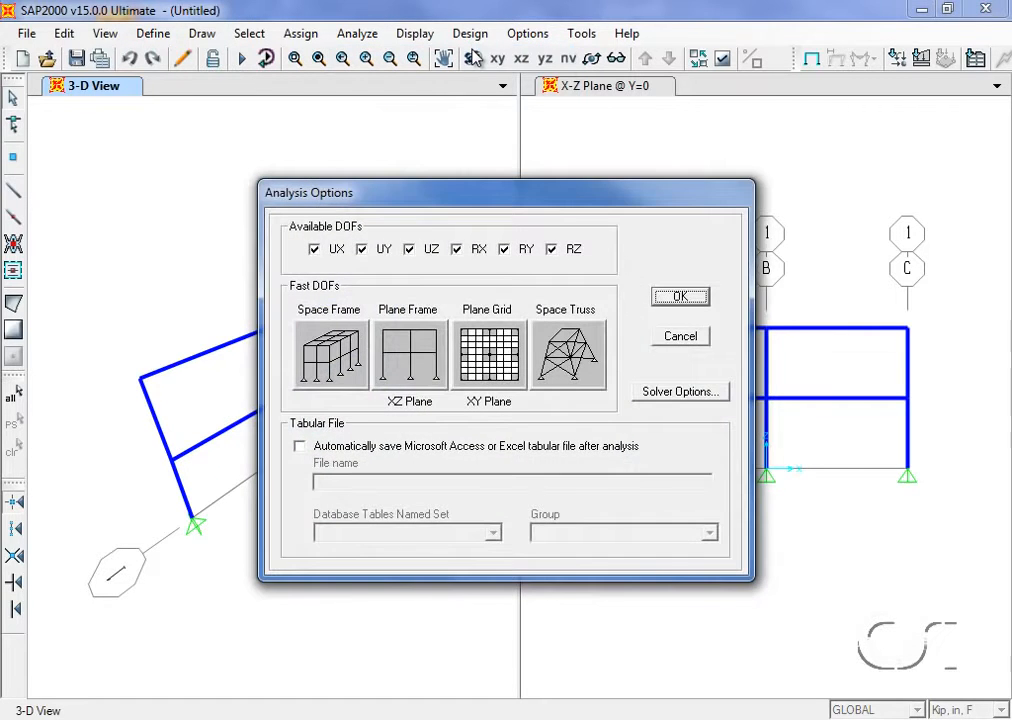
pyautogui.click(429, 365)
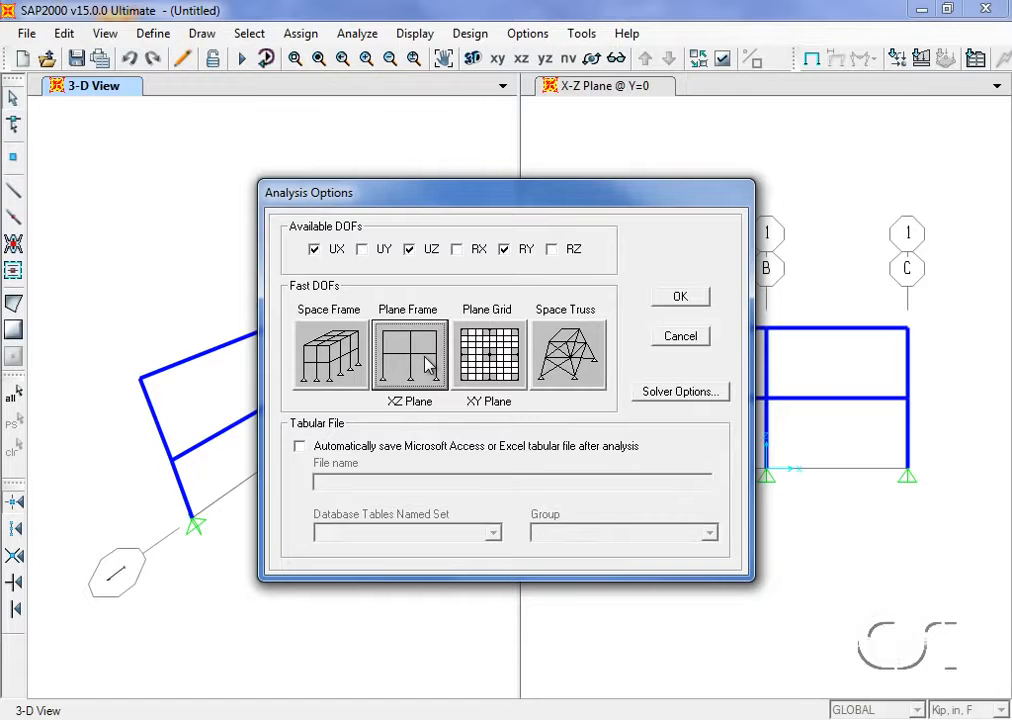
pyautogui.click(680, 296)
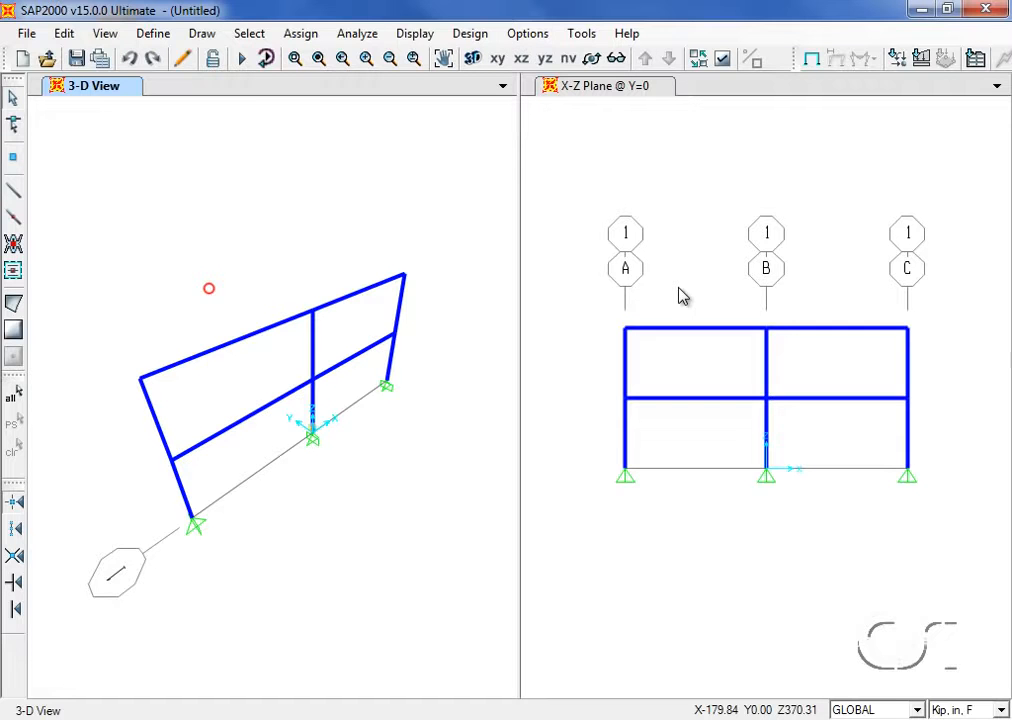
# Step: Define the mass source from element and additional masses
pyautogui.click(150, 36)
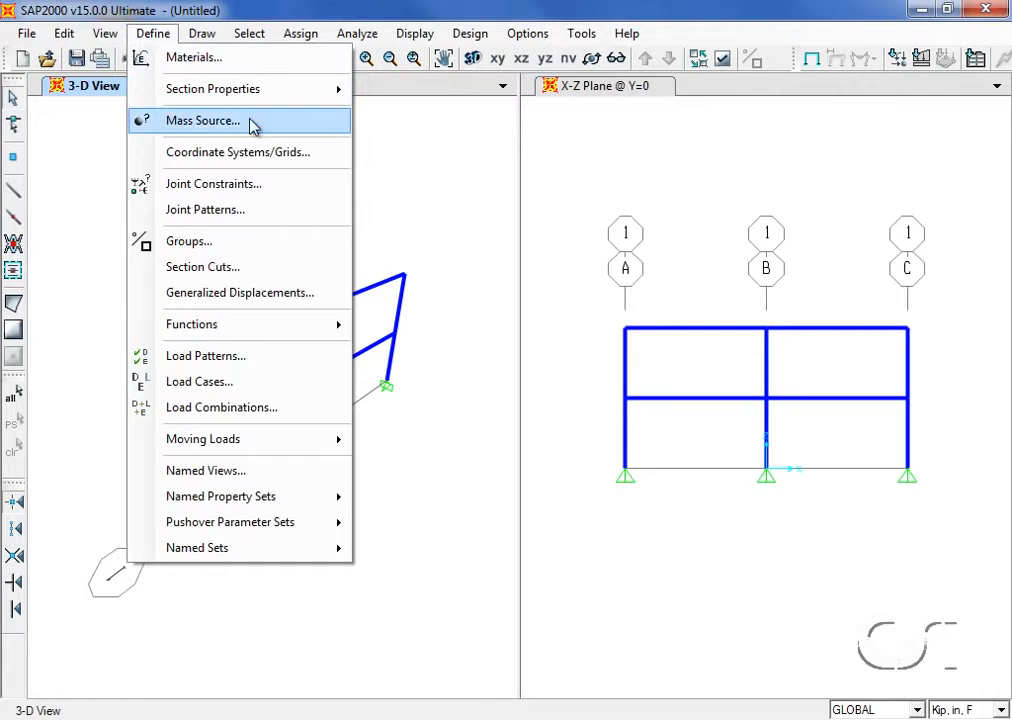
pyautogui.click(206, 124)
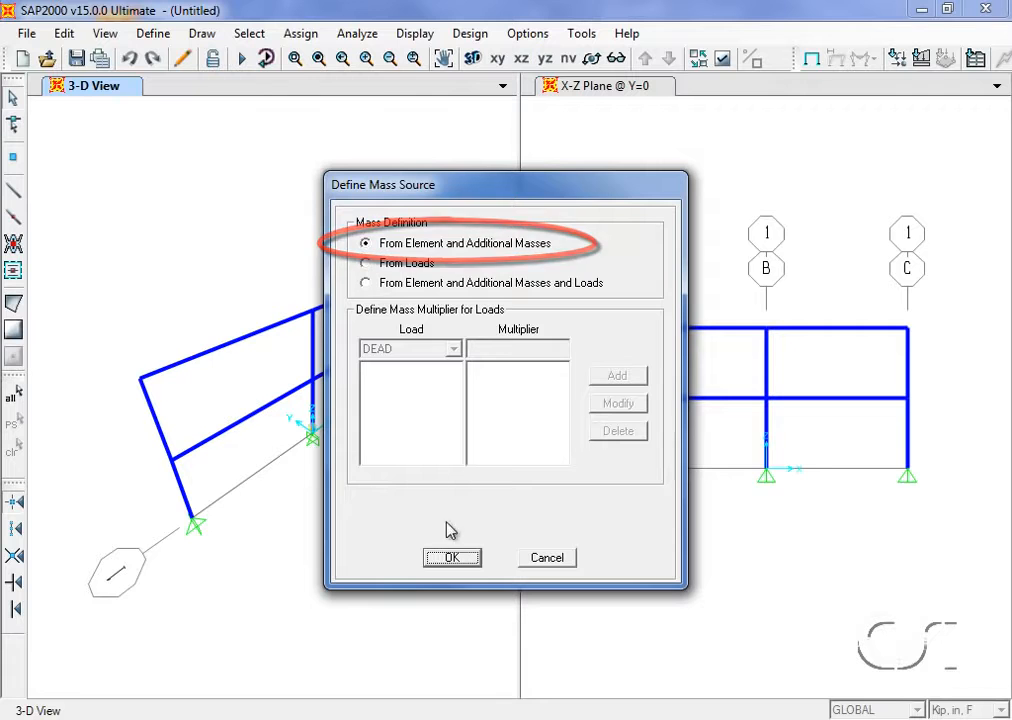
pyautogui.click(465, 565)
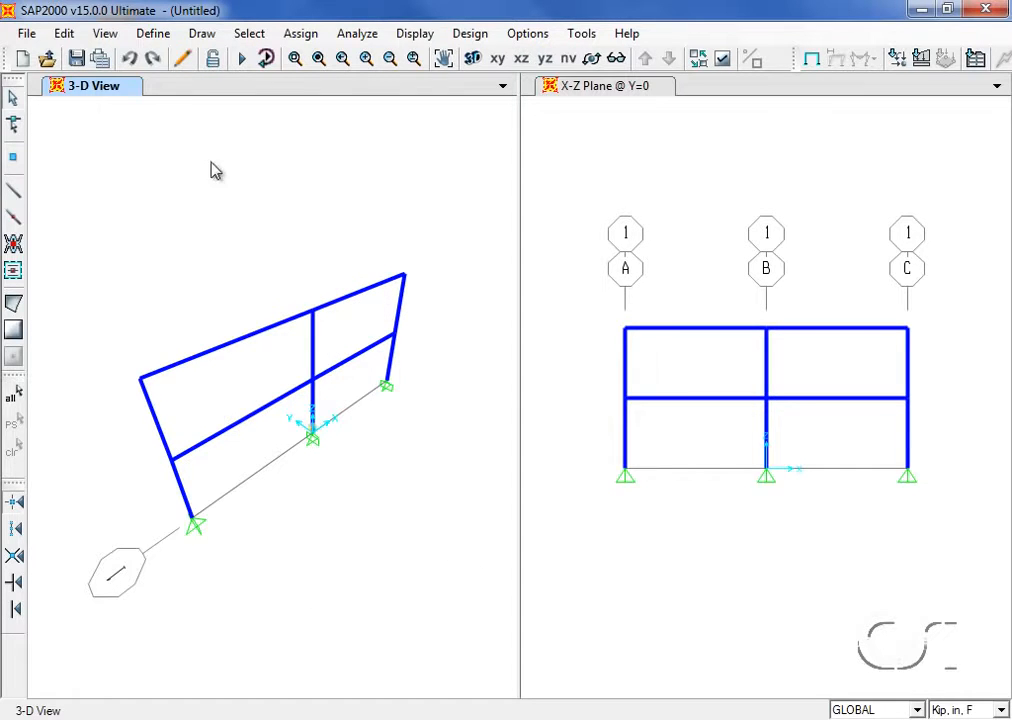
# Step: Add a new sine time history function and name it TH Sine
pyautogui.click(153, 35)
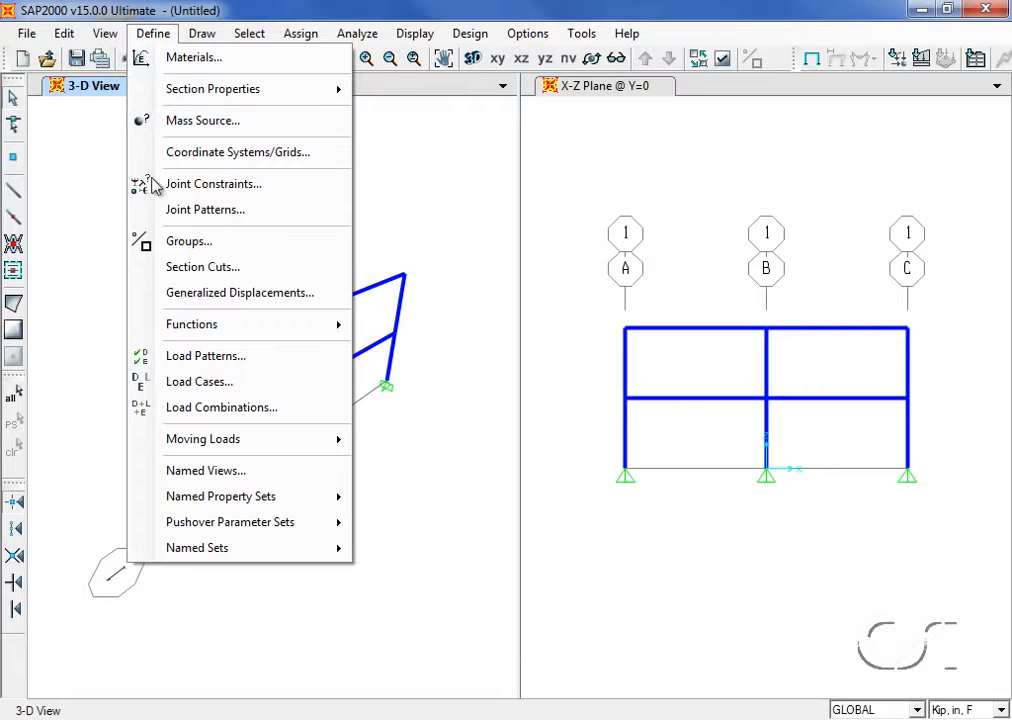
pyautogui.moveTo(250, 332)
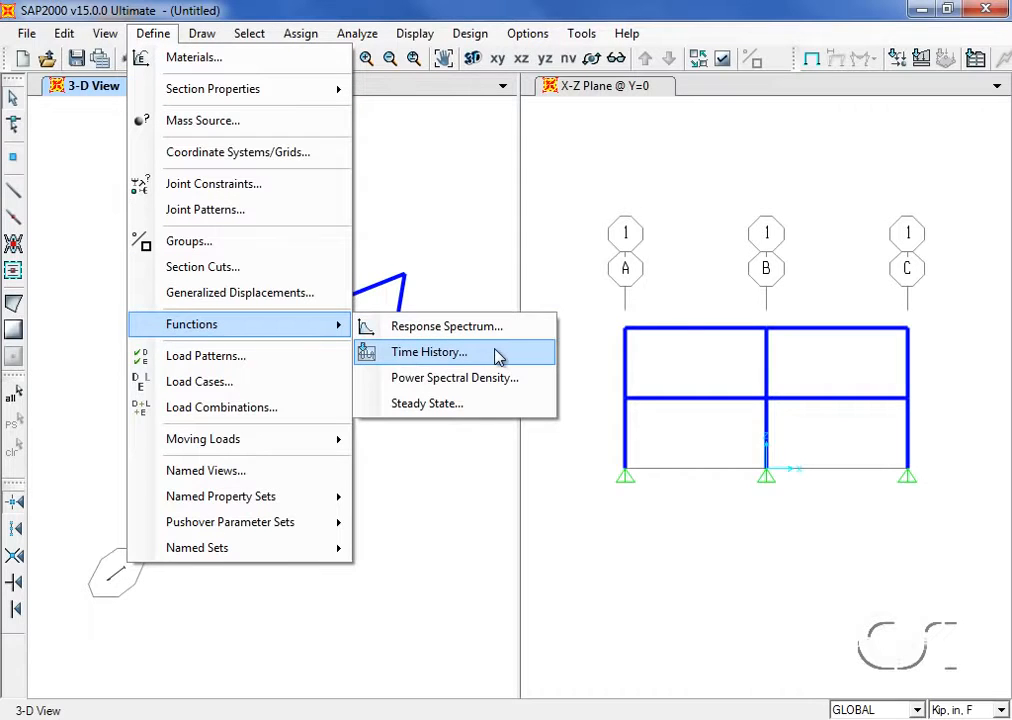
pyautogui.click(445, 358)
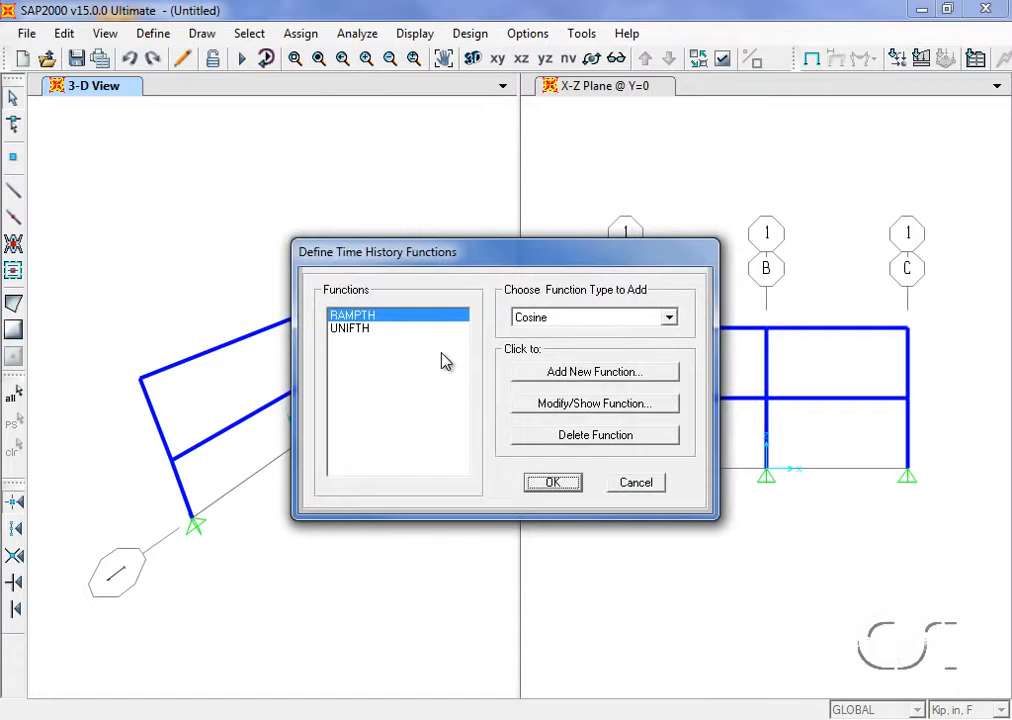
pyautogui.click(595, 322)
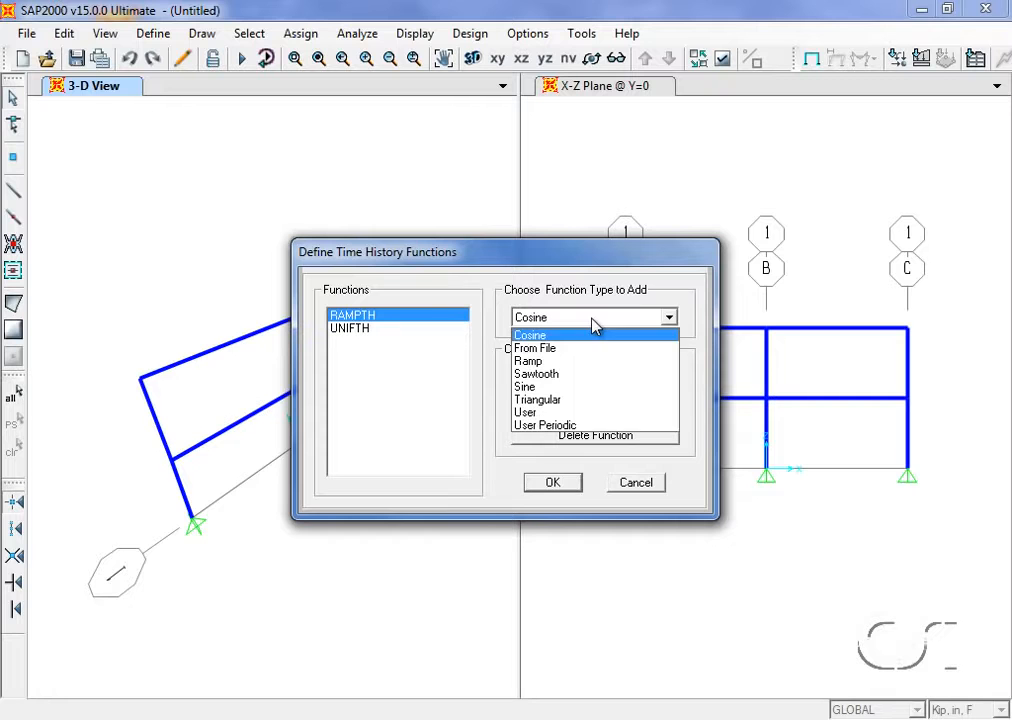
pyautogui.click(553, 388)
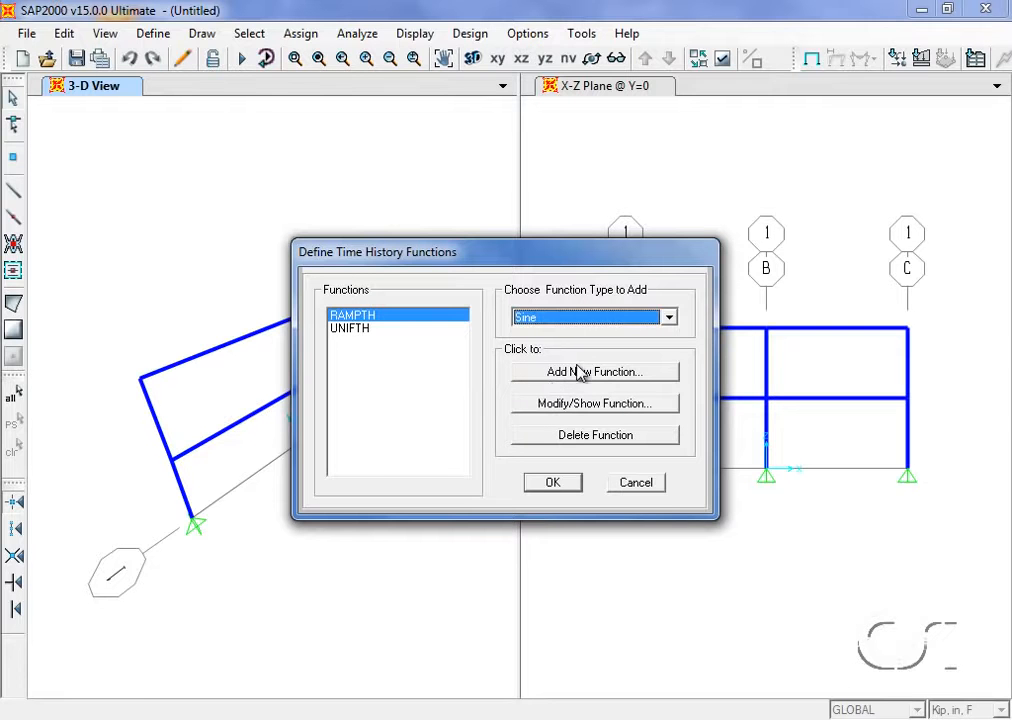
pyautogui.click(578, 372)
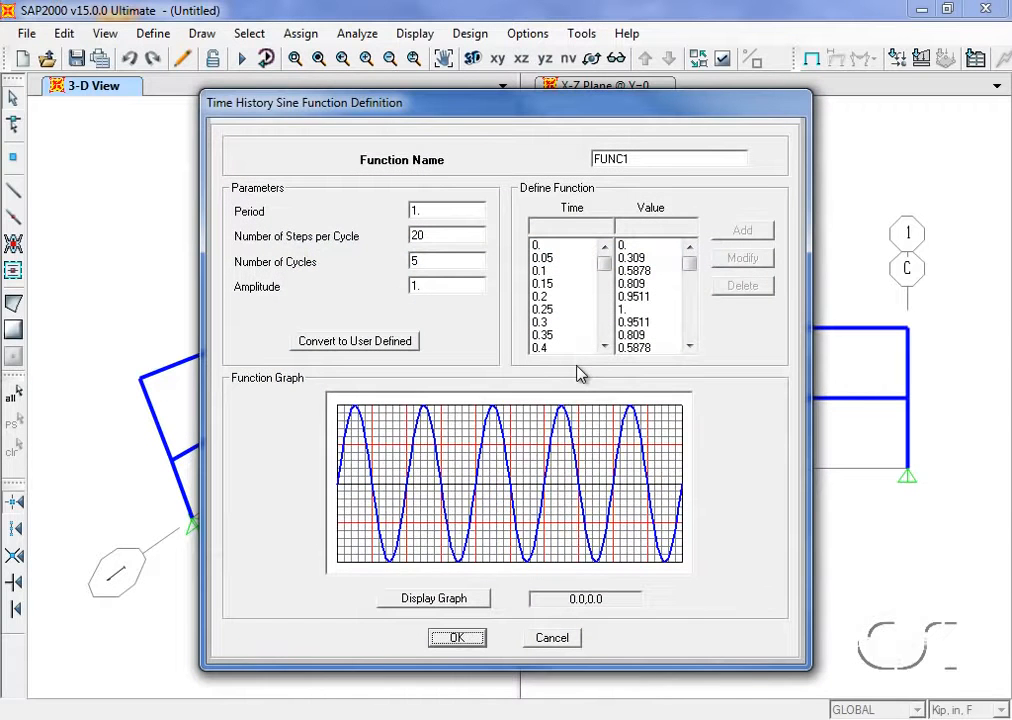
pyautogui.doubleClick(639, 158)
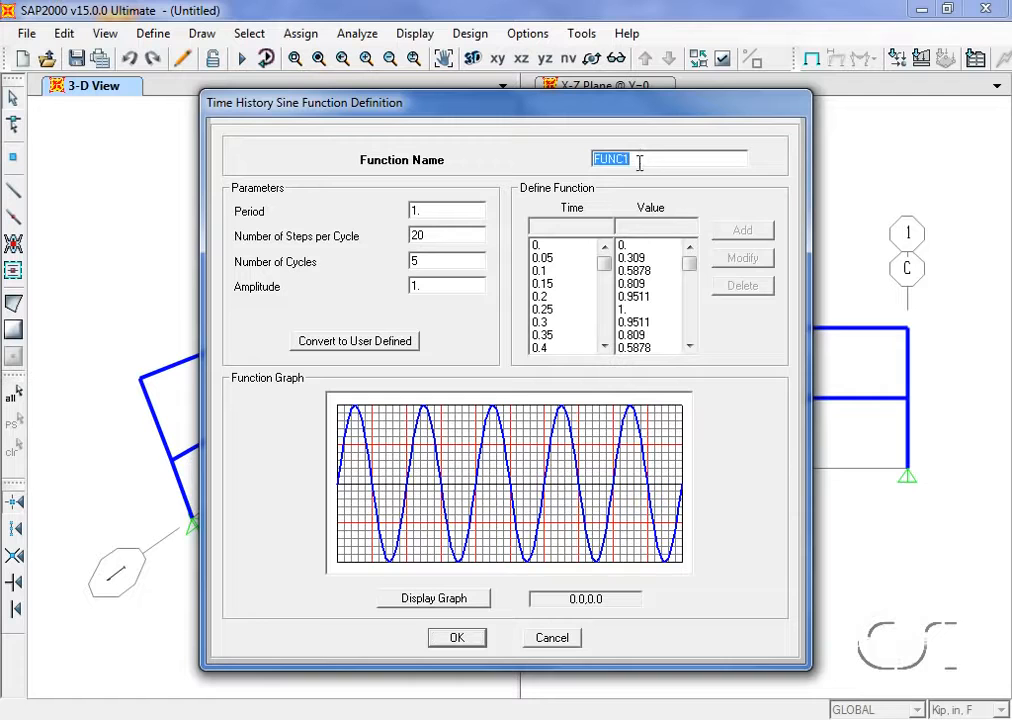
pyautogui.write('TH Sine')
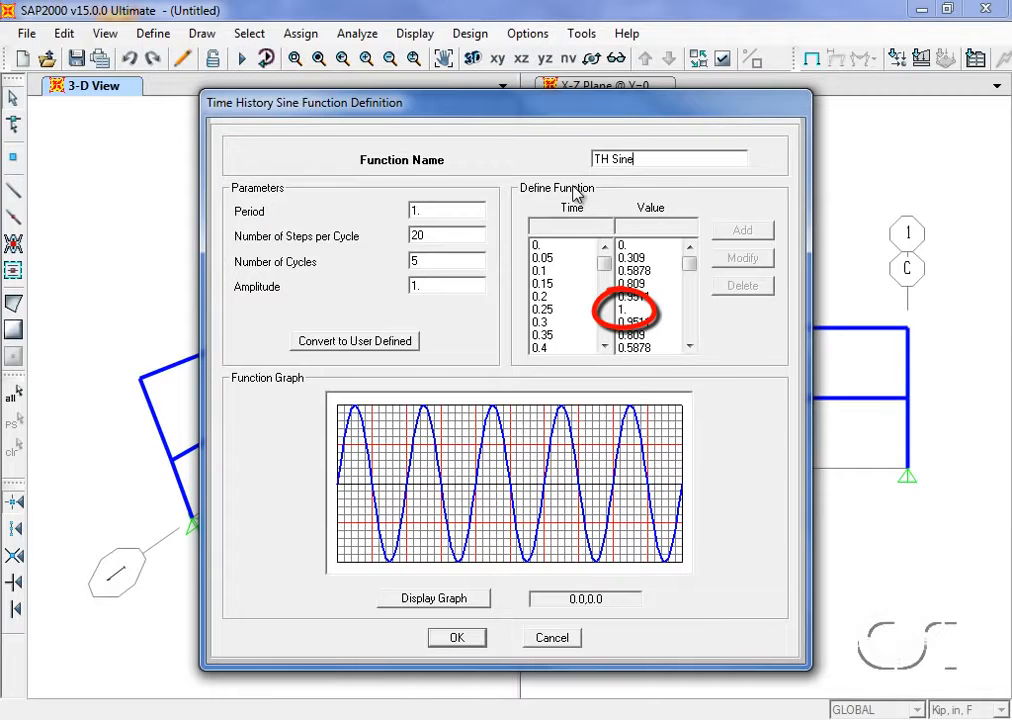
# Step: Set the sine function's amplitude to 2 and accept the time history function definitions
pyautogui.doubleClick(438, 286)
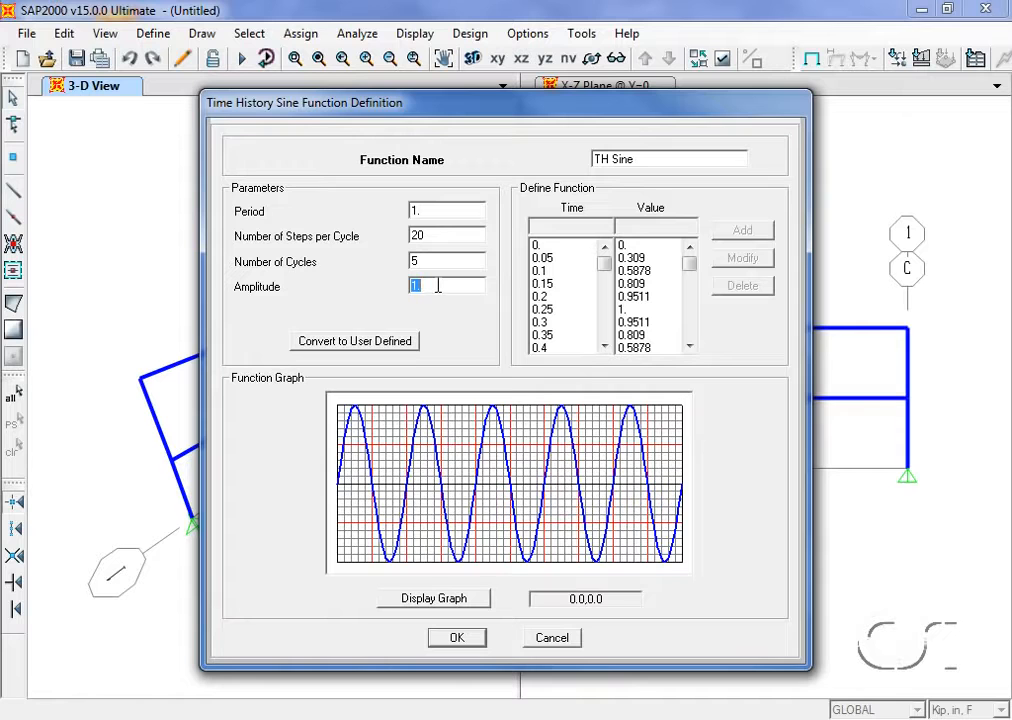
pyautogui.write('2')
pyautogui.doubleClick(442, 213)
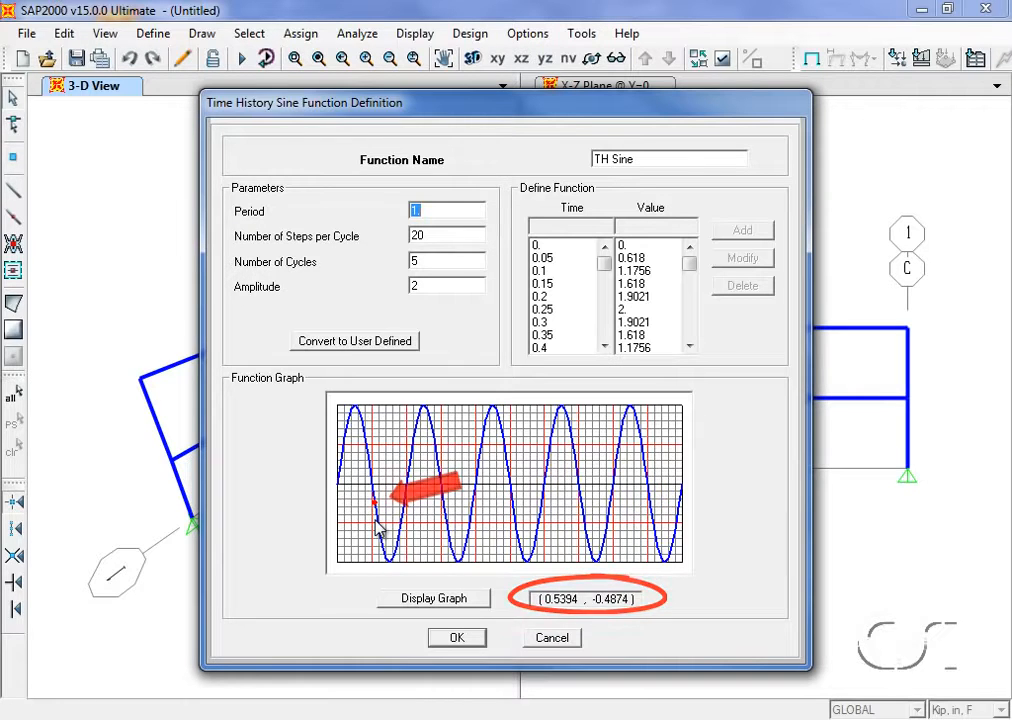
pyautogui.click(461, 640)
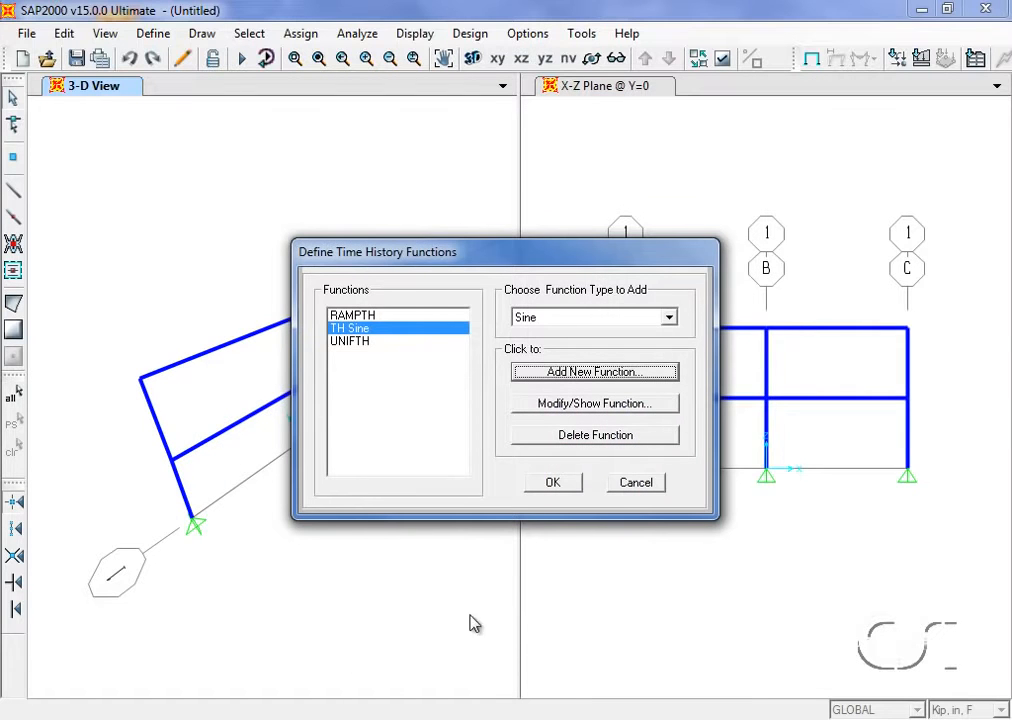
pyautogui.click(555, 489)
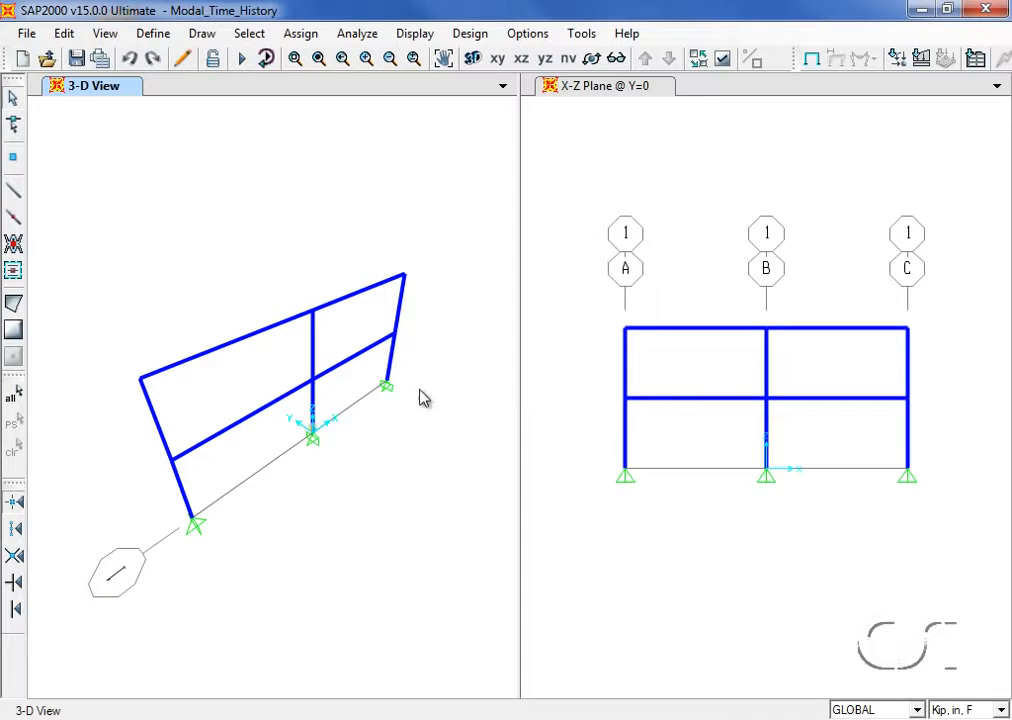
# Step: Modify the MODAL load case to use Ritz vectors with a maximum of 2 modes
pyautogui.click(150, 34)
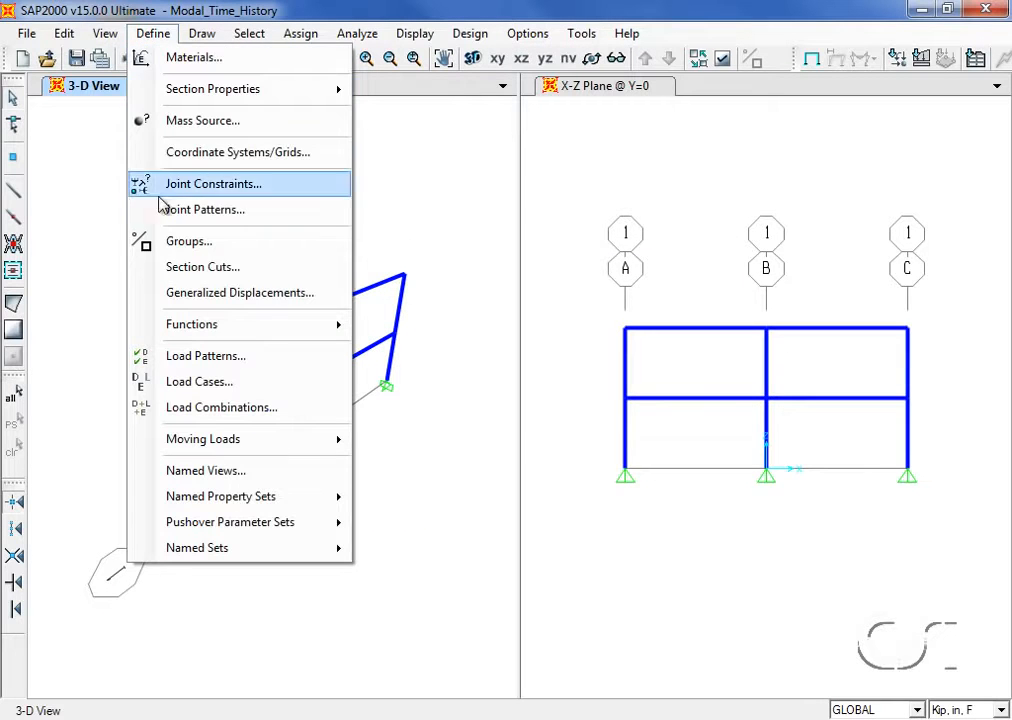
pyautogui.click(243, 384)
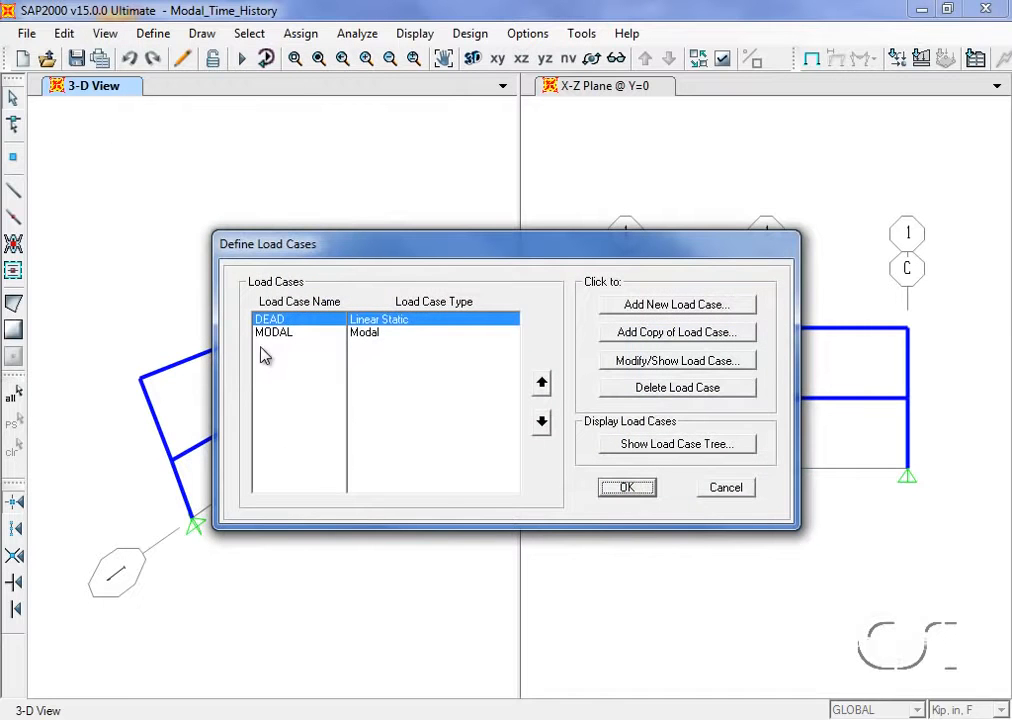
pyautogui.click(269, 343)
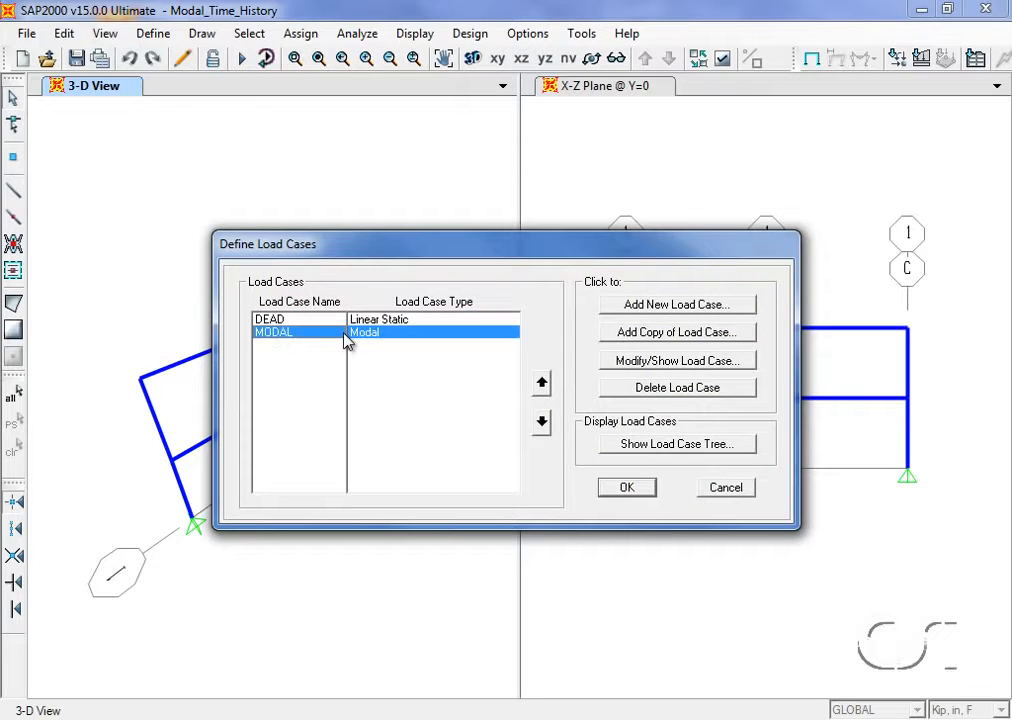
pyautogui.click(658, 363)
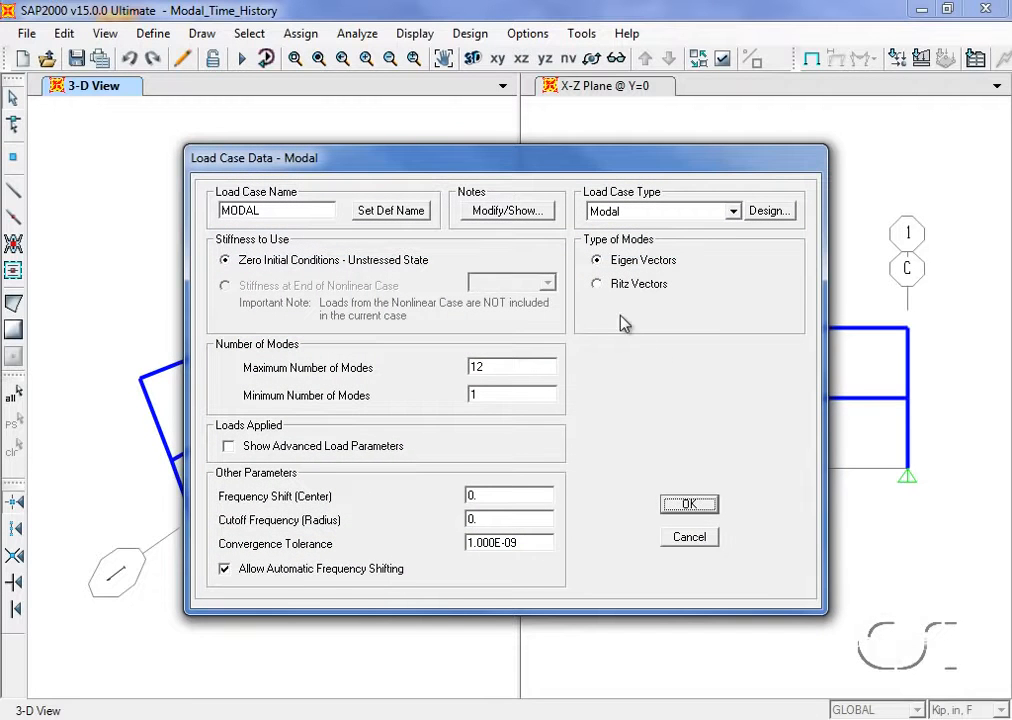
pyautogui.click(599, 285)
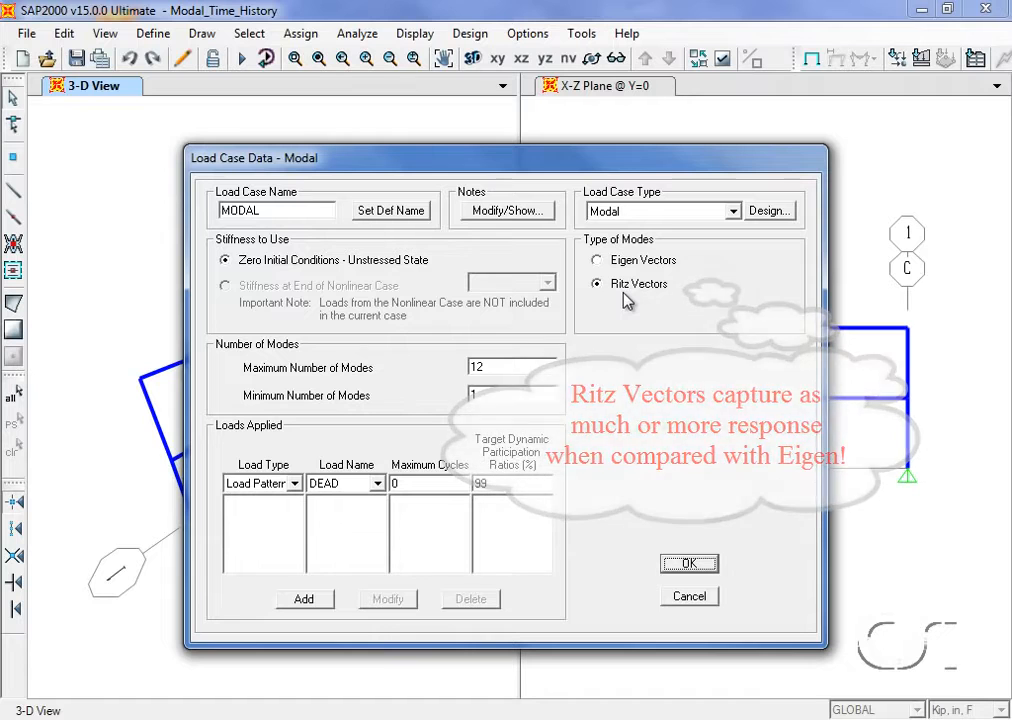
pyautogui.doubleClick(503, 360)
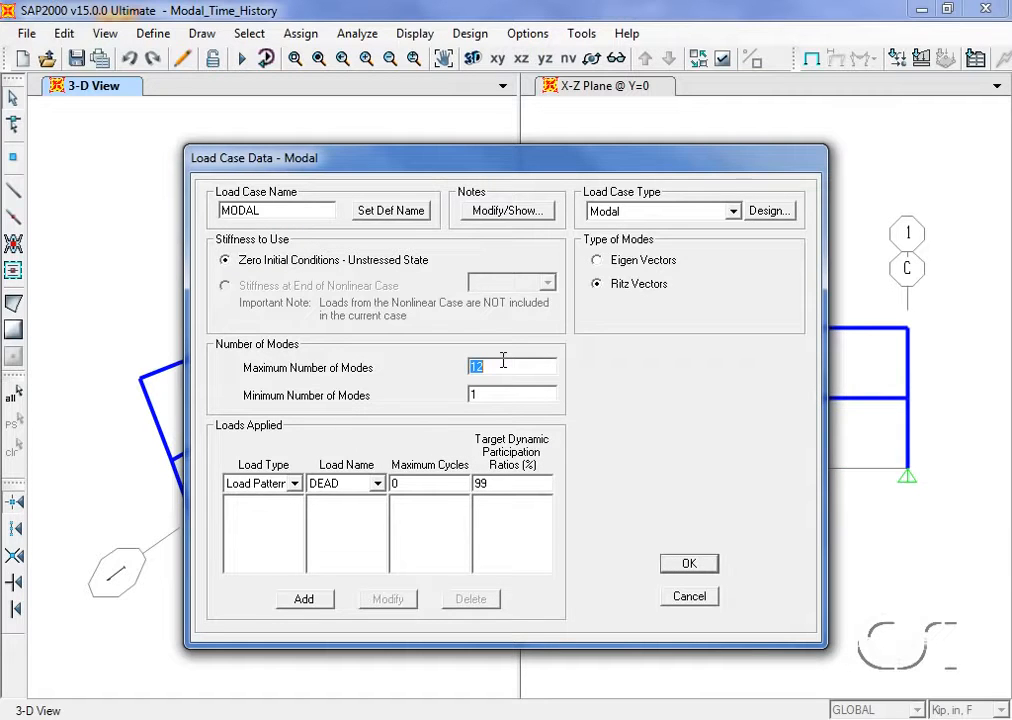
pyautogui.write('2')
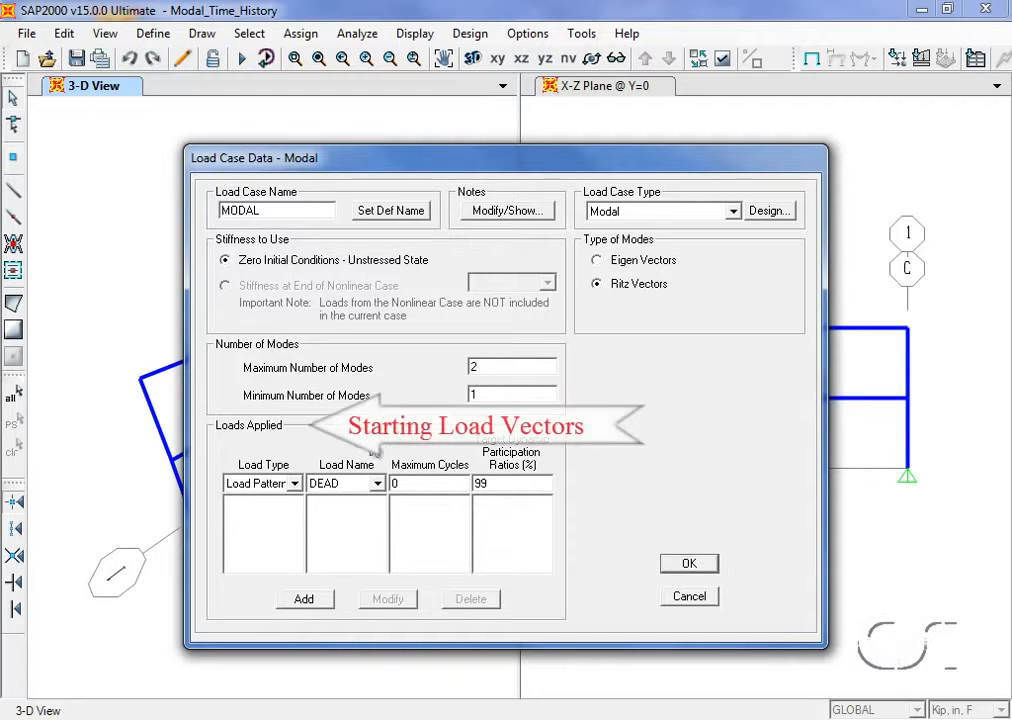
# Step: Add the UX acceleration as a starting load vector with a 99% target participation ratio and accept the MODAL case
pyautogui.click(294, 484)
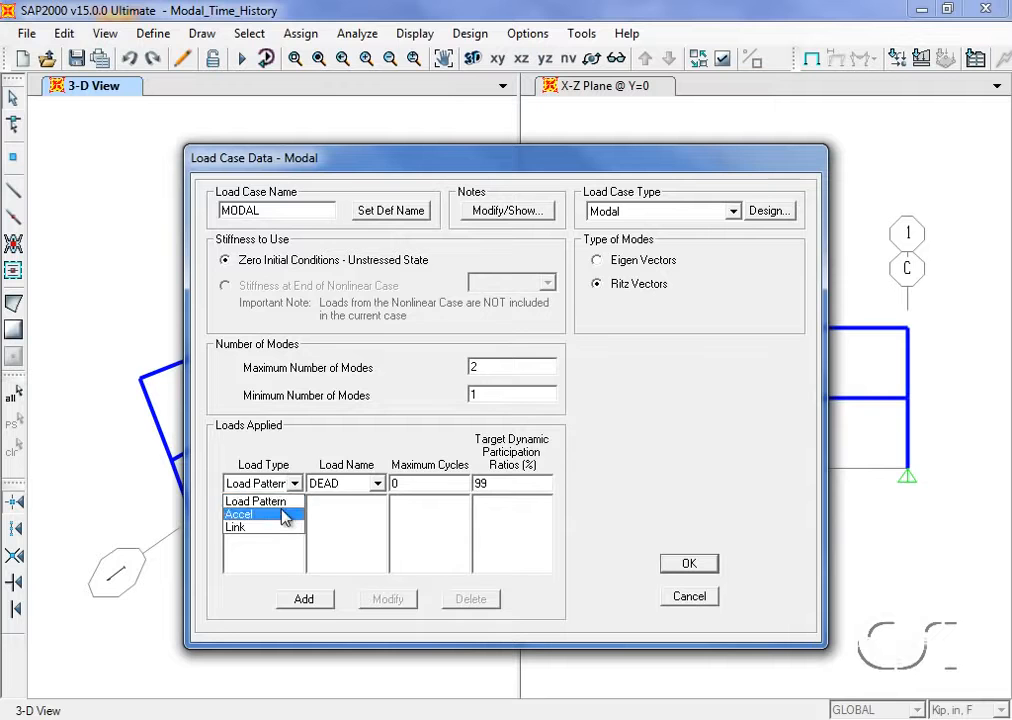
pyautogui.click(285, 516)
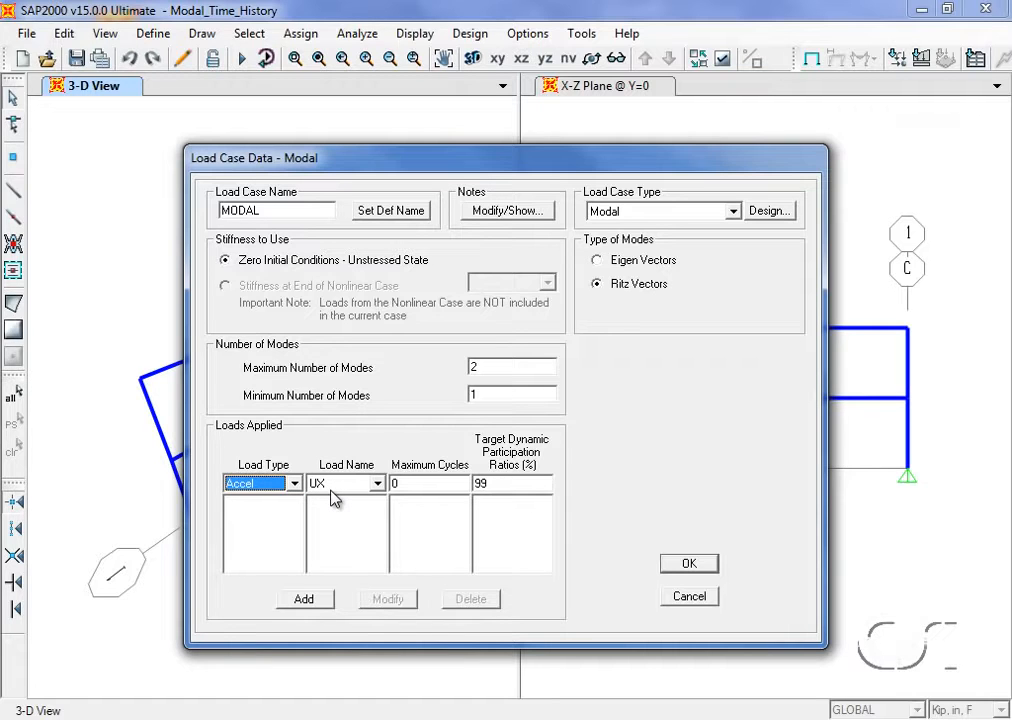
pyautogui.click(304, 599)
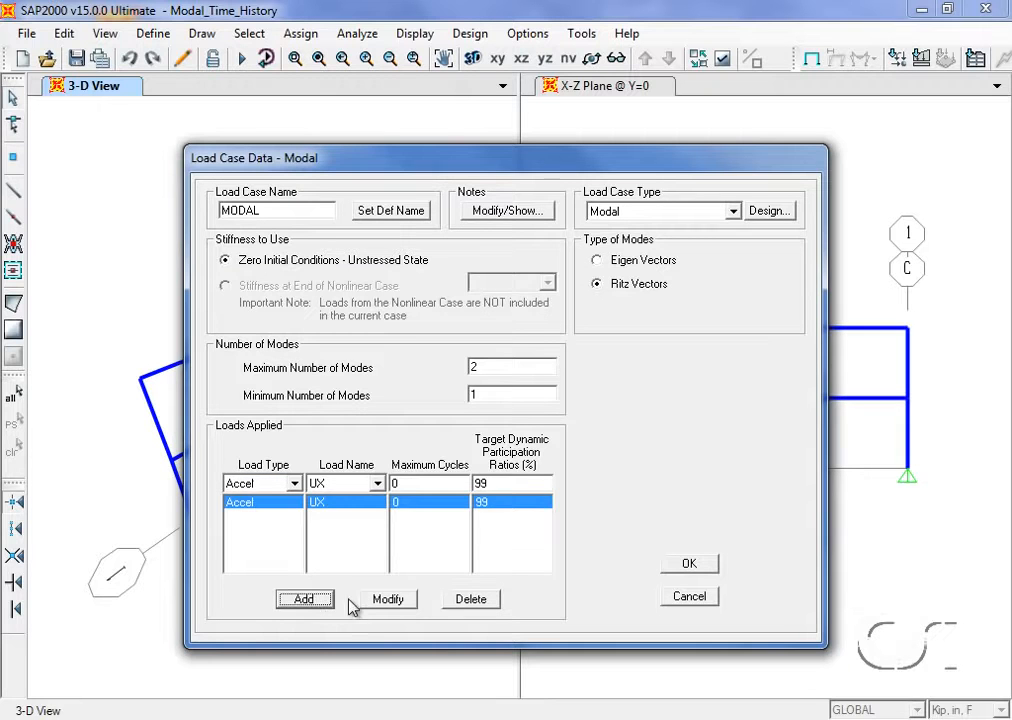
pyautogui.click(687, 565)
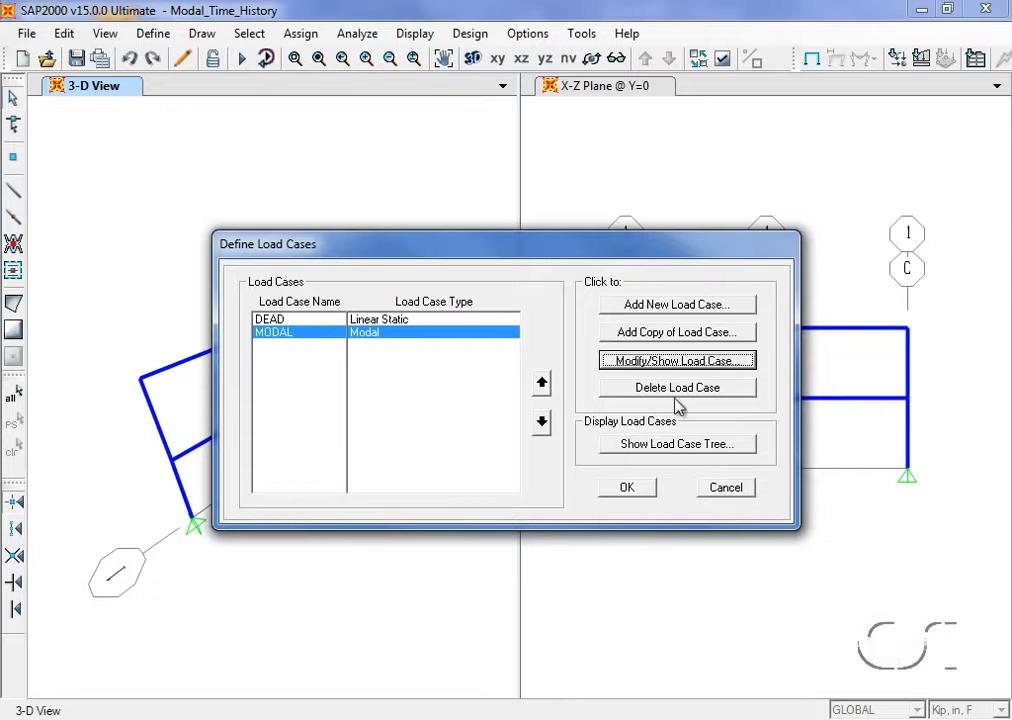
# Step: Add a new load case named TH and set its load case type to Time History
pyautogui.click(687, 310)
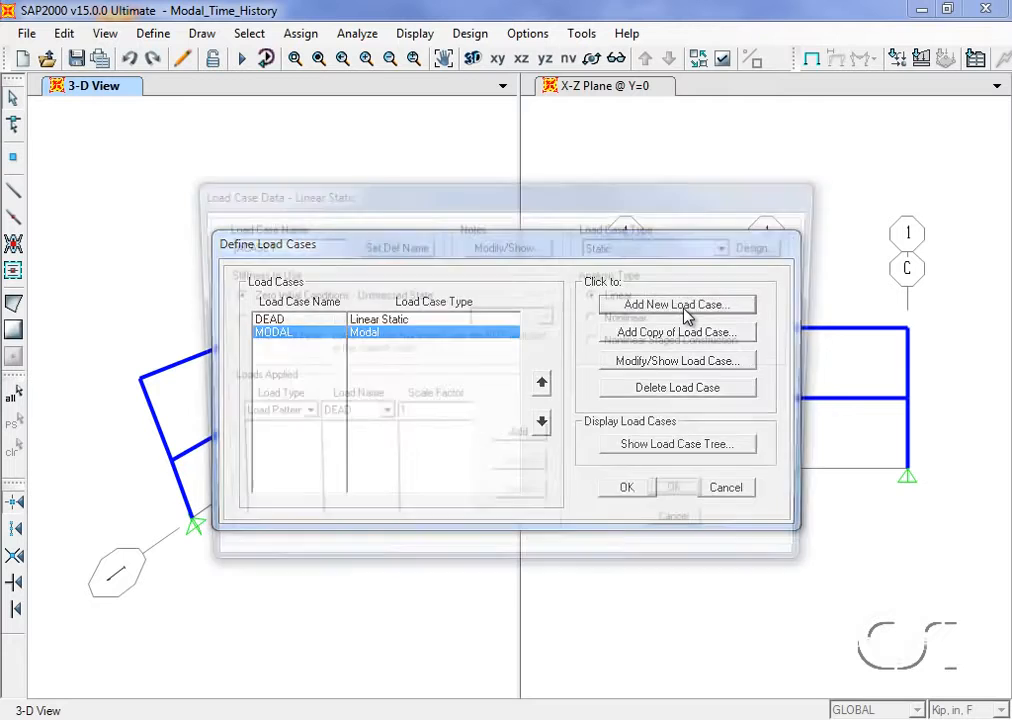
pyautogui.doubleClick(297, 251)
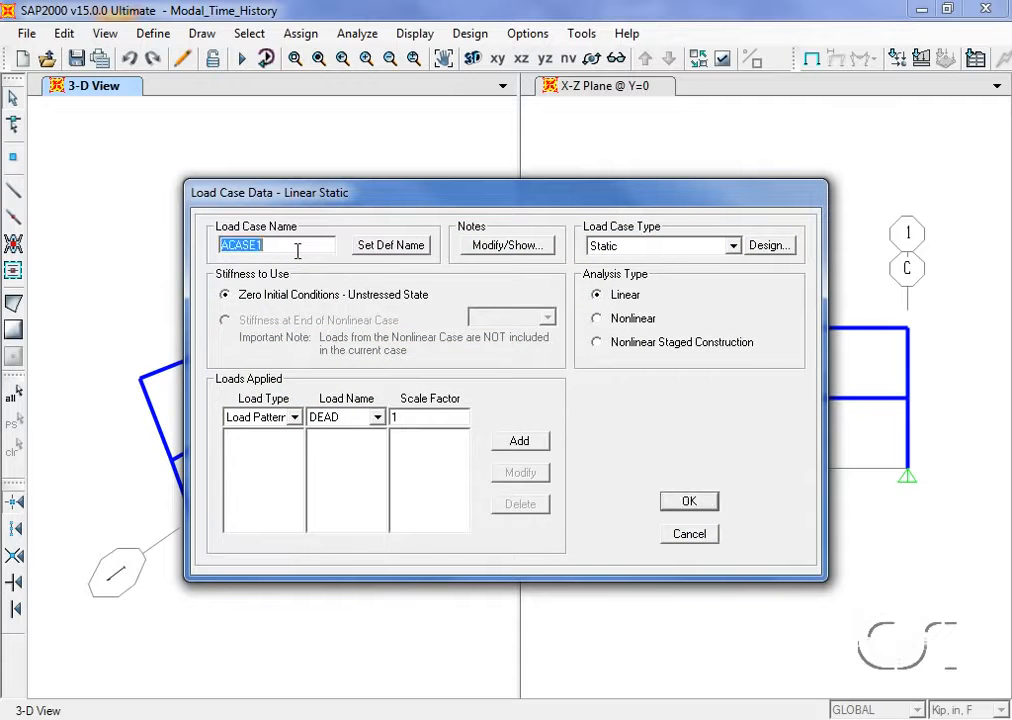
pyautogui.write('TH')
pyautogui.click(608, 248)
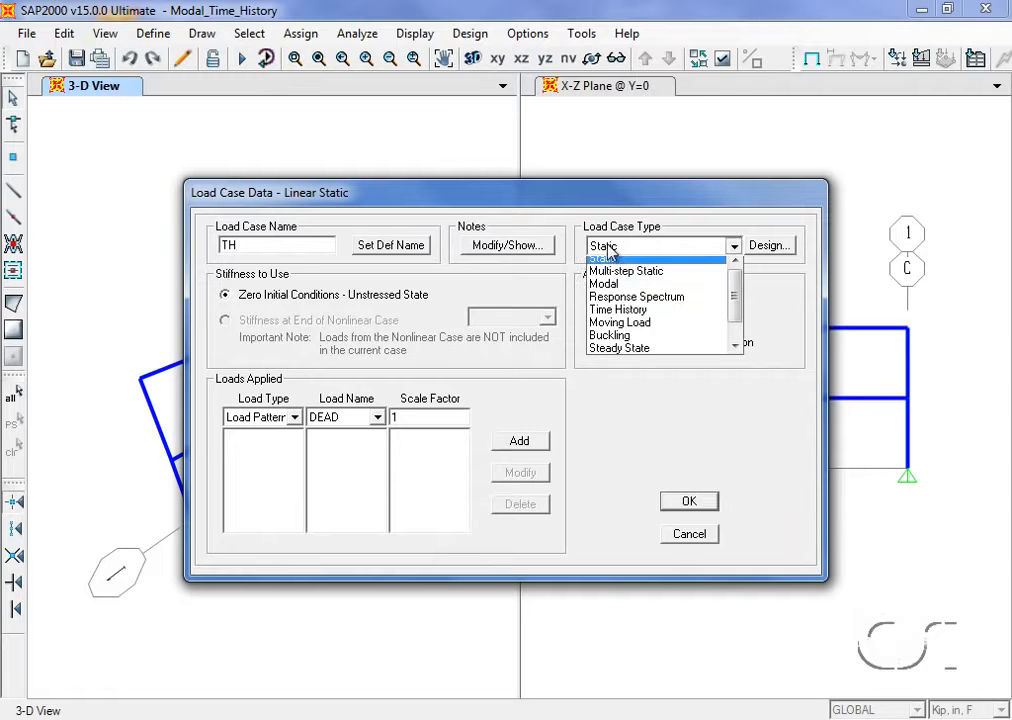
pyautogui.click(661, 316)
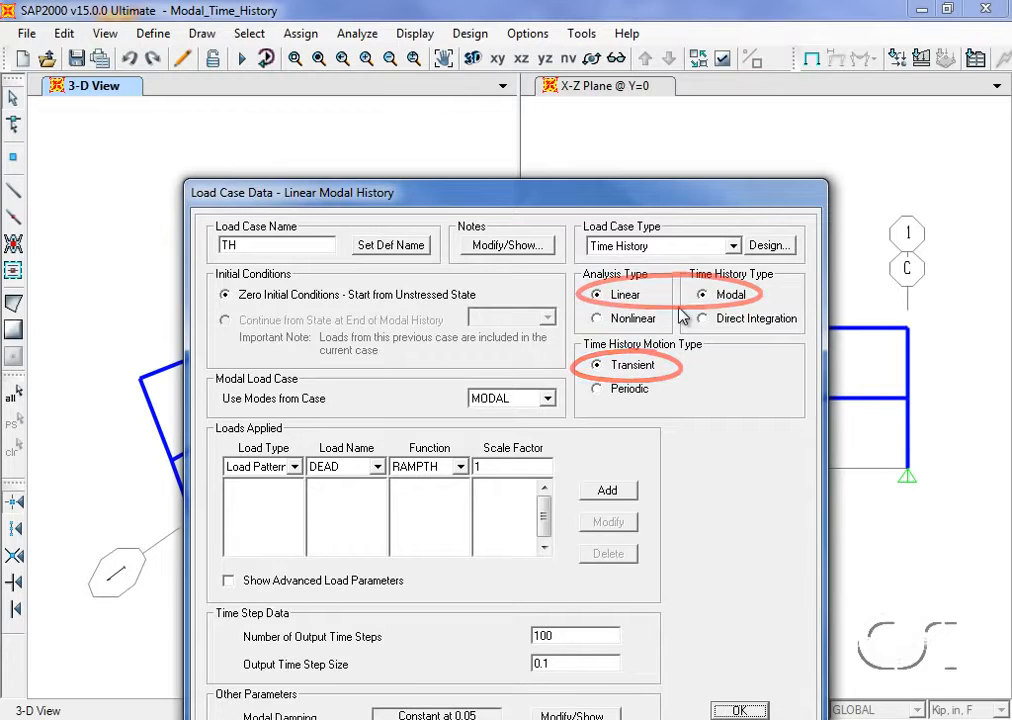
# Step: Add a U1 acceleration load to the TH case using the TH Sine function with a scale factor of 386.4
pyautogui.click(297, 467)
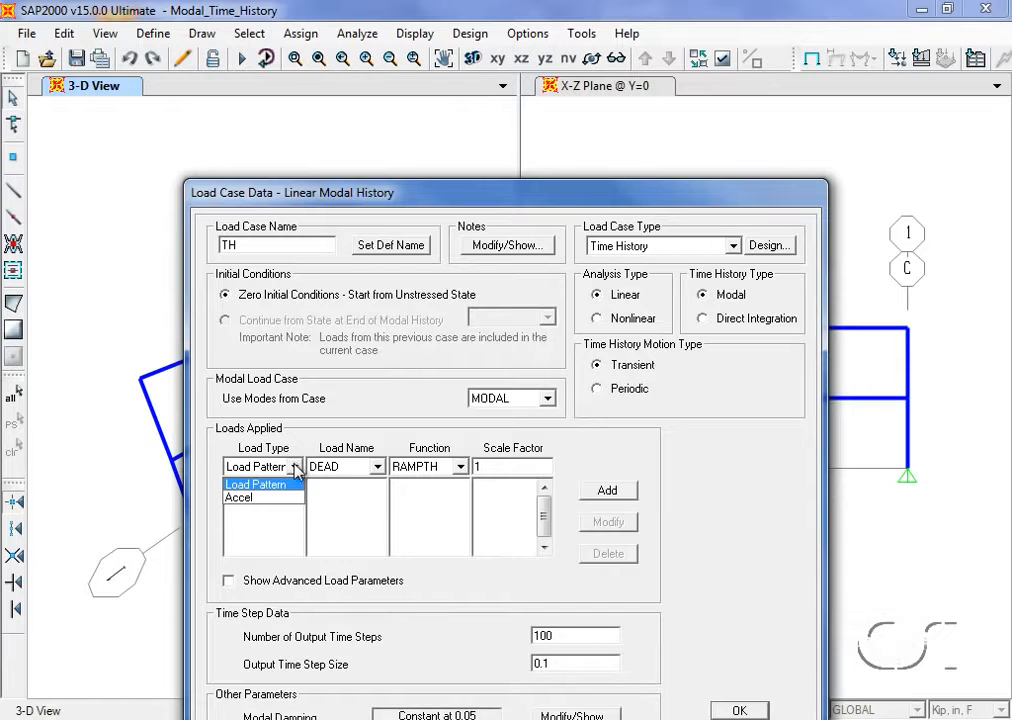
pyautogui.click(288, 499)
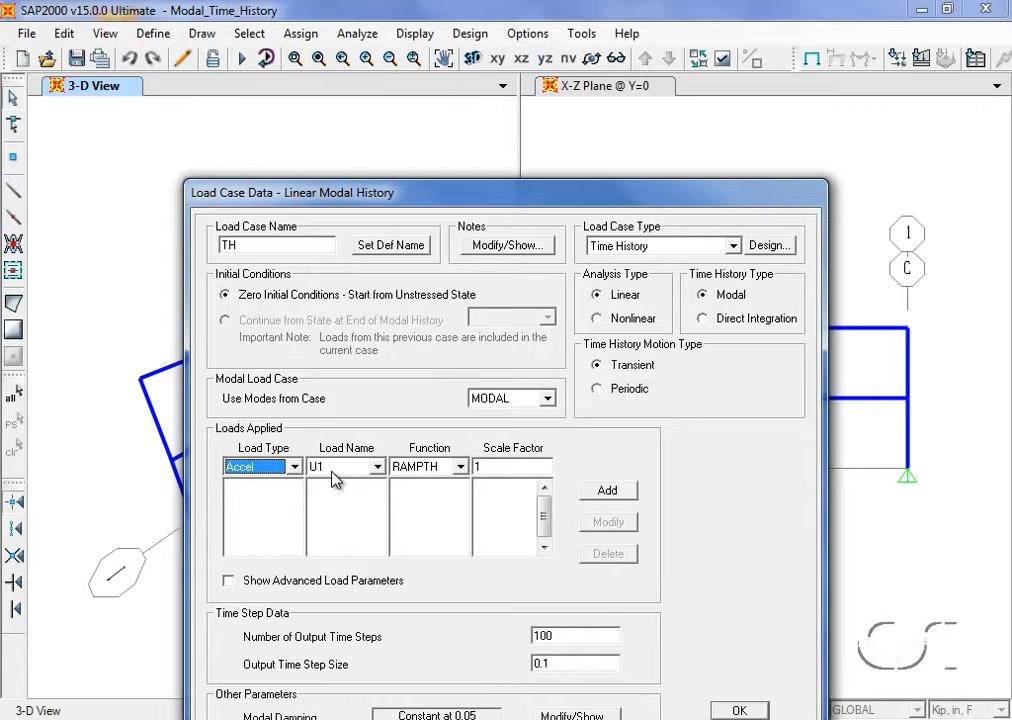
pyautogui.click(430, 468)
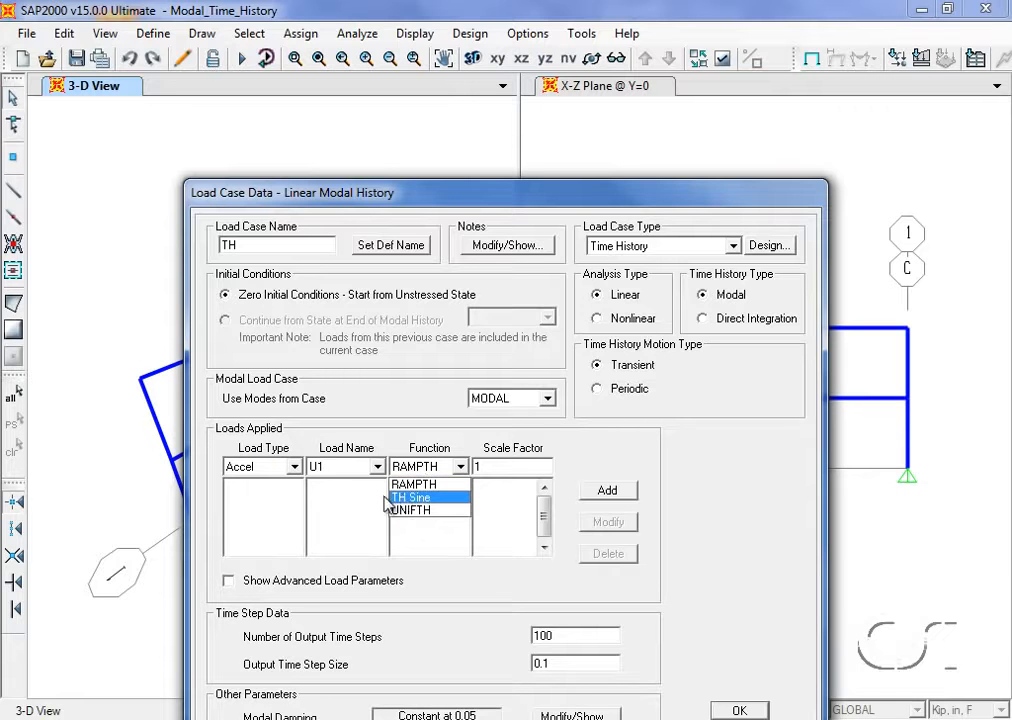
pyautogui.click(428, 501)
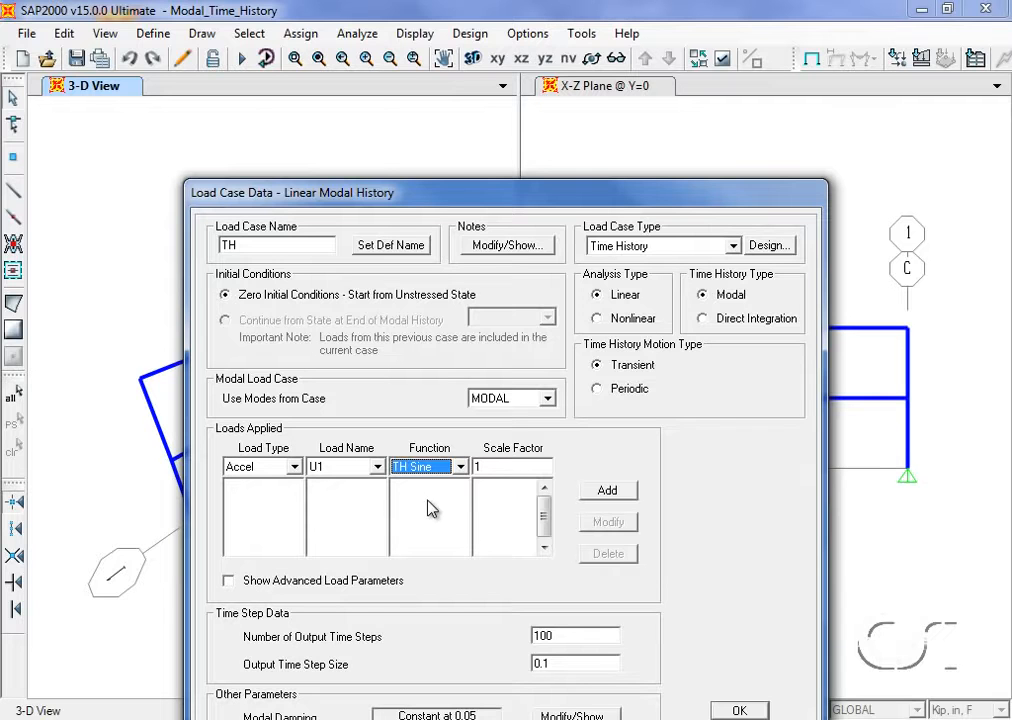
pyautogui.doubleClick(481, 467)
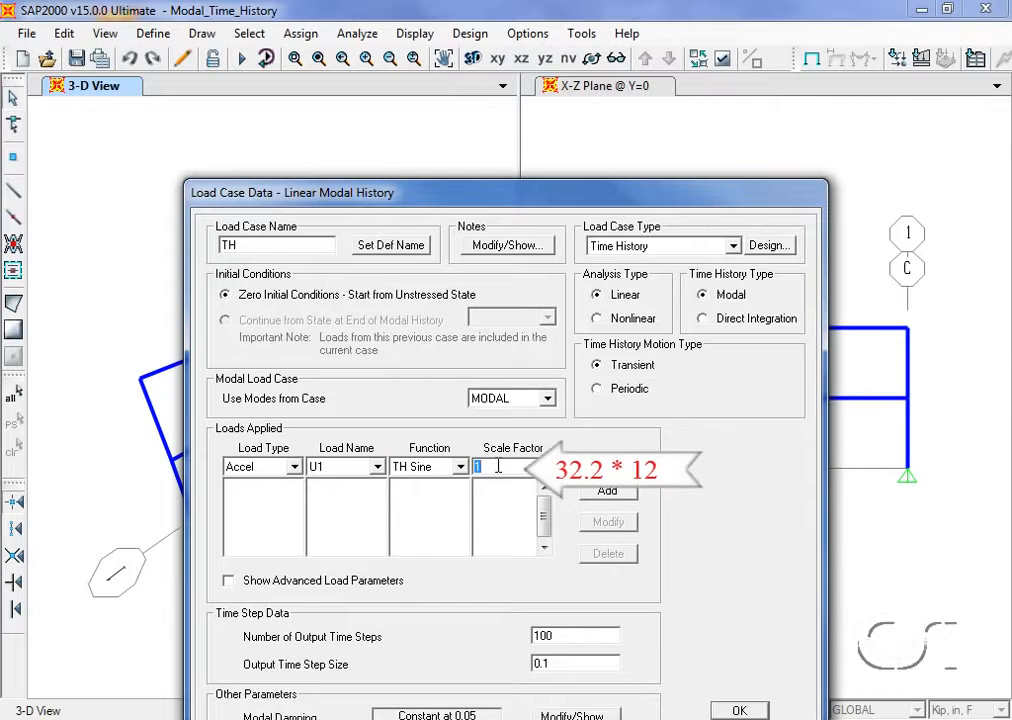
pyautogui.write('386.4')
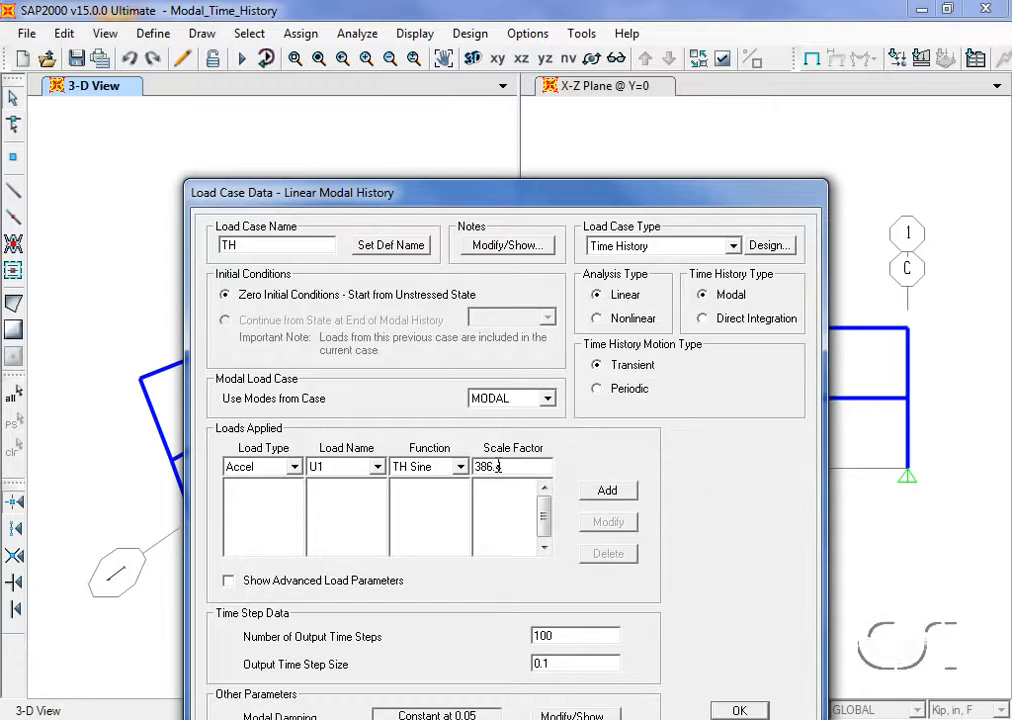
pyautogui.click(613, 497)
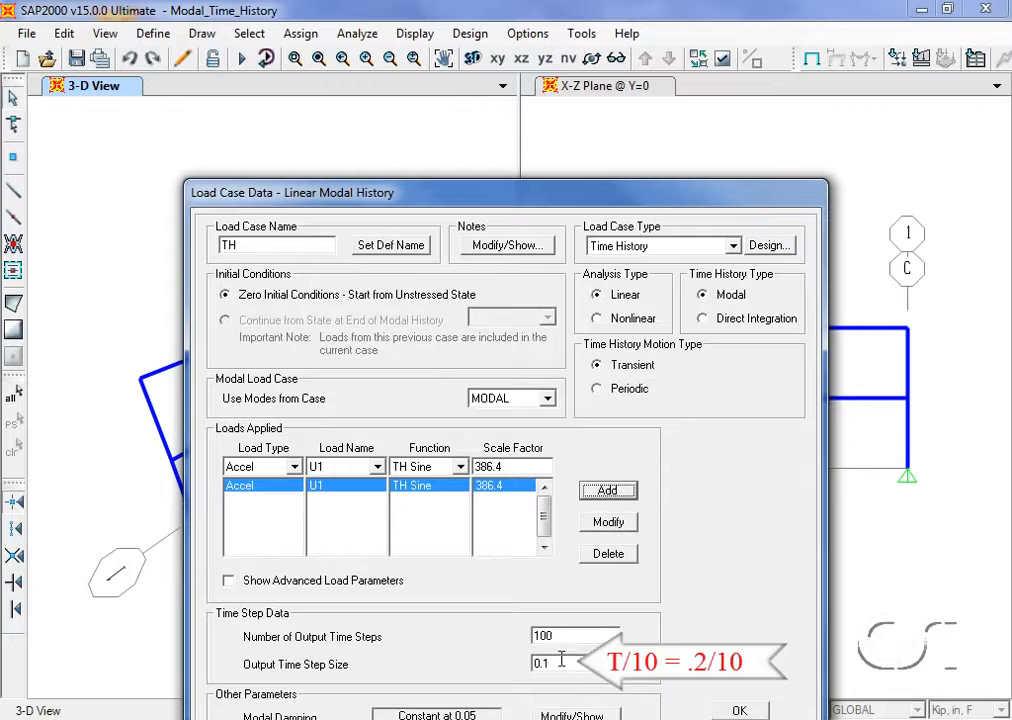
# Step: Set the output time step size to 0.02 and the number of output time steps to 500, then accept the load case definitions
pyautogui.doubleClick(561, 660)
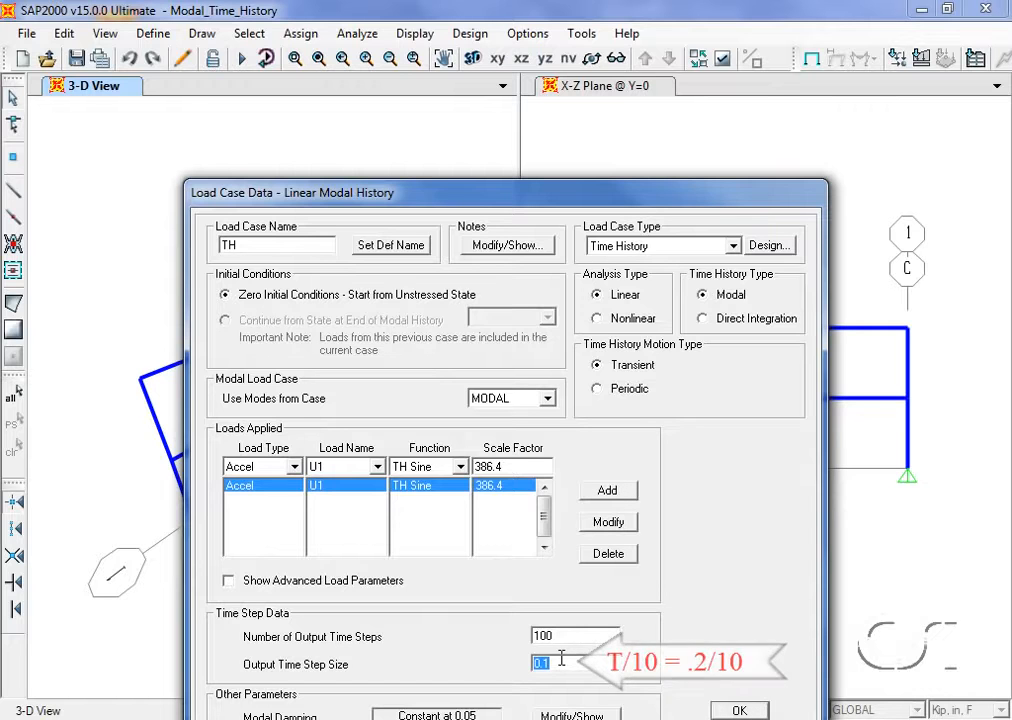
pyautogui.write('0.02')
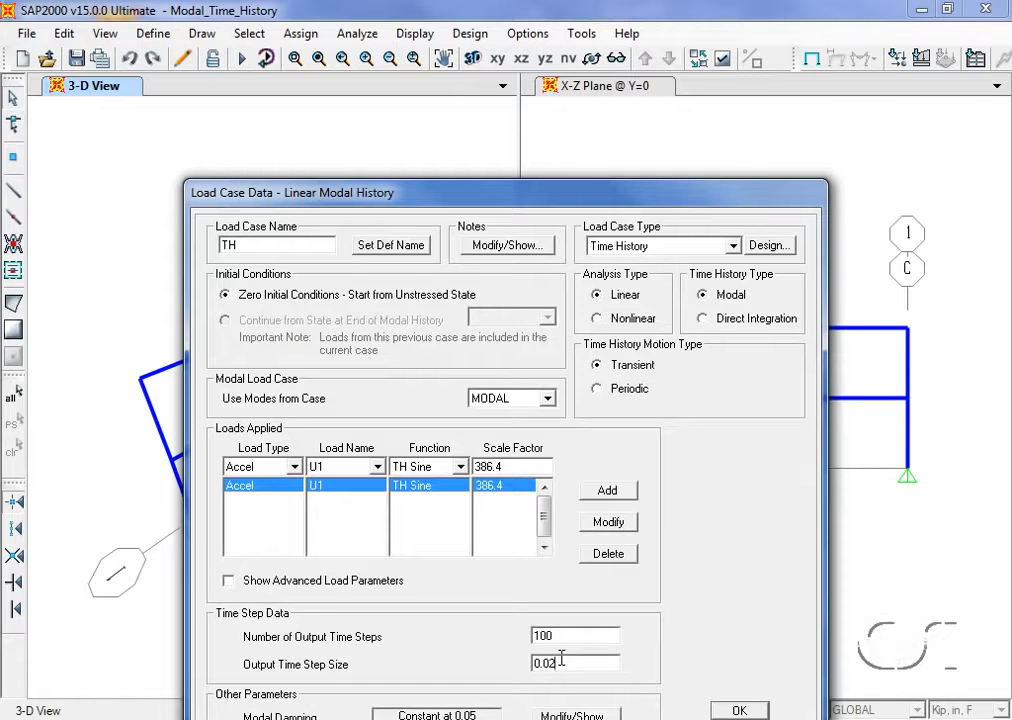
pyautogui.doubleClick(564, 636)
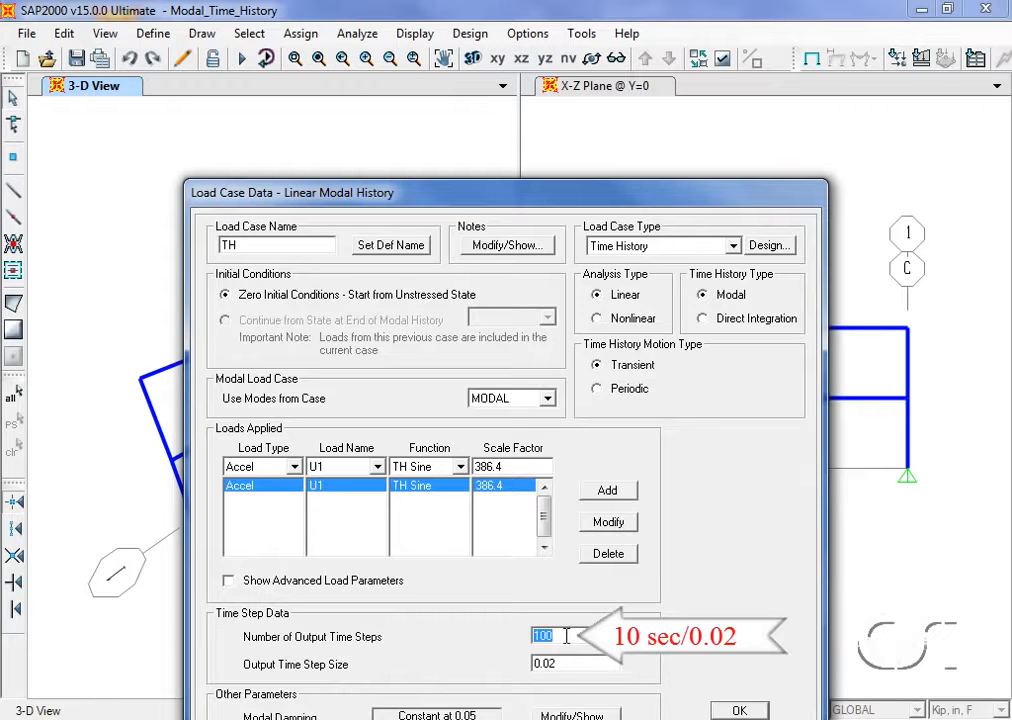
pyautogui.write('500')
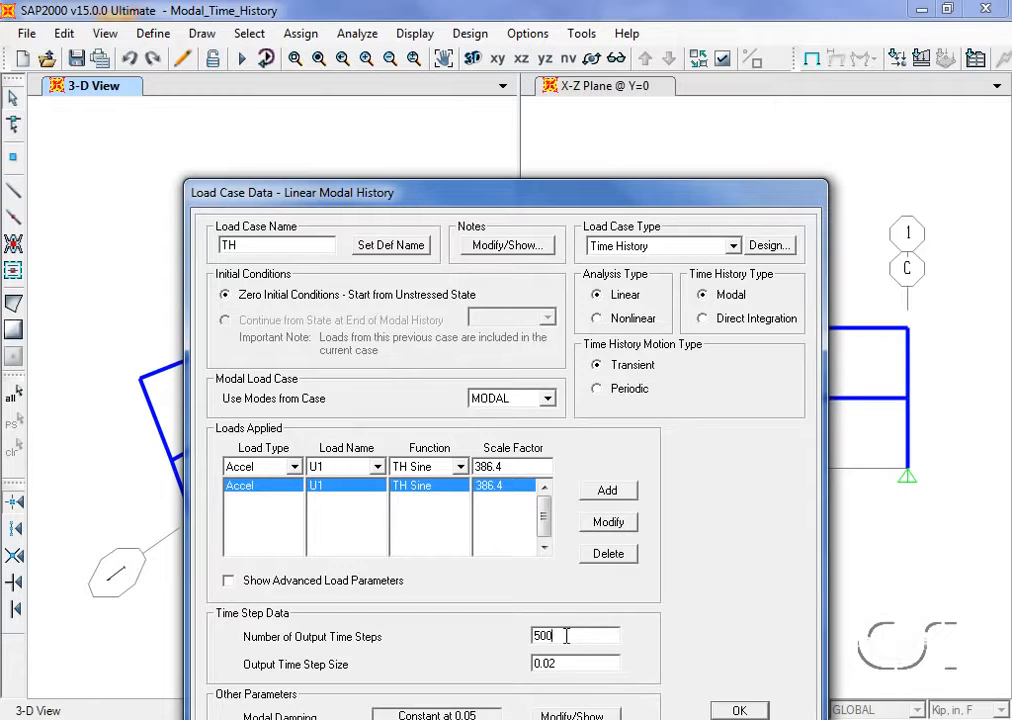
pyautogui.click(738, 710)
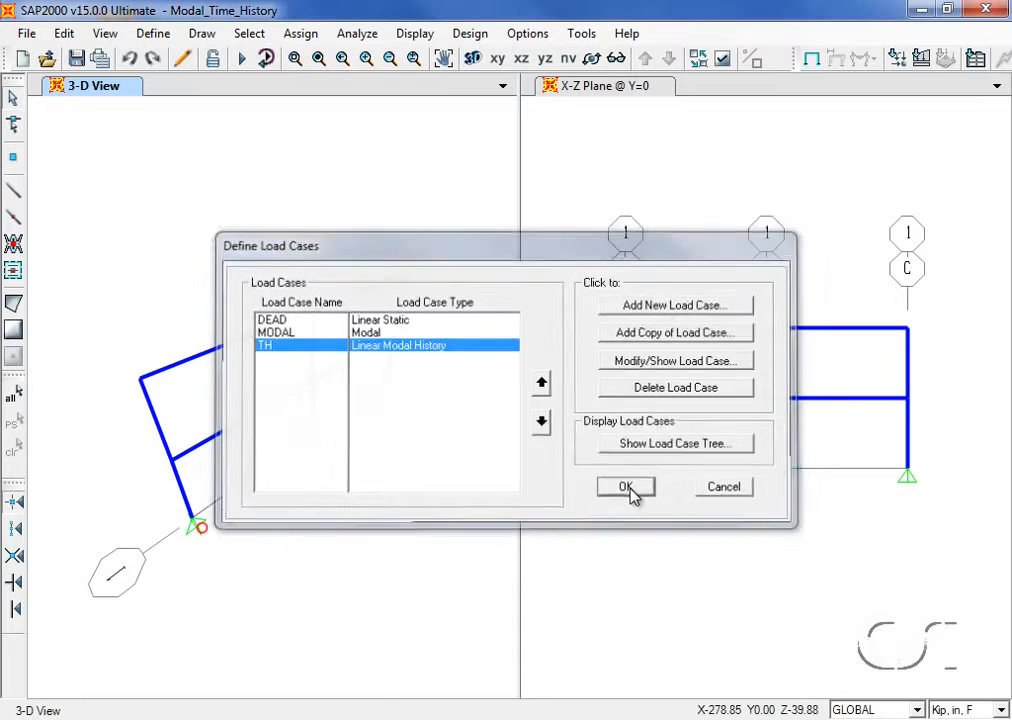
pyautogui.click(628, 488)
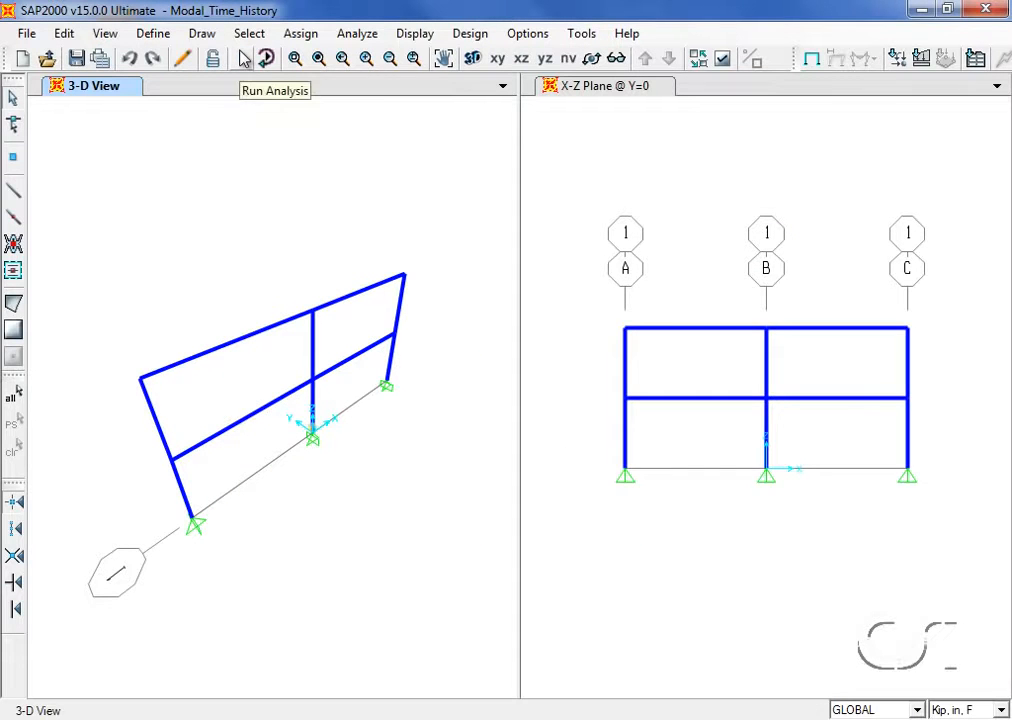
# Step: Set the DEAD case to Do Not Run and run the analysis for the MODAL and TH cases
pyautogui.click(266, 58)
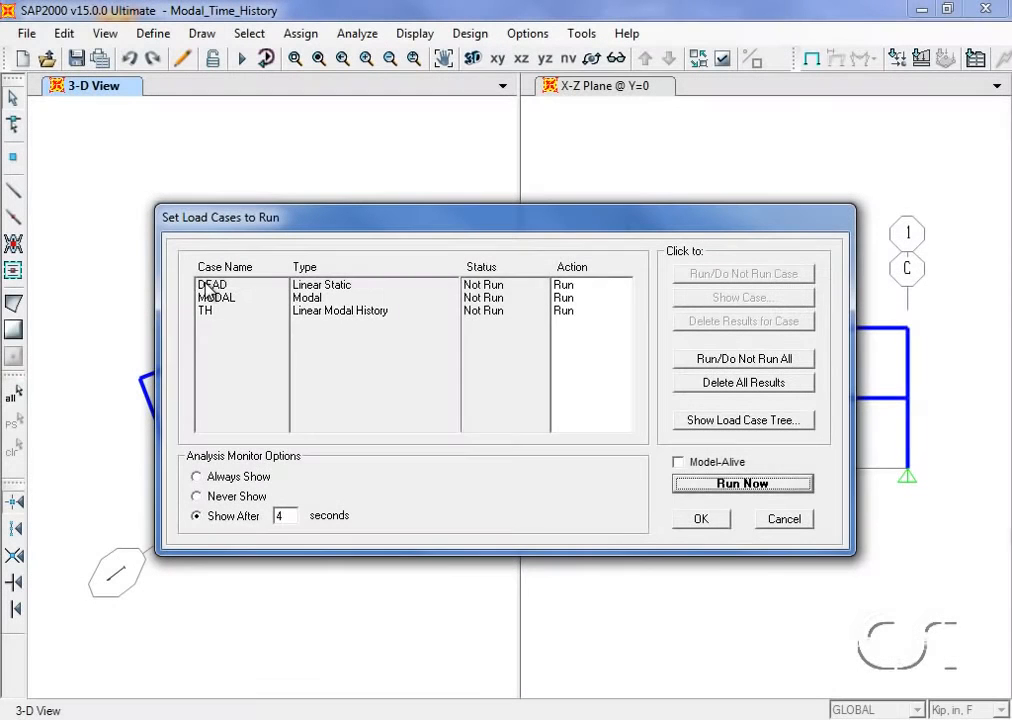
pyautogui.click(207, 287)
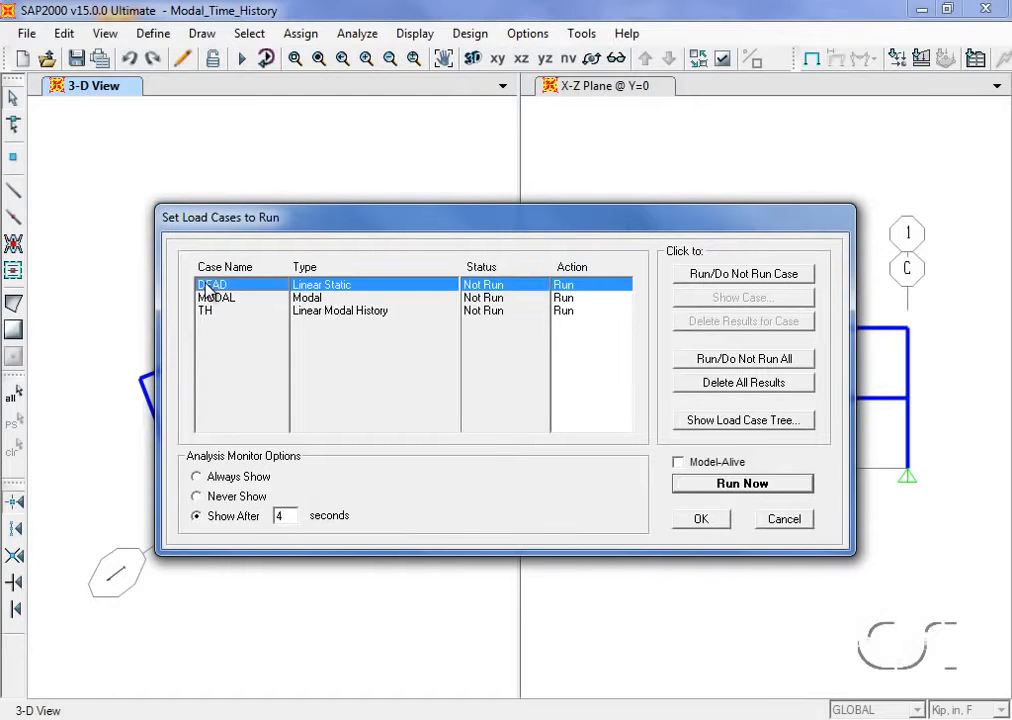
pyautogui.click(700, 275)
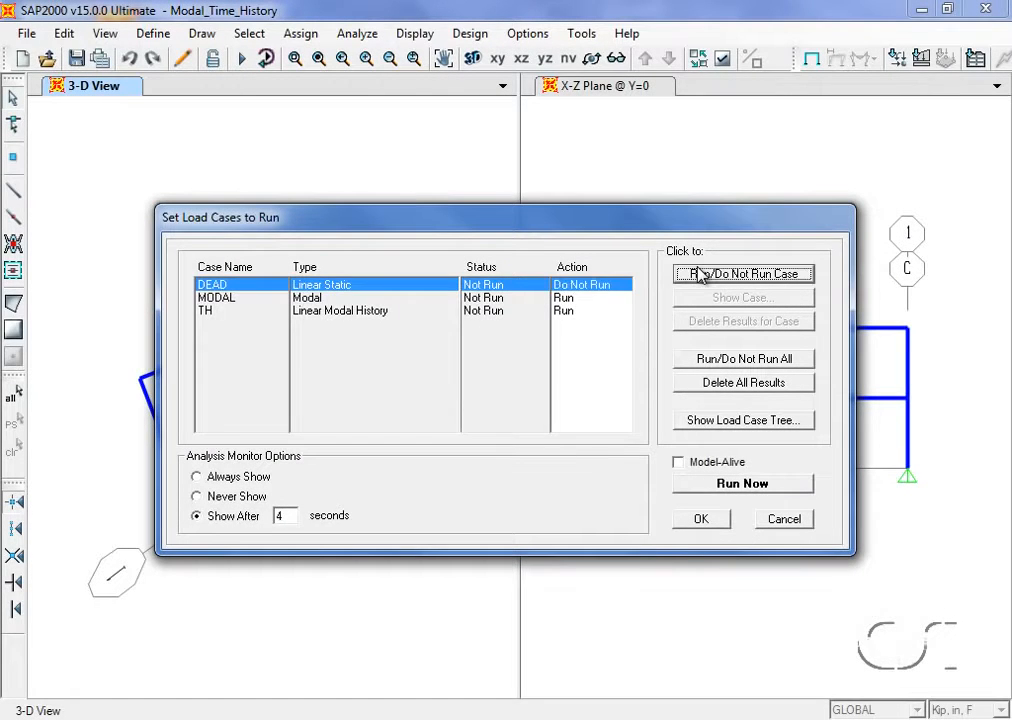
pyautogui.click(733, 486)
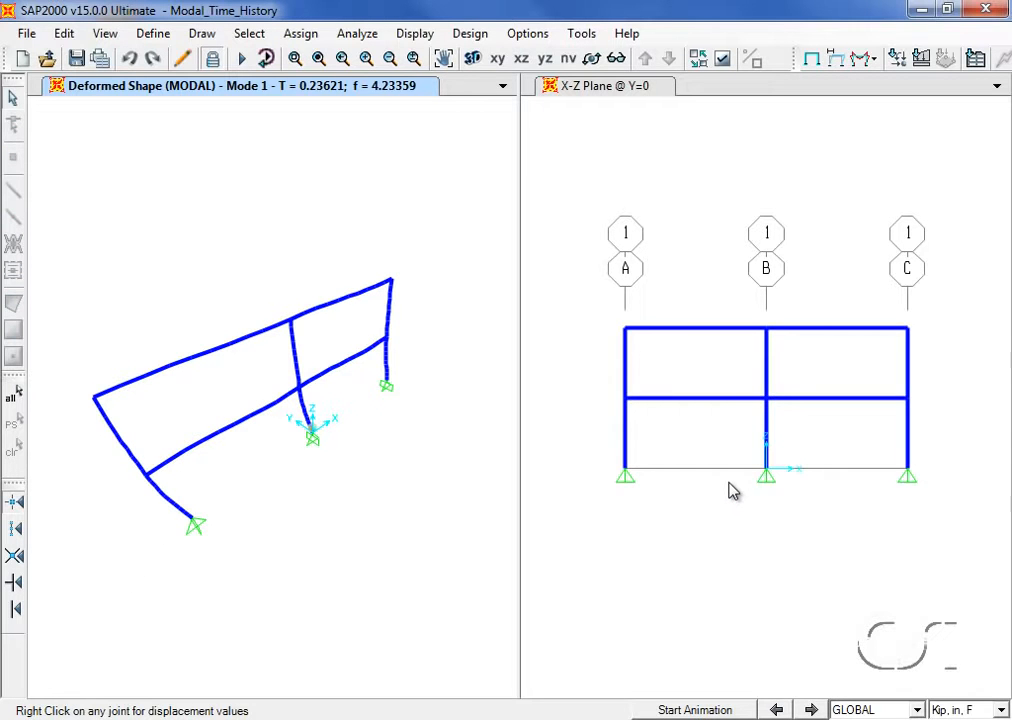
# Step: Display the frames' Moment 3-3 diagram for the TH case at time 1.4 in the X-Z plane view
pyautogui.click(678, 263)
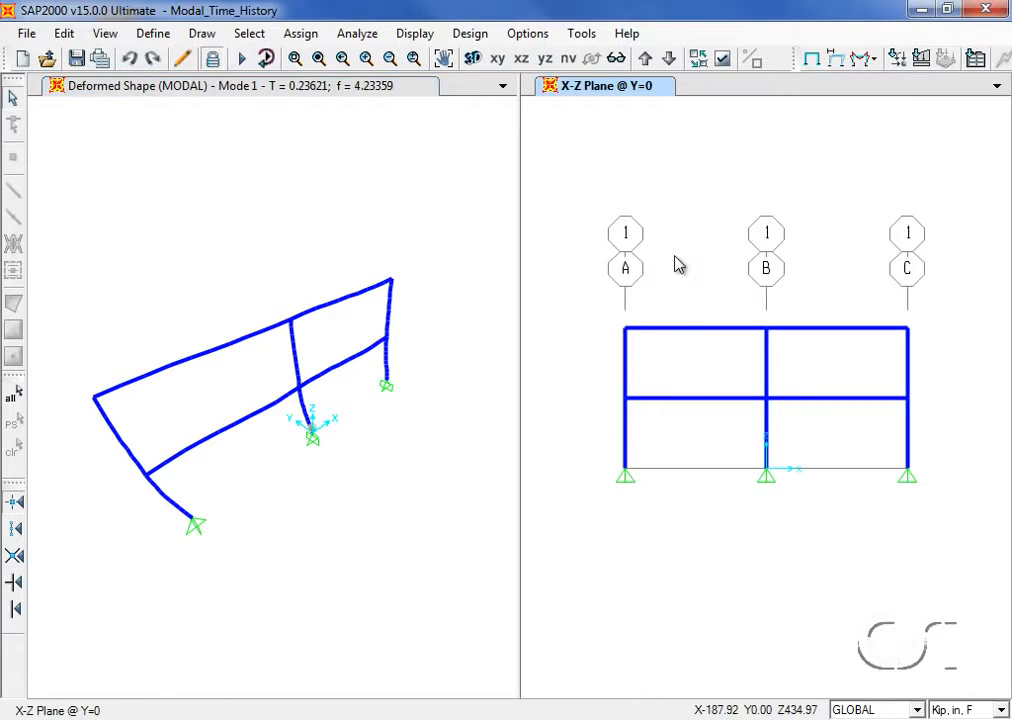
pyautogui.click(424, 36)
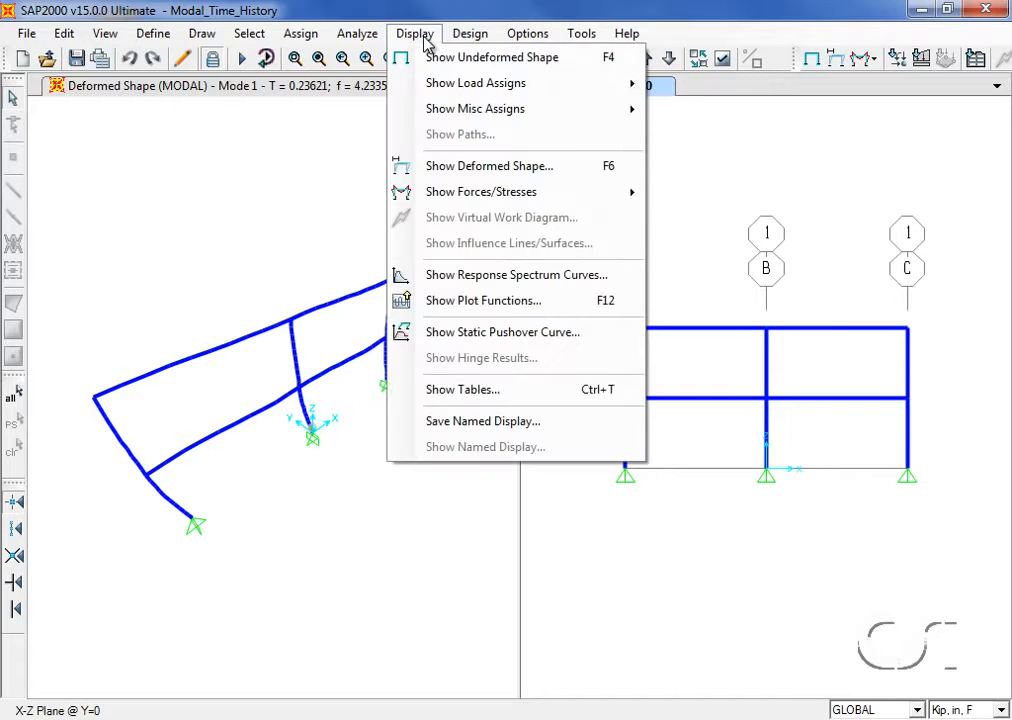
pyautogui.moveTo(446, 193)
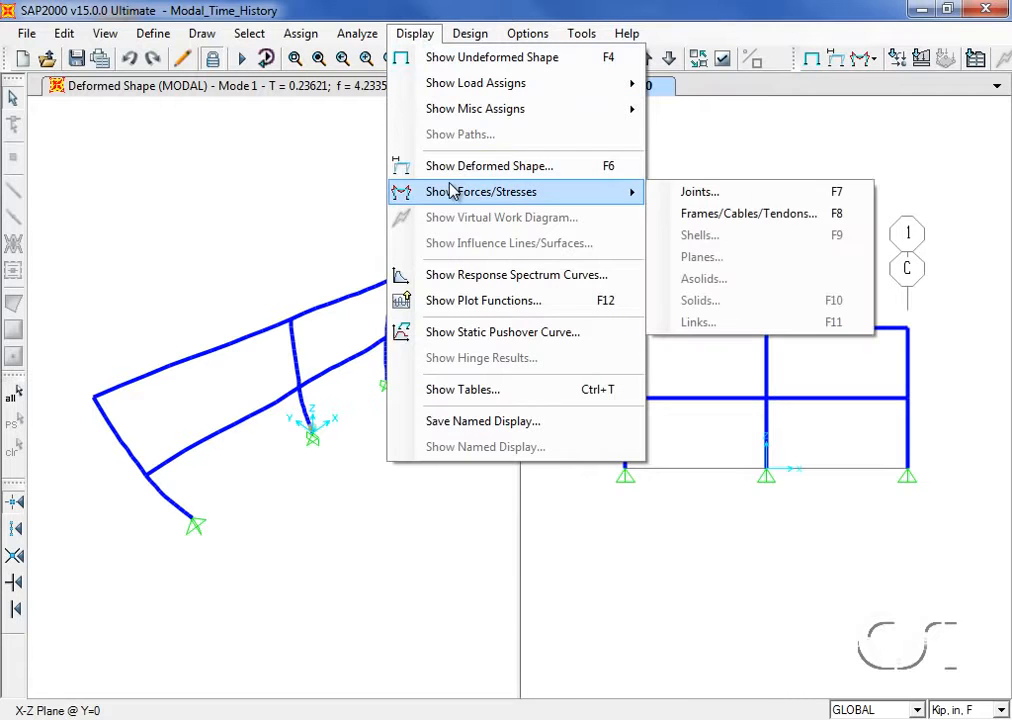
pyautogui.click(761, 219)
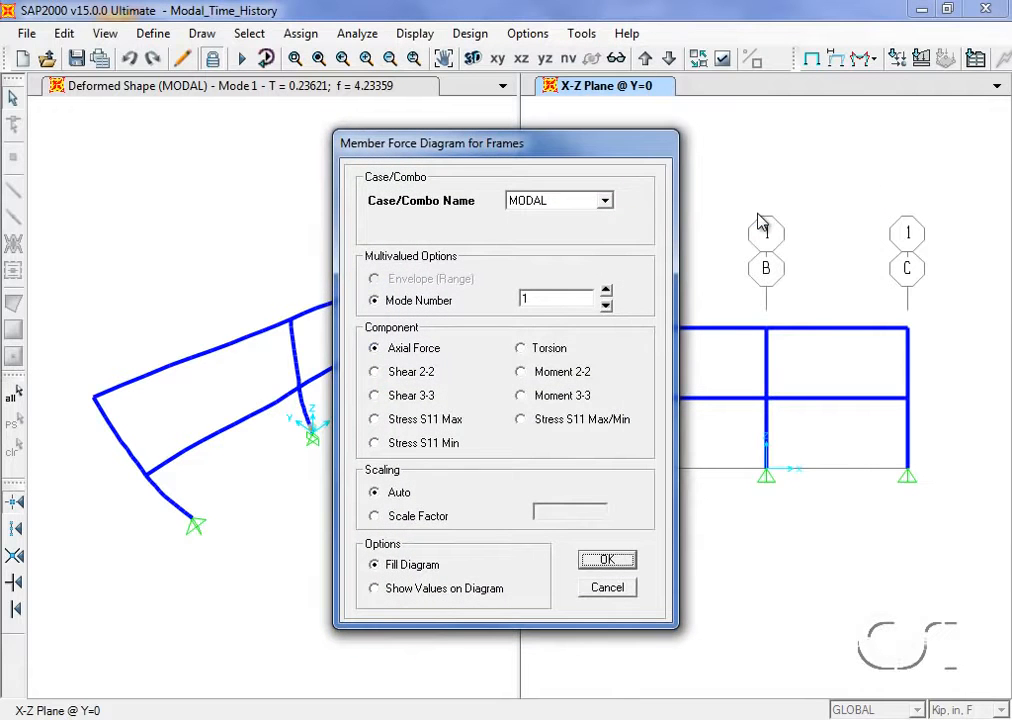
pyautogui.click(603, 200)
pyautogui.click(588, 232)
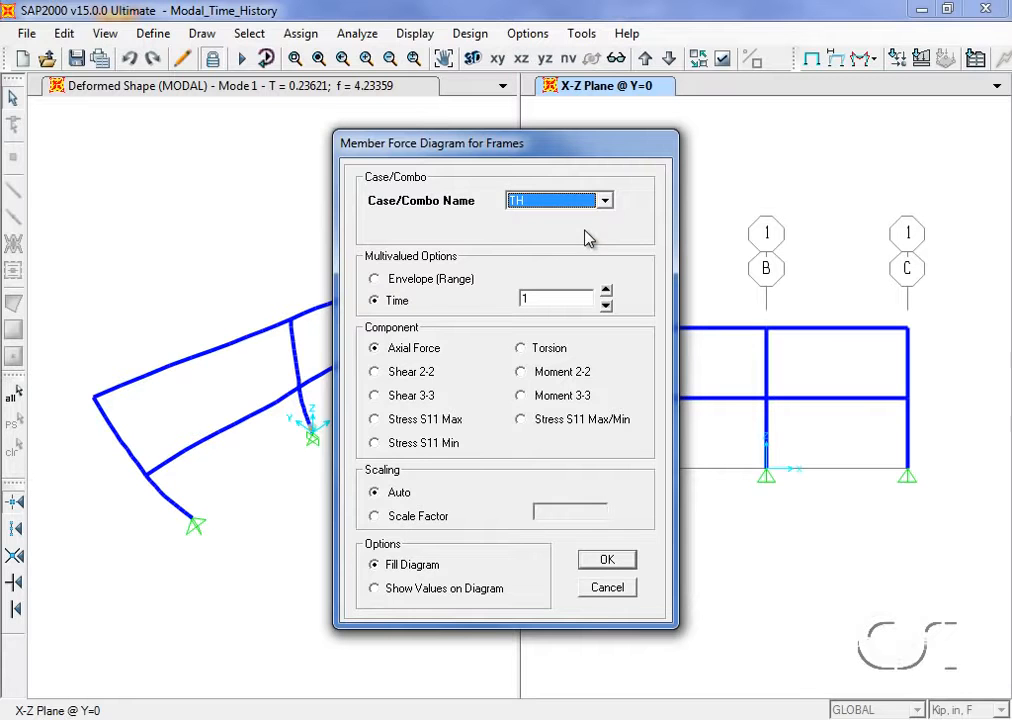
pyautogui.doubleClick(576, 298)
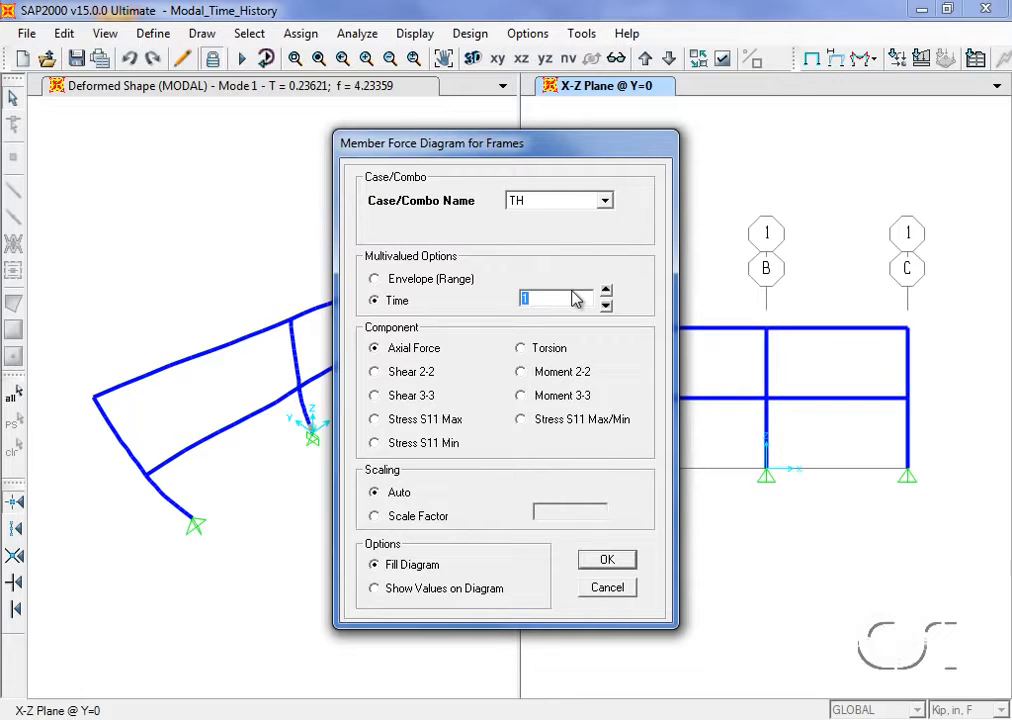
pyautogui.write('1.4')
pyautogui.click(527, 398)
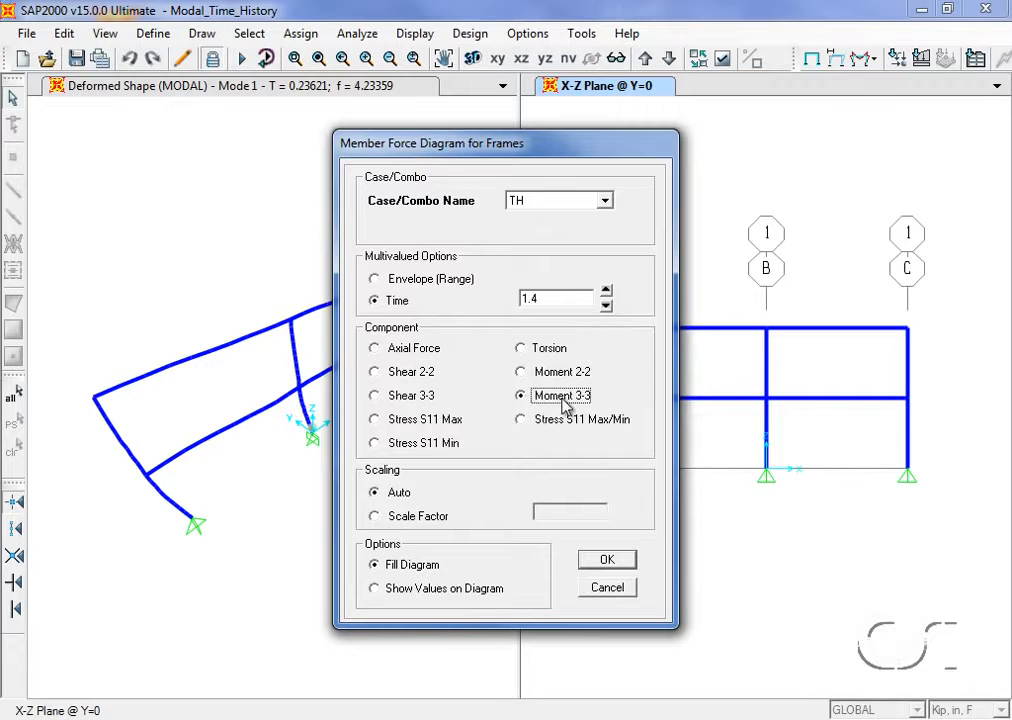
pyautogui.click(599, 561)
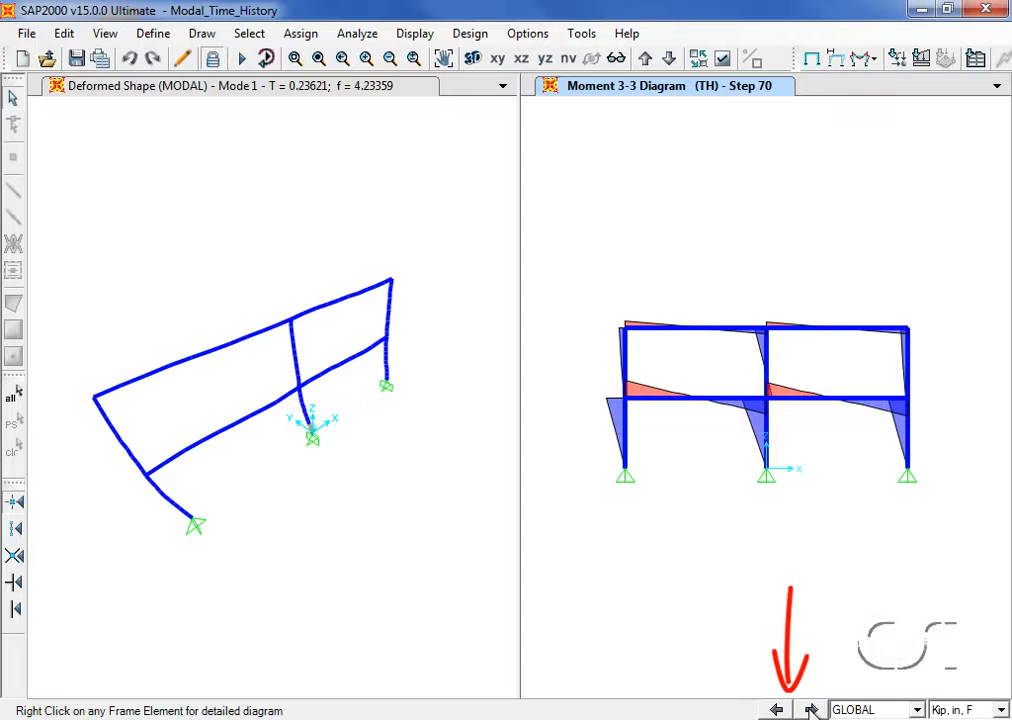
# Step: Advance the Moment 3-3 diagram by three time steps, to step 73
pyautogui.click(811, 709)
pyautogui.click(811, 709)
pyautogui.click(811, 709)
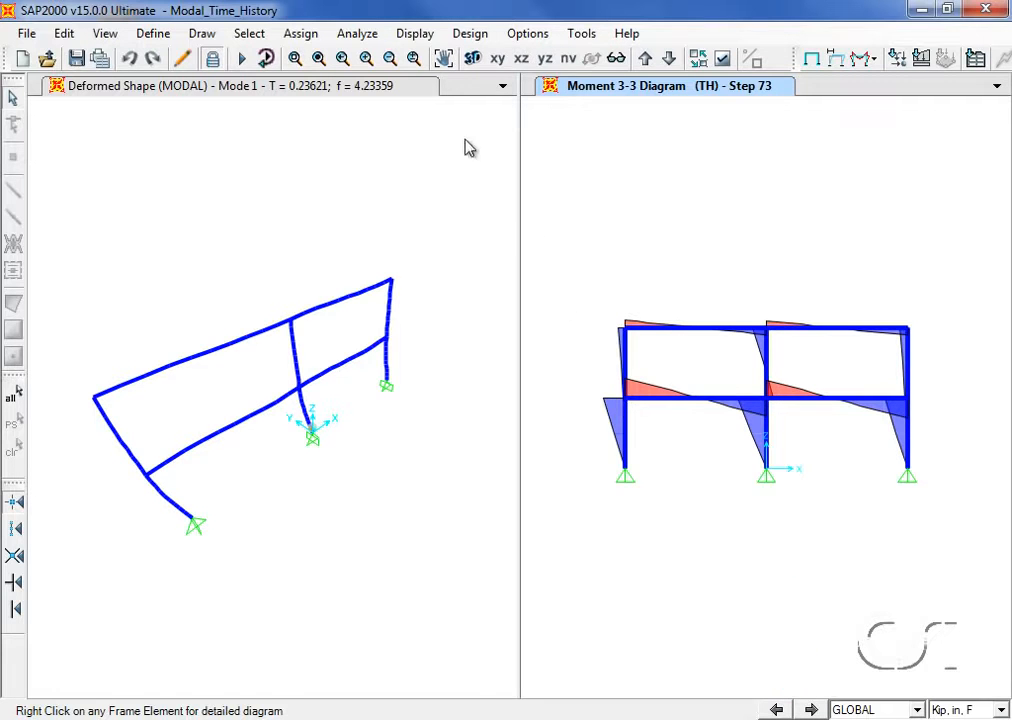
# Step: Display the envelope of the frames' Moment 3-3 diagram for the TH case
pyautogui.click(418, 36)
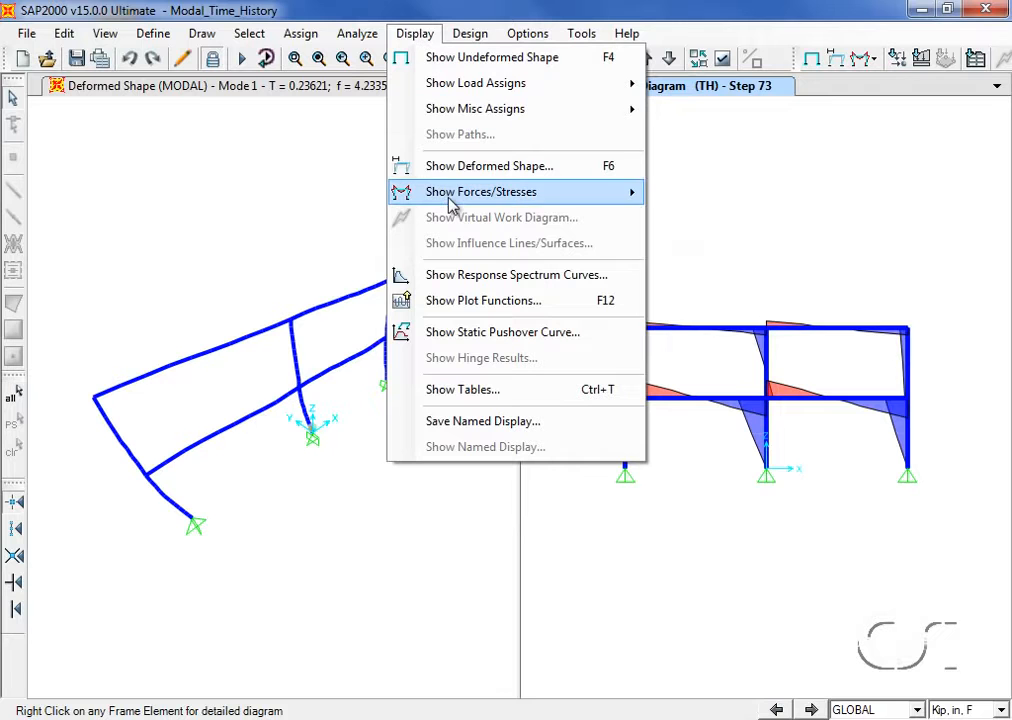
pyautogui.moveTo(452, 196)
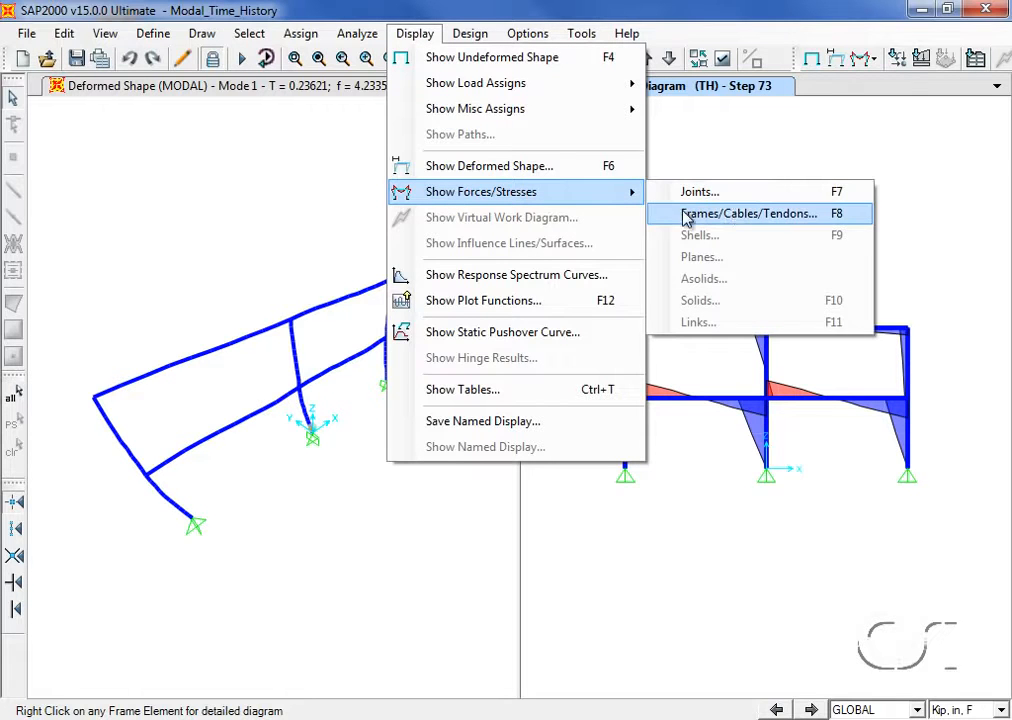
pyautogui.click(749, 218)
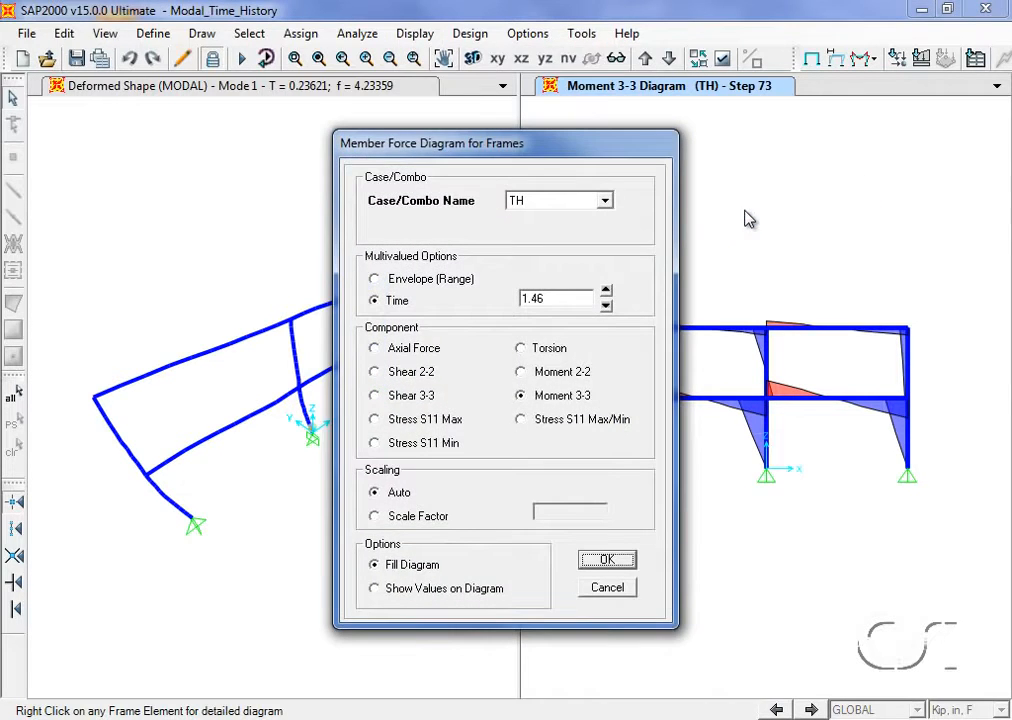
pyautogui.click(376, 281)
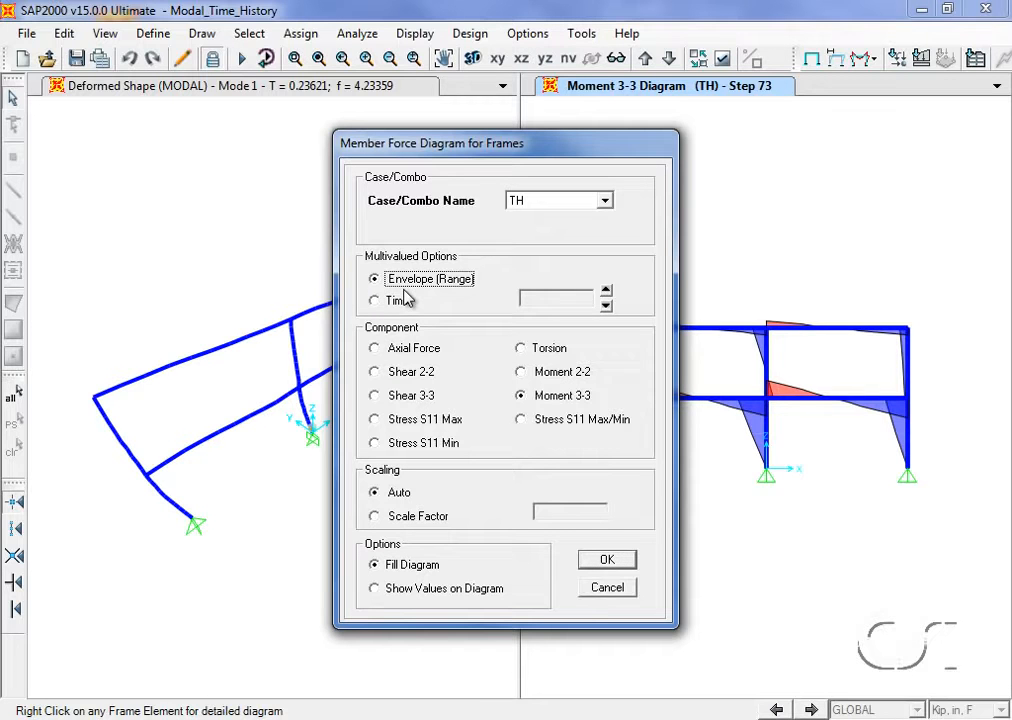
pyautogui.click(606, 561)
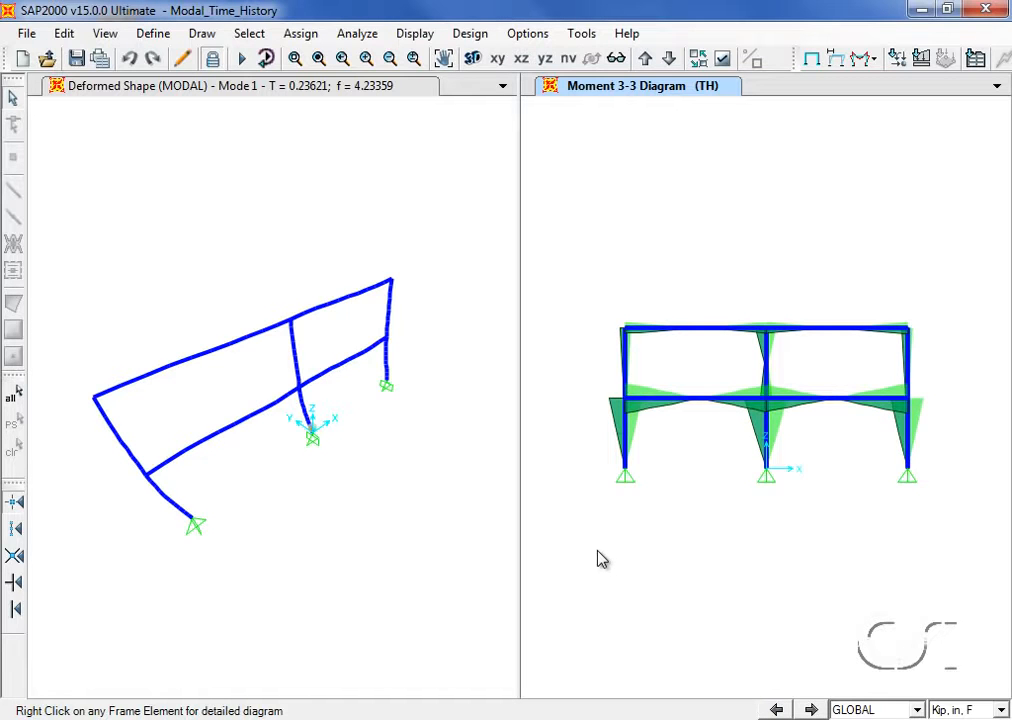
# Step: Display the deformed shape for the TH case at time 1.1 in the X-Z plane view
pyautogui.click(424, 38)
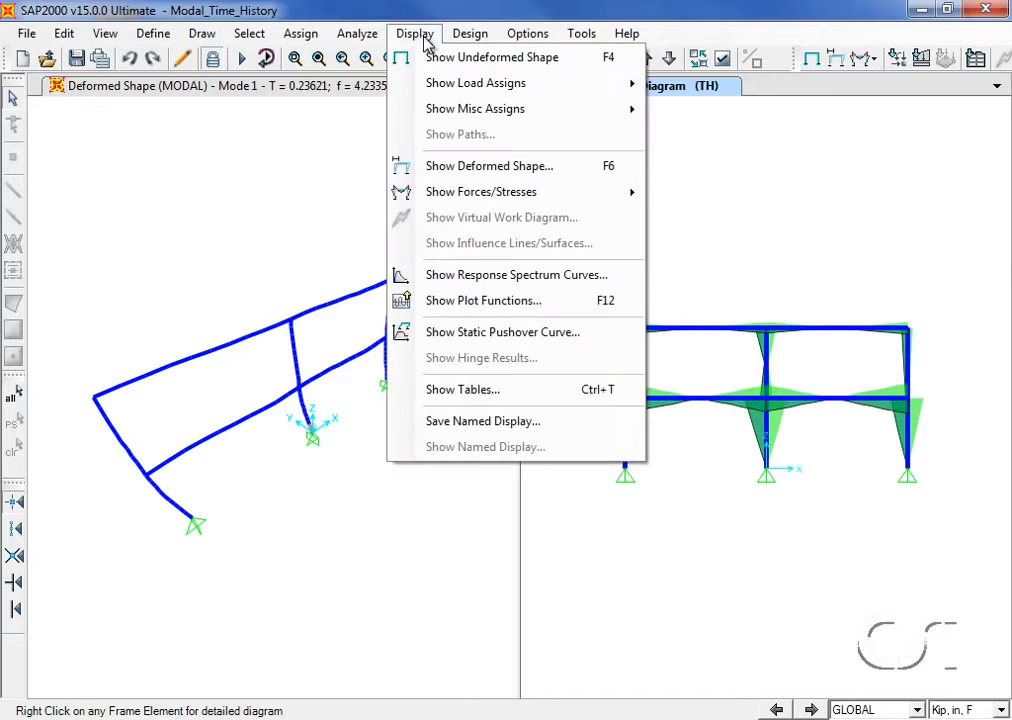
pyautogui.click(444, 168)
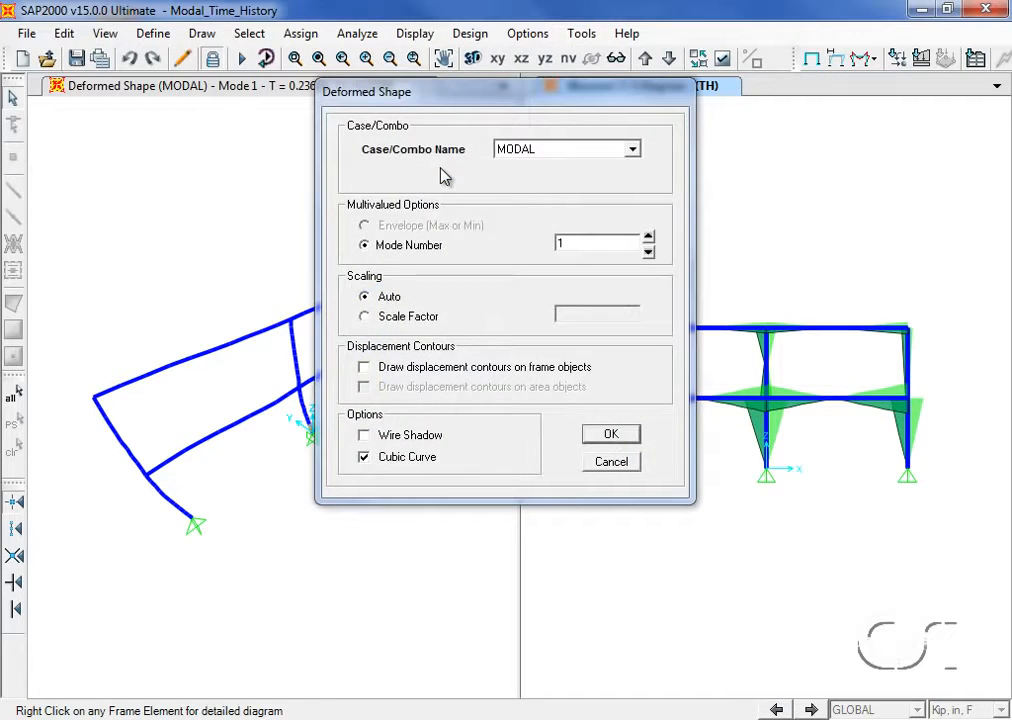
pyautogui.click(516, 156)
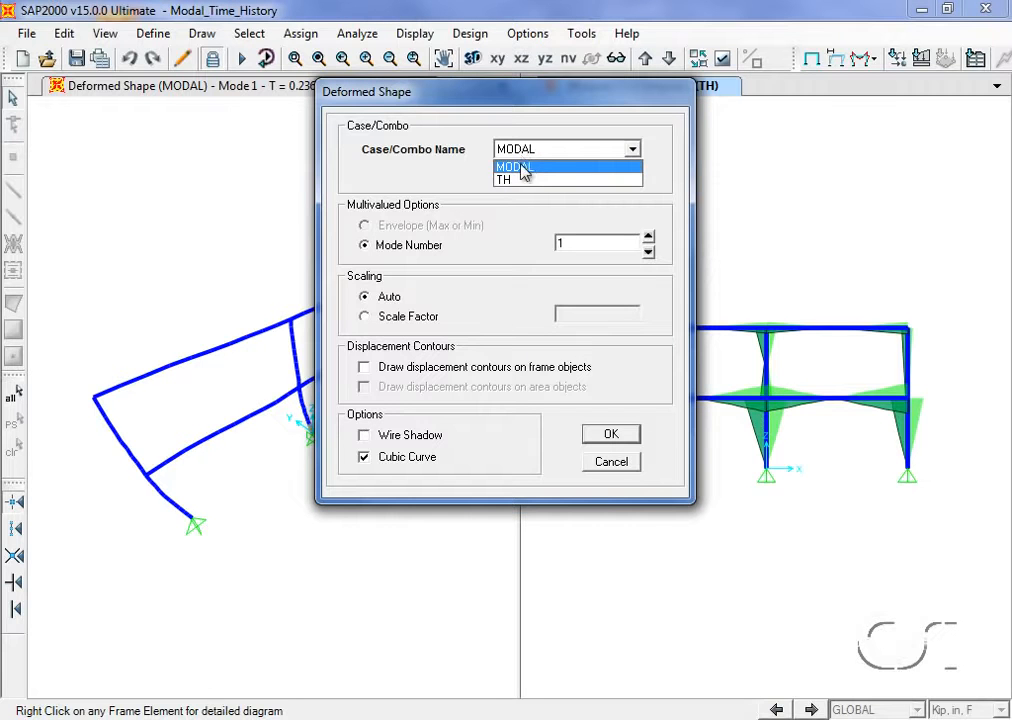
pyautogui.click(520, 178)
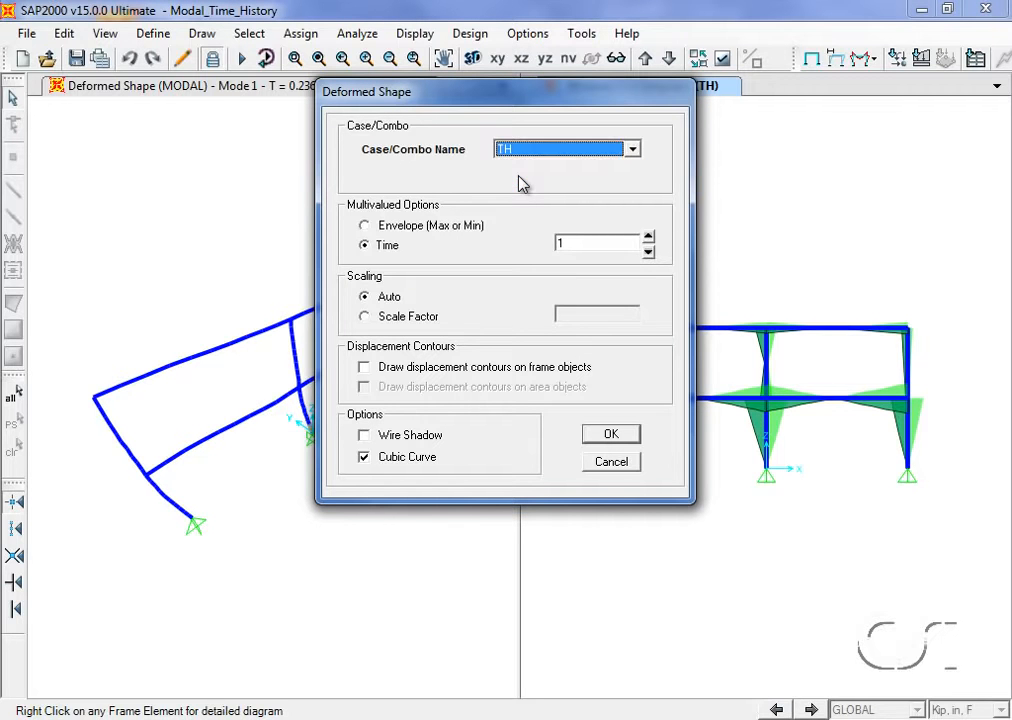
pyautogui.doubleClick(572, 243)
pyautogui.write('1.1')
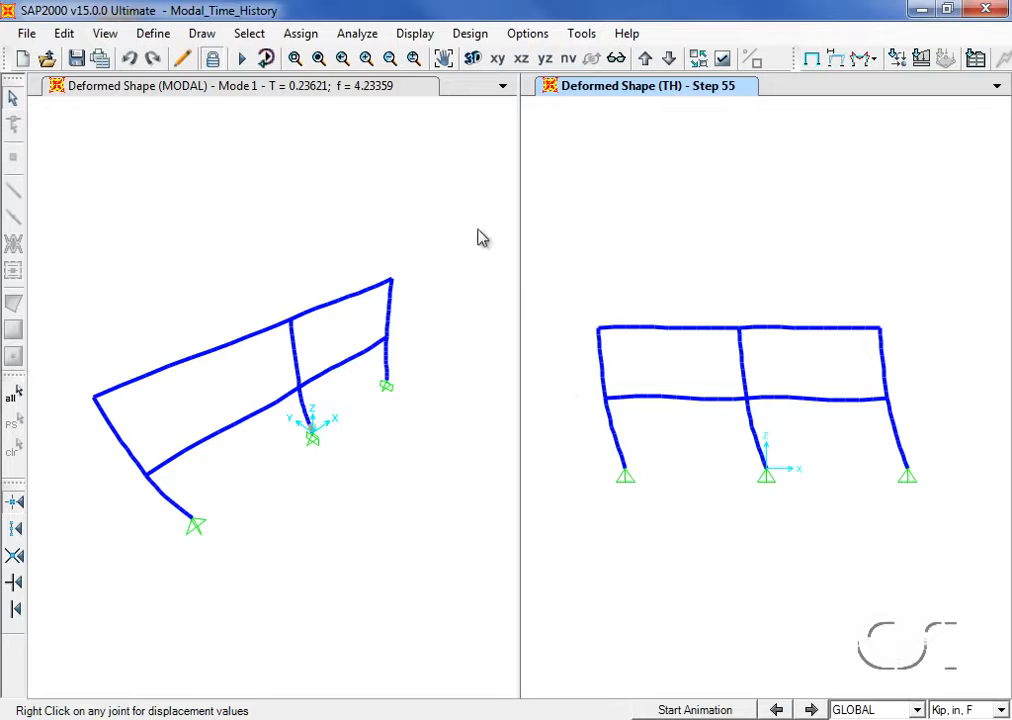
# Step: Choose the joint Displacements tables and the Modal Load Participation Ratios table from the analysis results for display
pyautogui.click(416, 38)
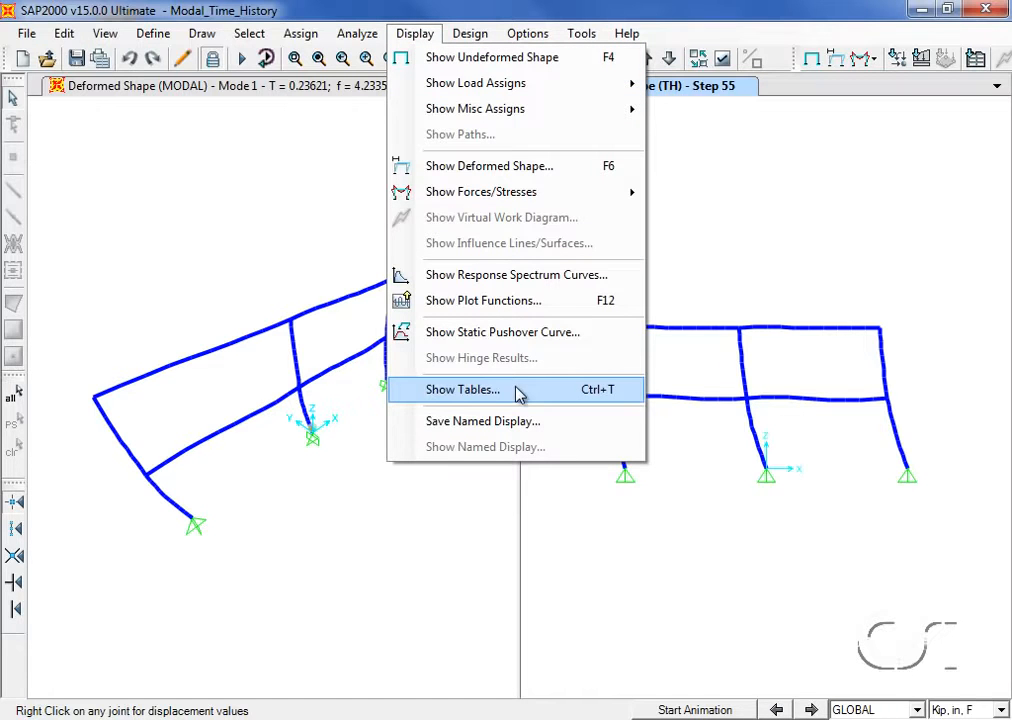
pyautogui.click(467, 390)
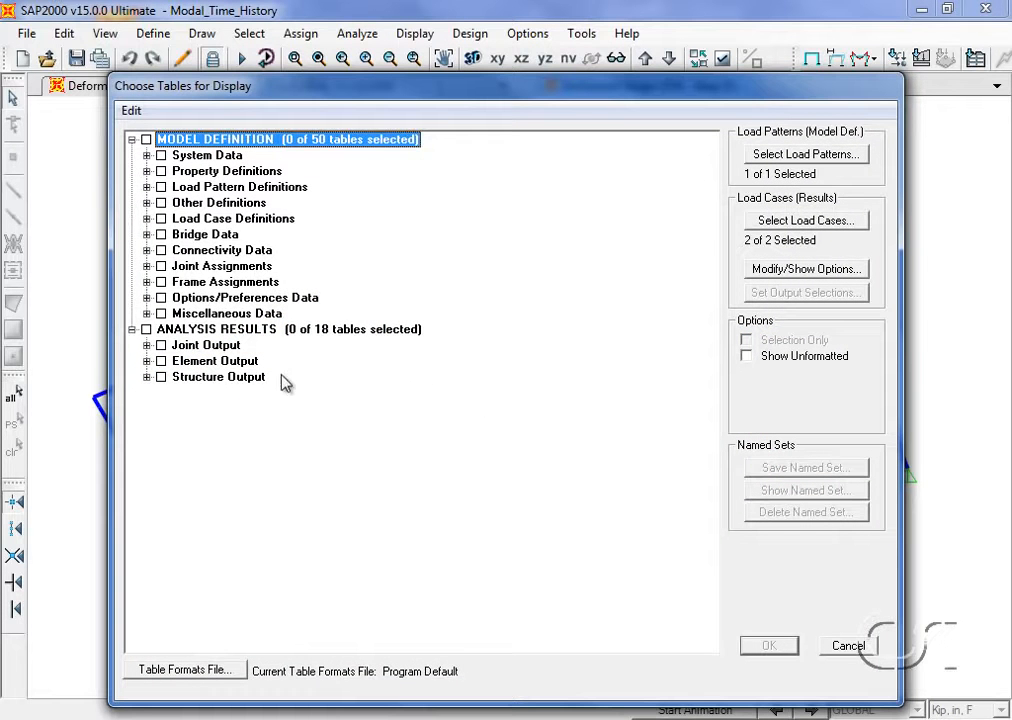
pyautogui.click(147, 345)
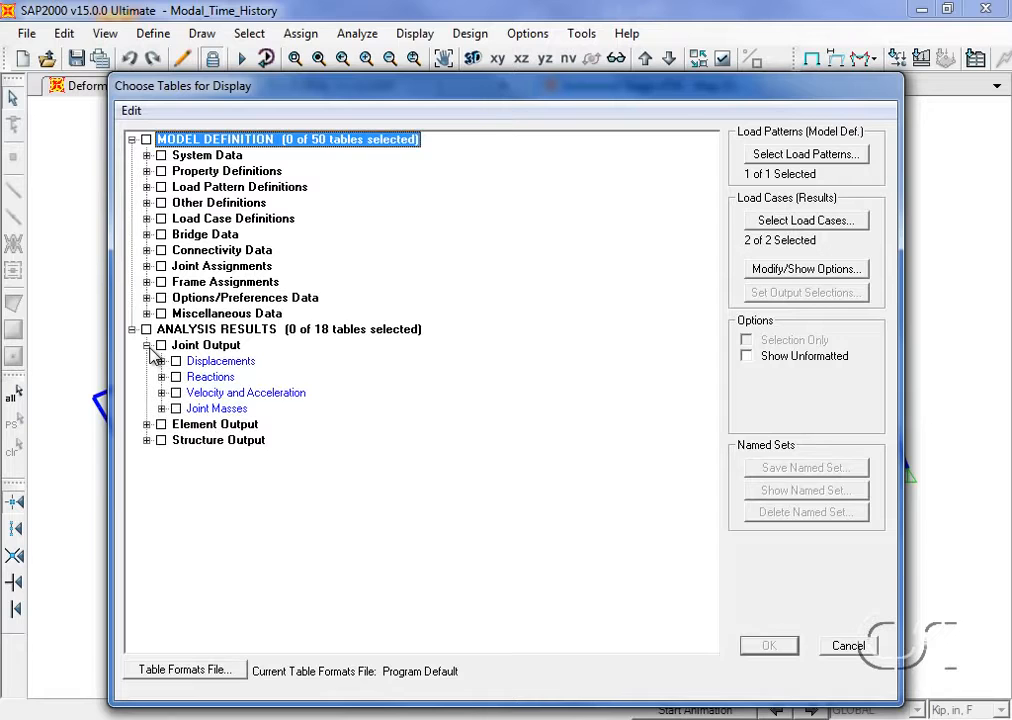
pyautogui.click(176, 361)
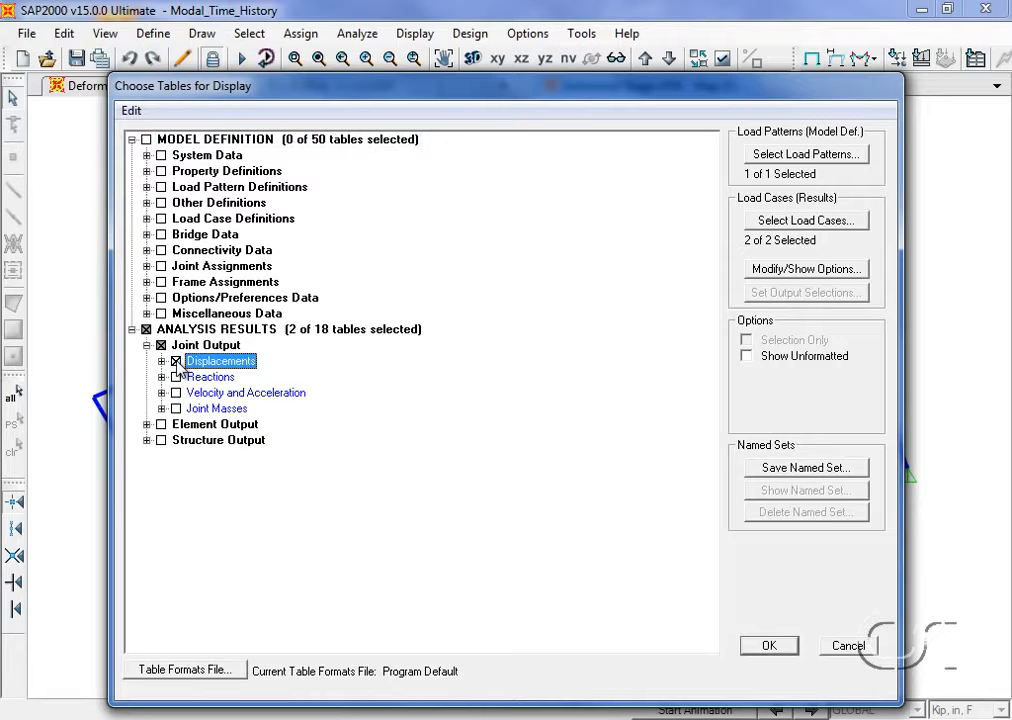
pyautogui.click(146, 440)
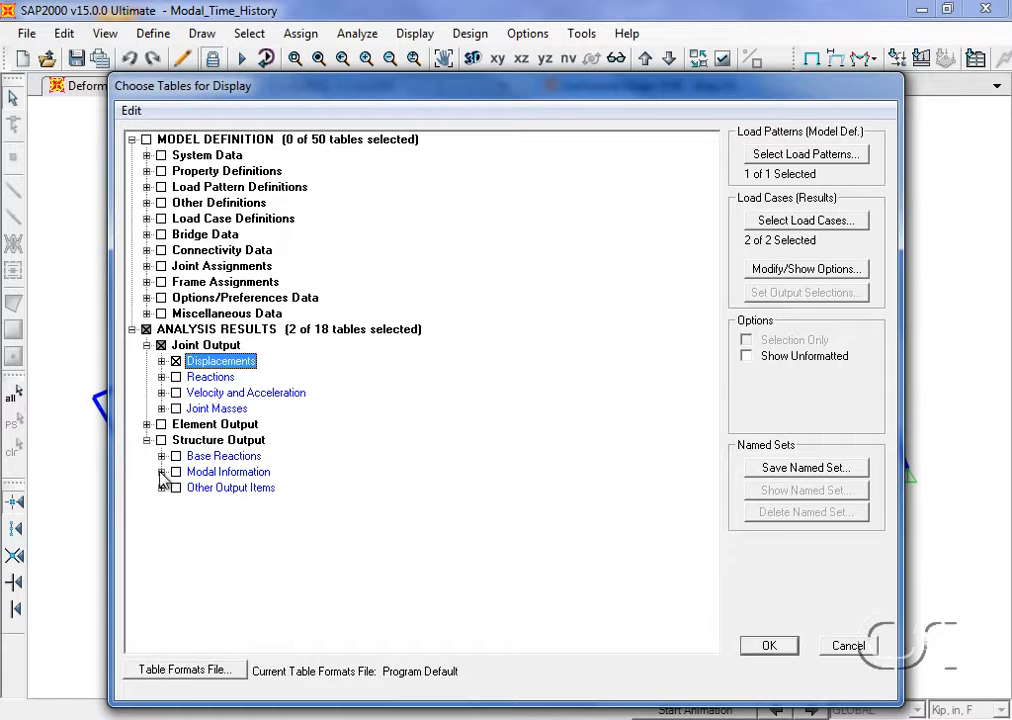
pyautogui.click(162, 472)
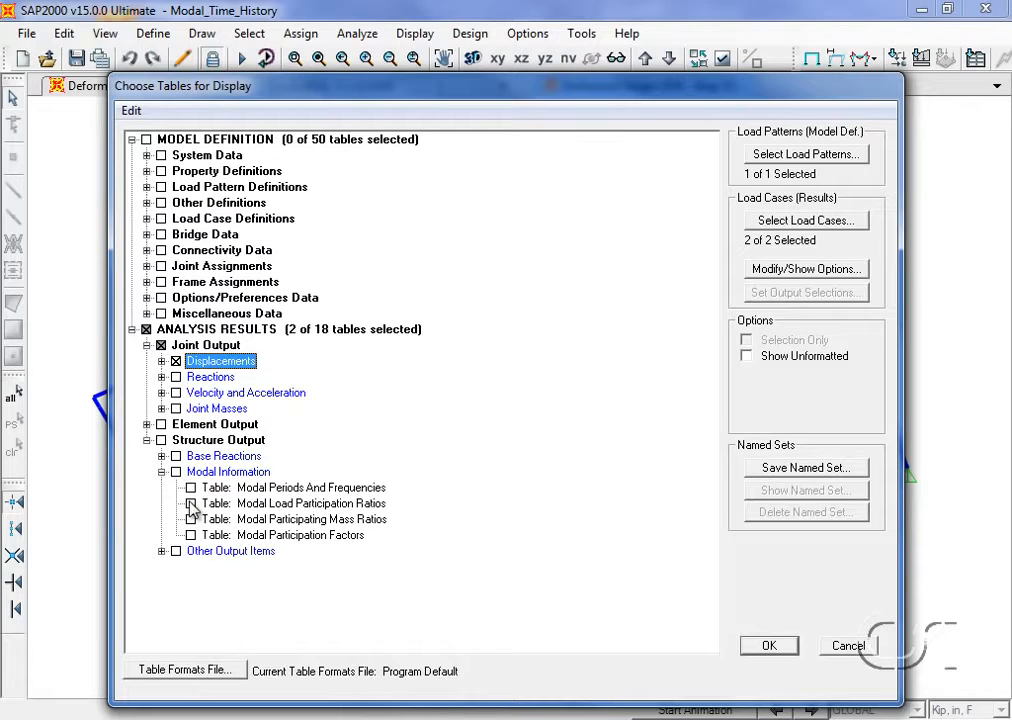
pyautogui.click(191, 504)
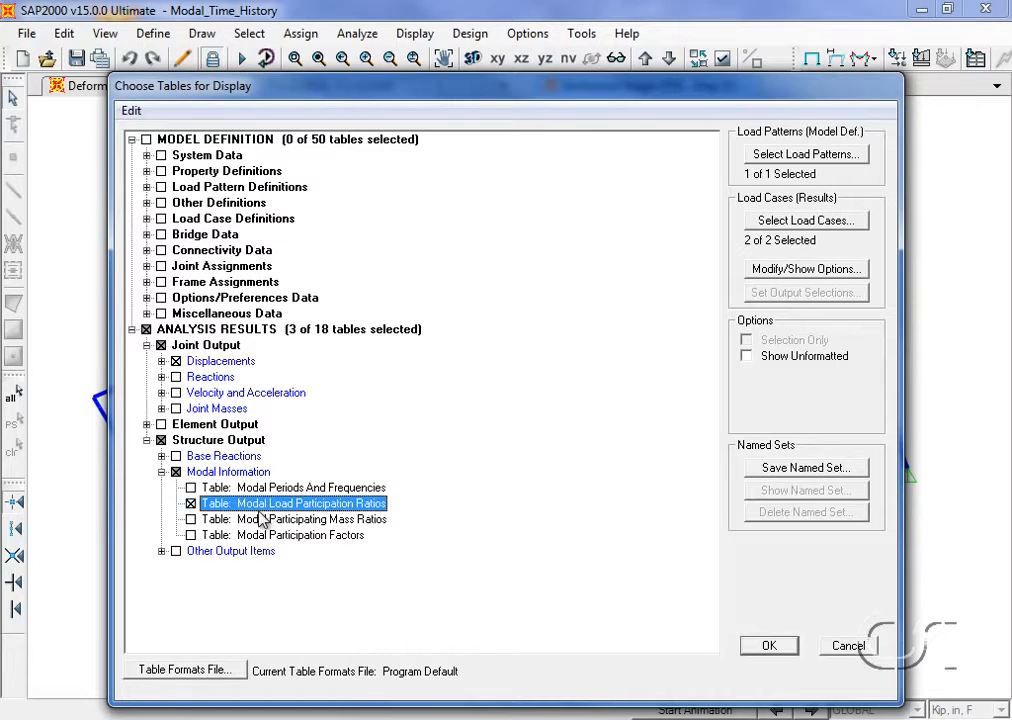
# Step: Limit the results tables to the TH load case and display them
pyautogui.click(796, 222)
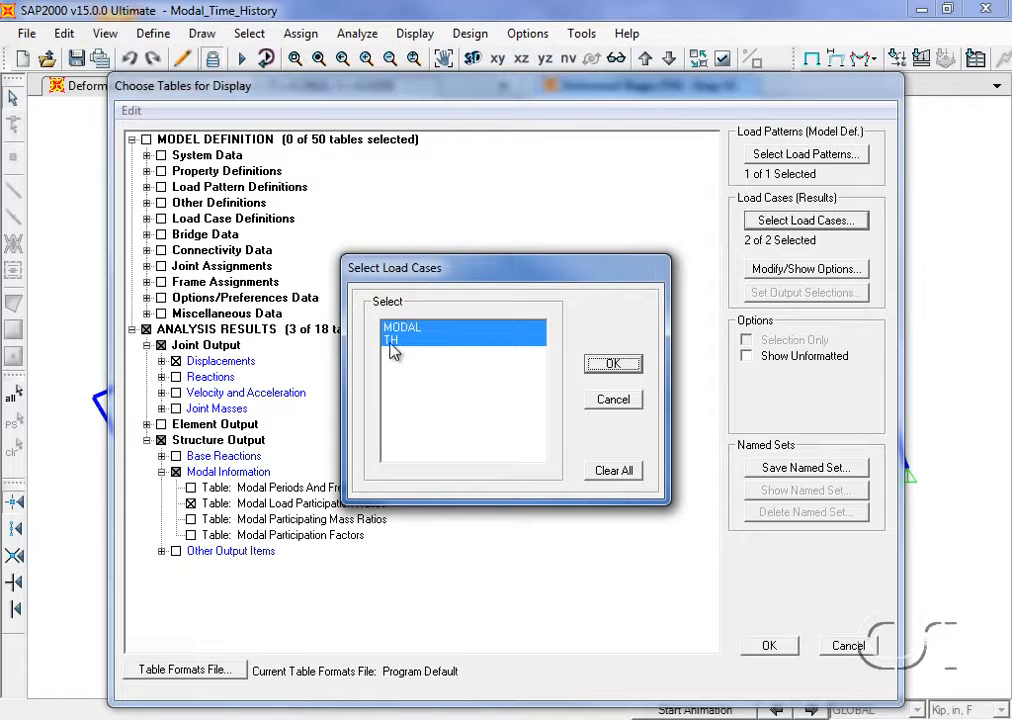
pyautogui.click(391, 343)
pyautogui.click(613, 366)
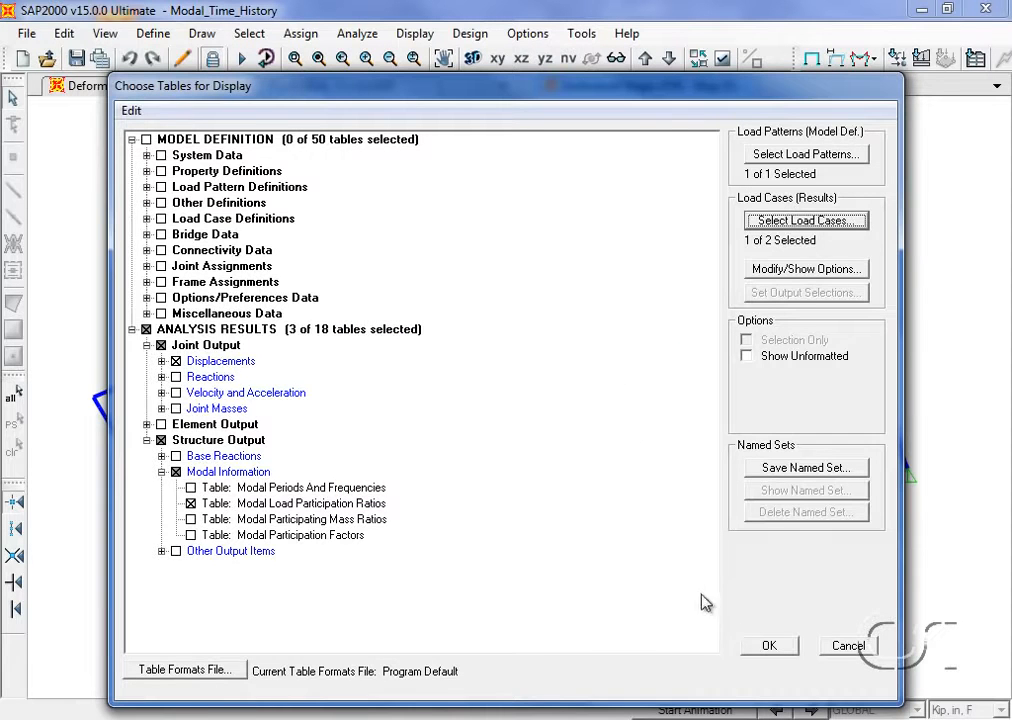
pyautogui.click(768, 646)
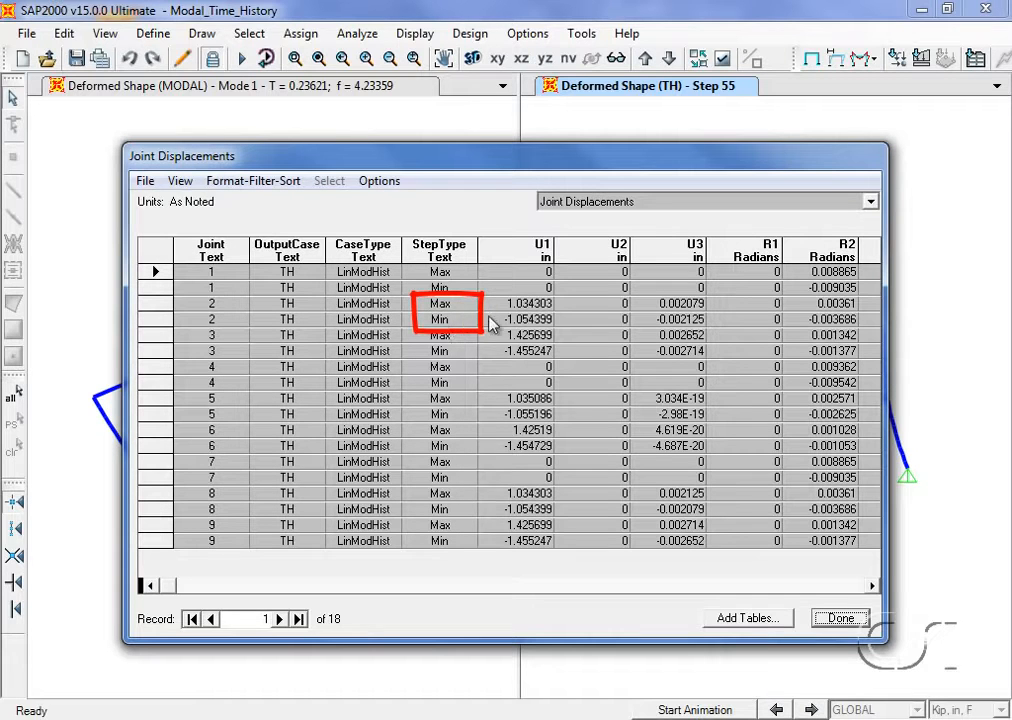
# Step: Review the Modal Load Participation Ratios table and close the results tables
pyautogui.click(628, 203)
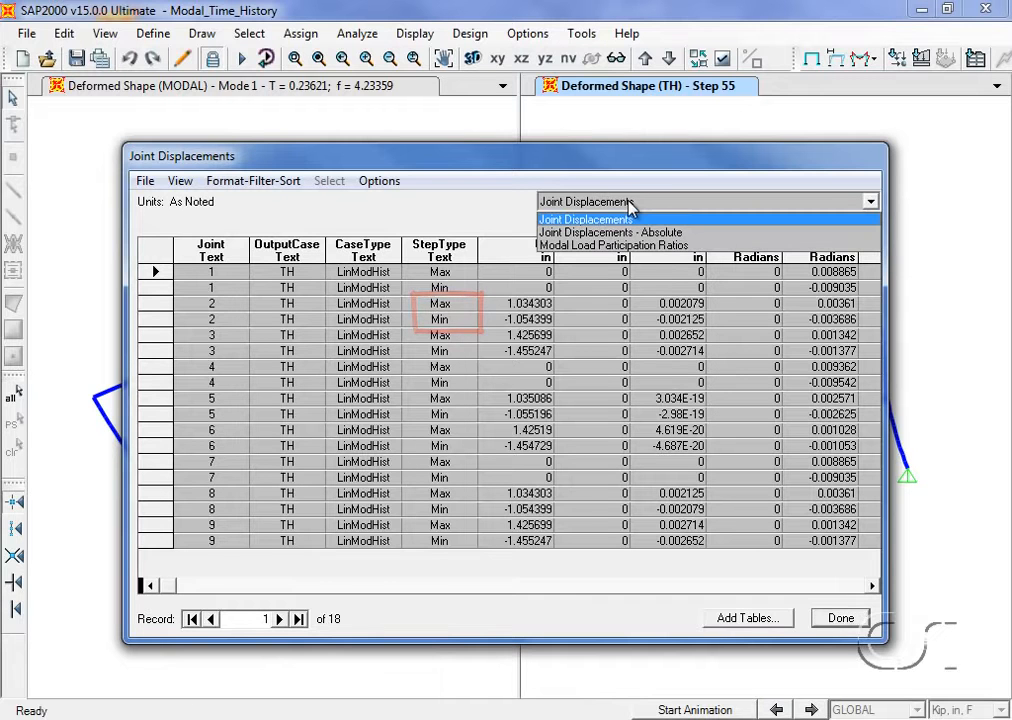
pyautogui.click(630, 247)
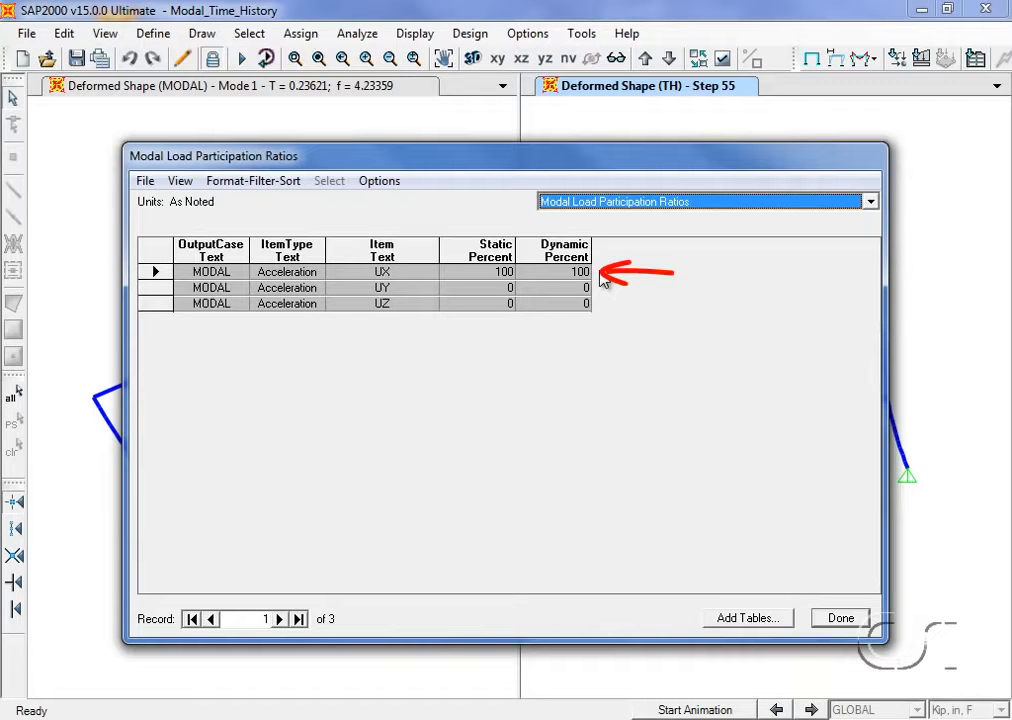
pyautogui.click(838, 618)
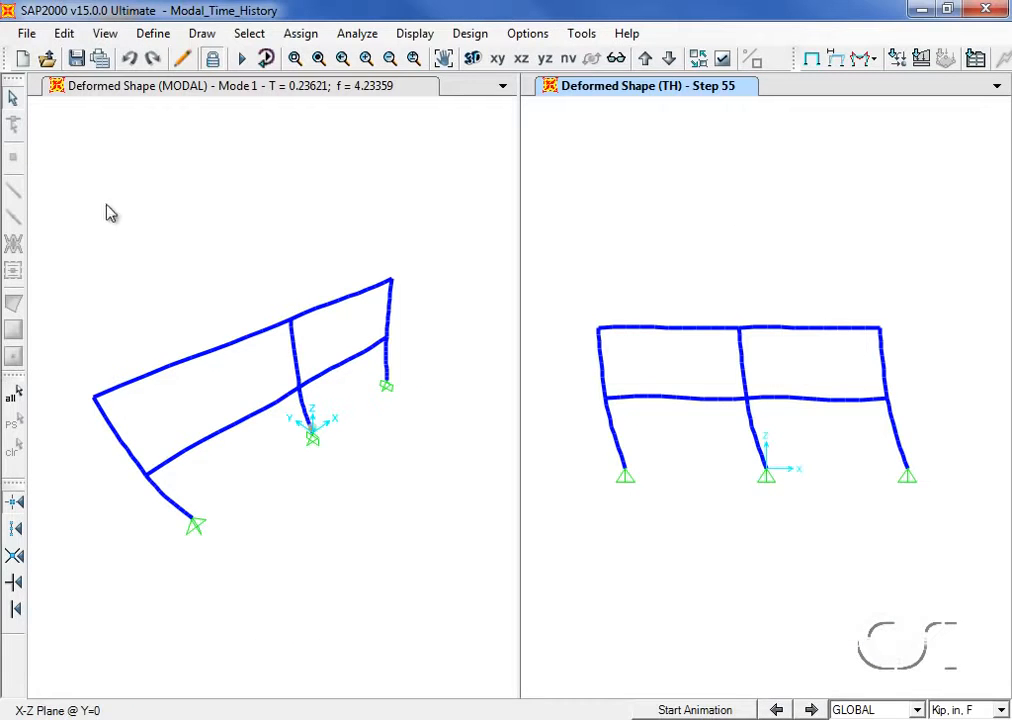
# Step: Start a multi-step animation video of the analysis results and name its file Movie_1
pyautogui.click(27, 35)
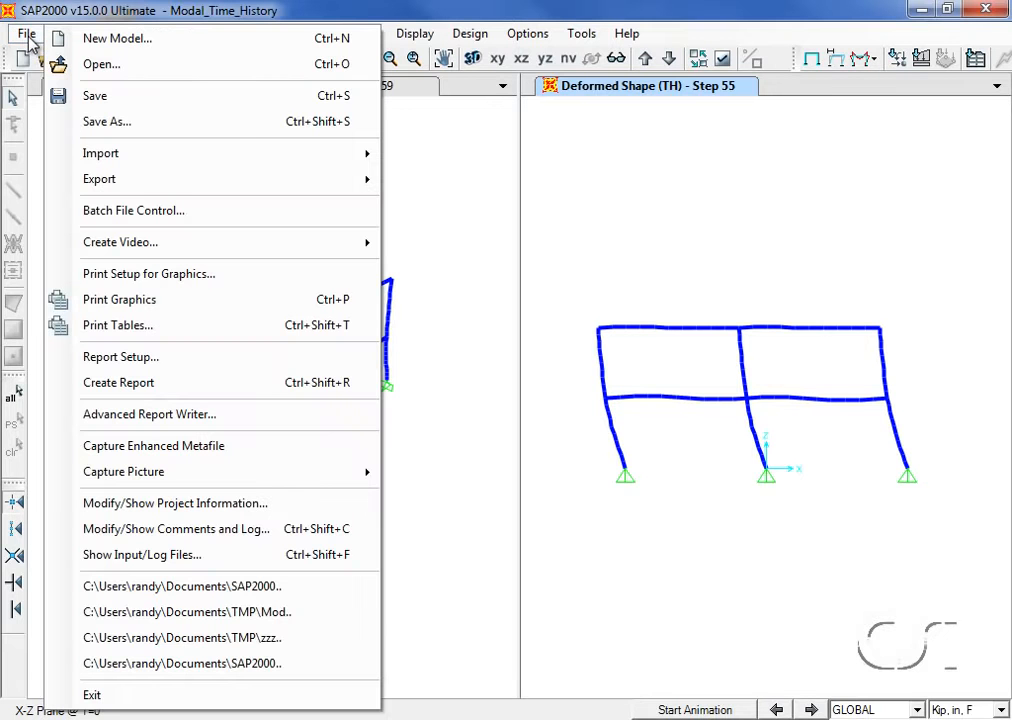
pyautogui.moveTo(242, 242)
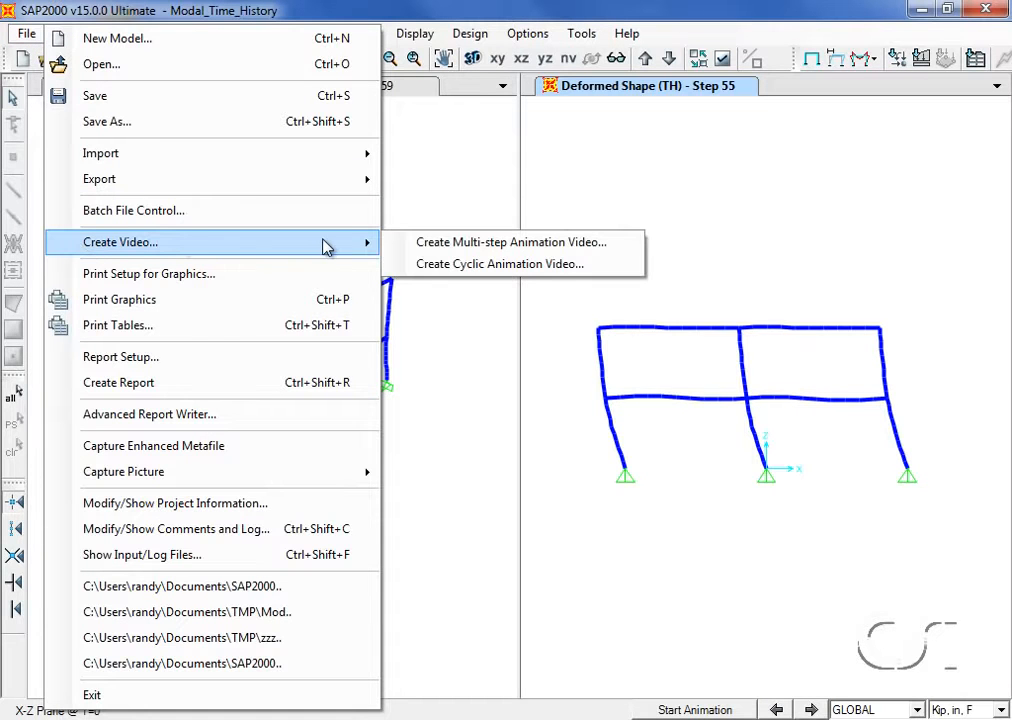
pyautogui.click(448, 245)
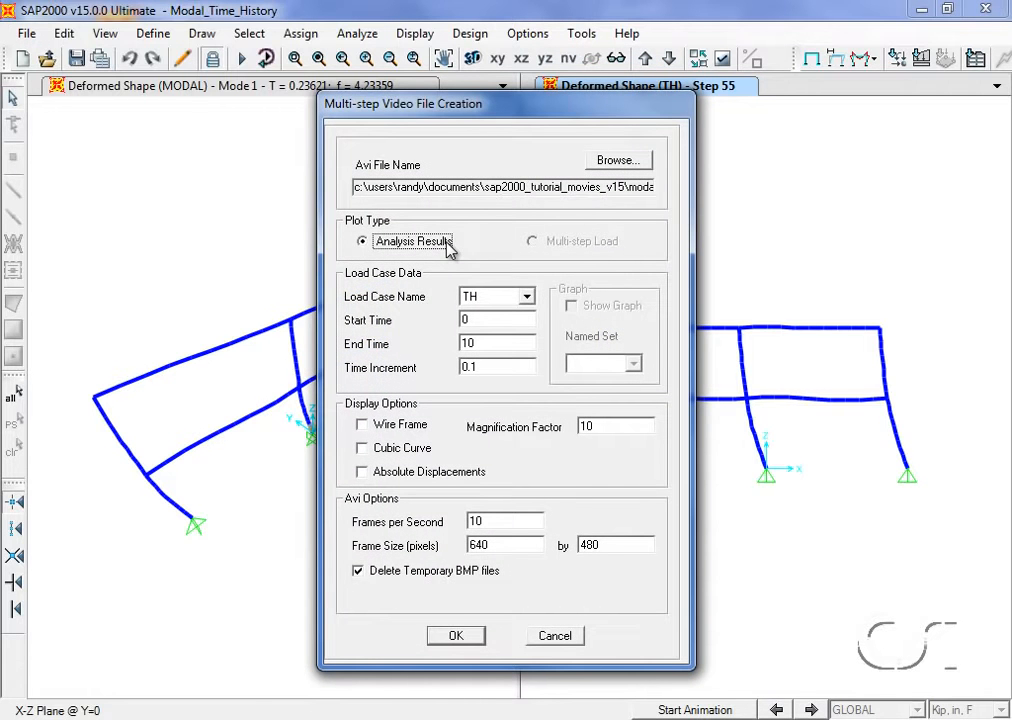
pyautogui.click(603, 164)
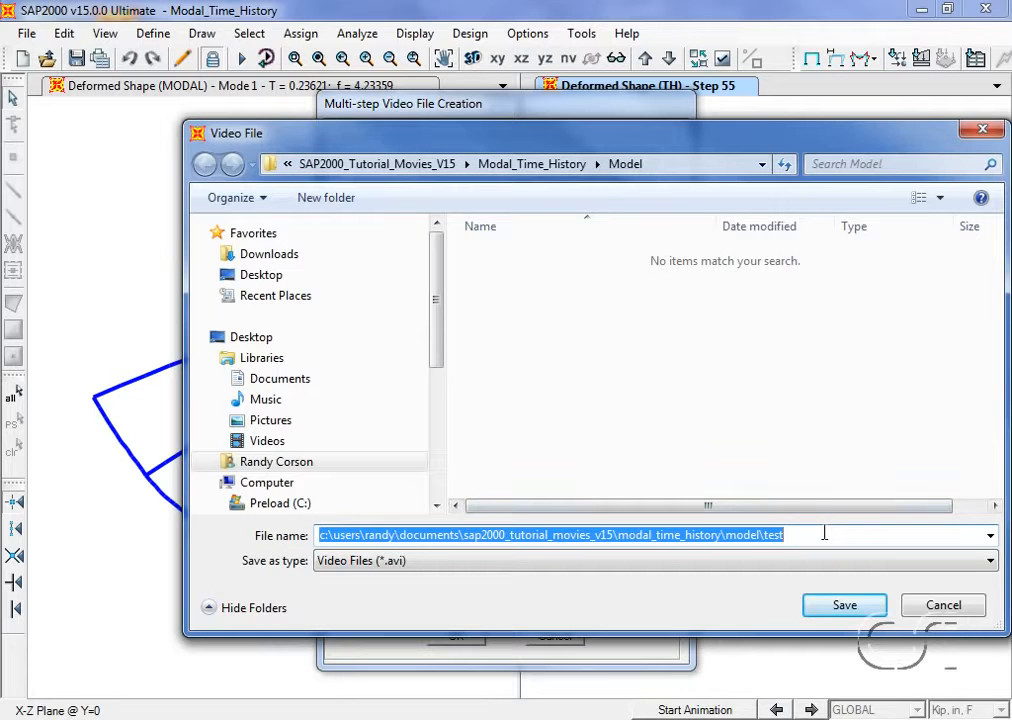
pyautogui.write('Movie_1')
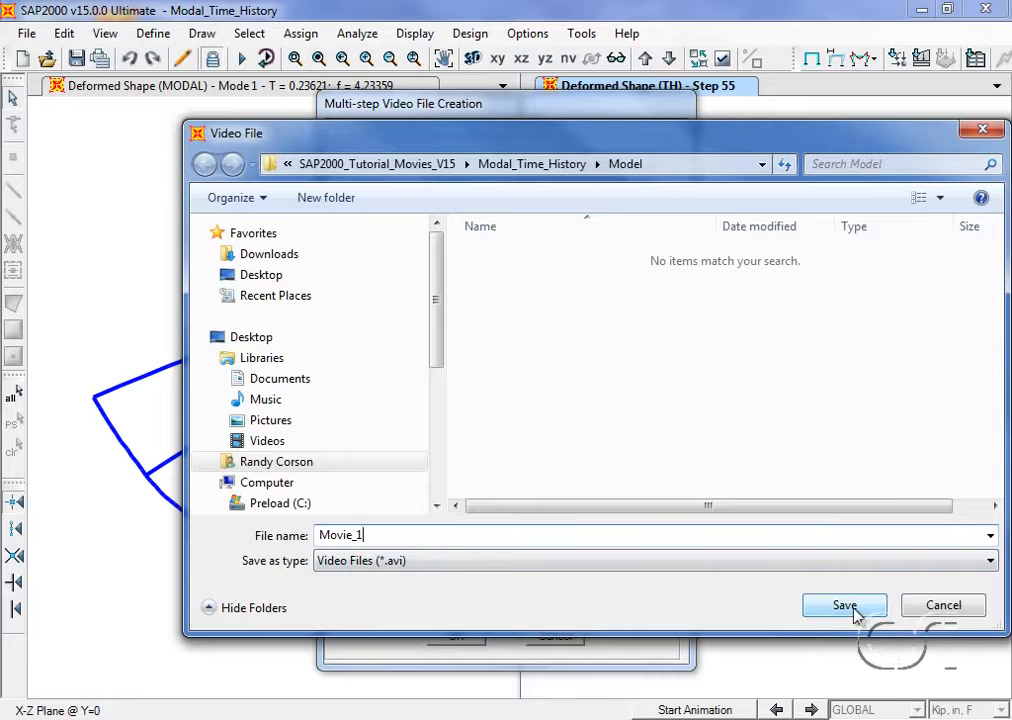
pyautogui.click(806, 608)
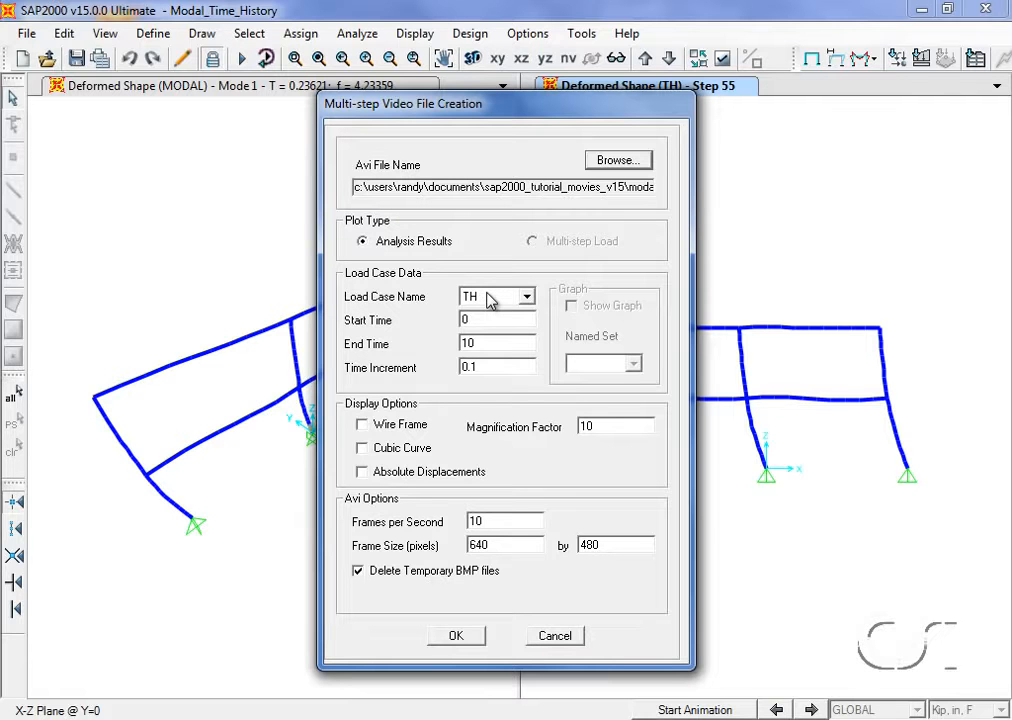
# Step: Set the video's end time to 5 and its magnification factor to 5, and accept the video settings
pyautogui.doubleClick(480, 343)
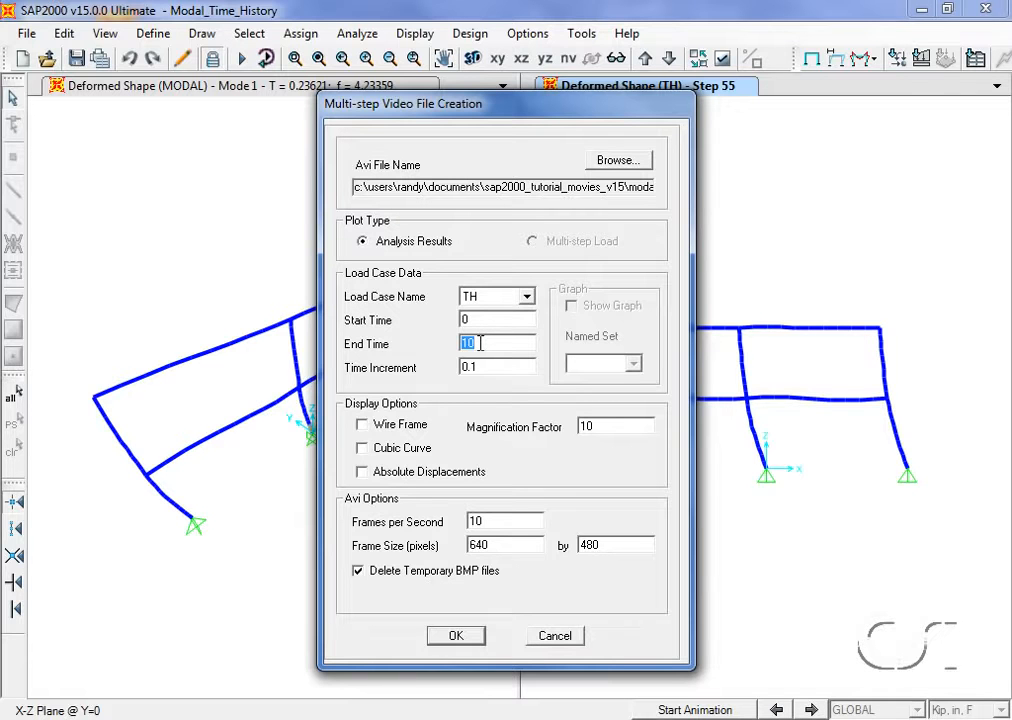
pyautogui.write('5')
pyautogui.doubleClick(588, 427)
pyautogui.click(458, 637)
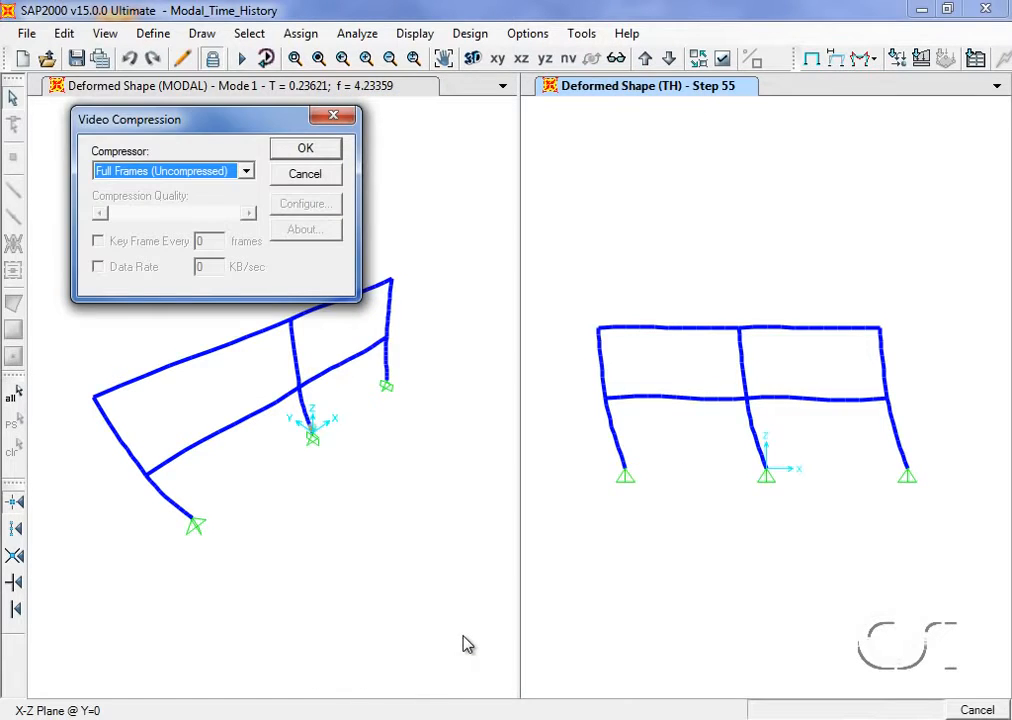
# Step: Choose Full Frames (Uncompressed) as the video compressor and generate the animation file
pyautogui.click(244, 172)
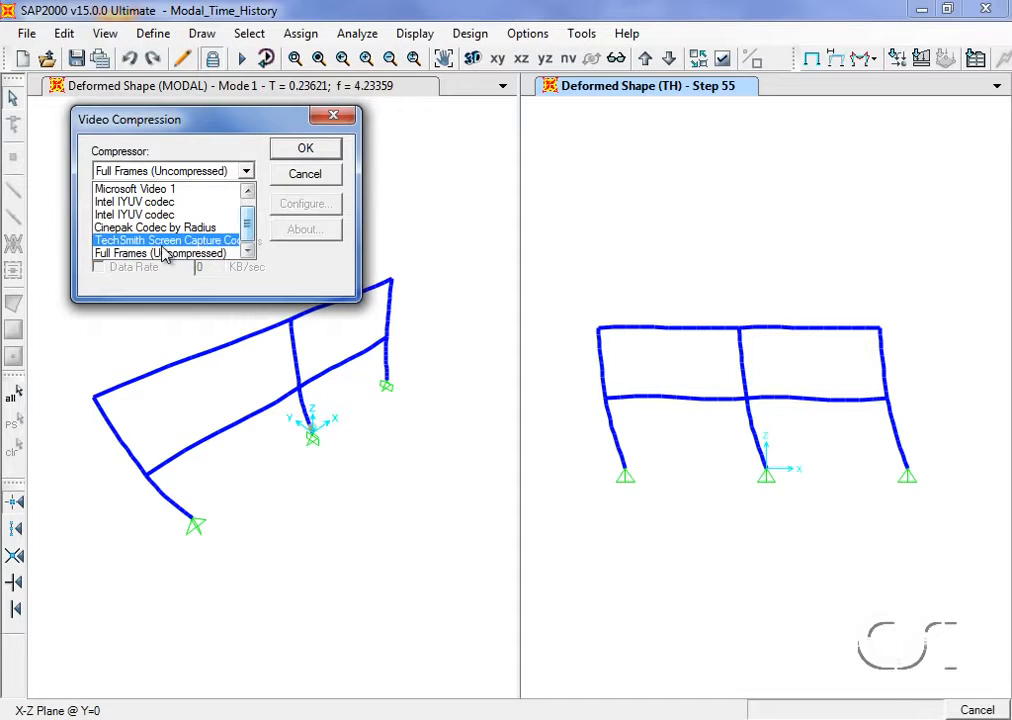
pyautogui.click(128, 255)
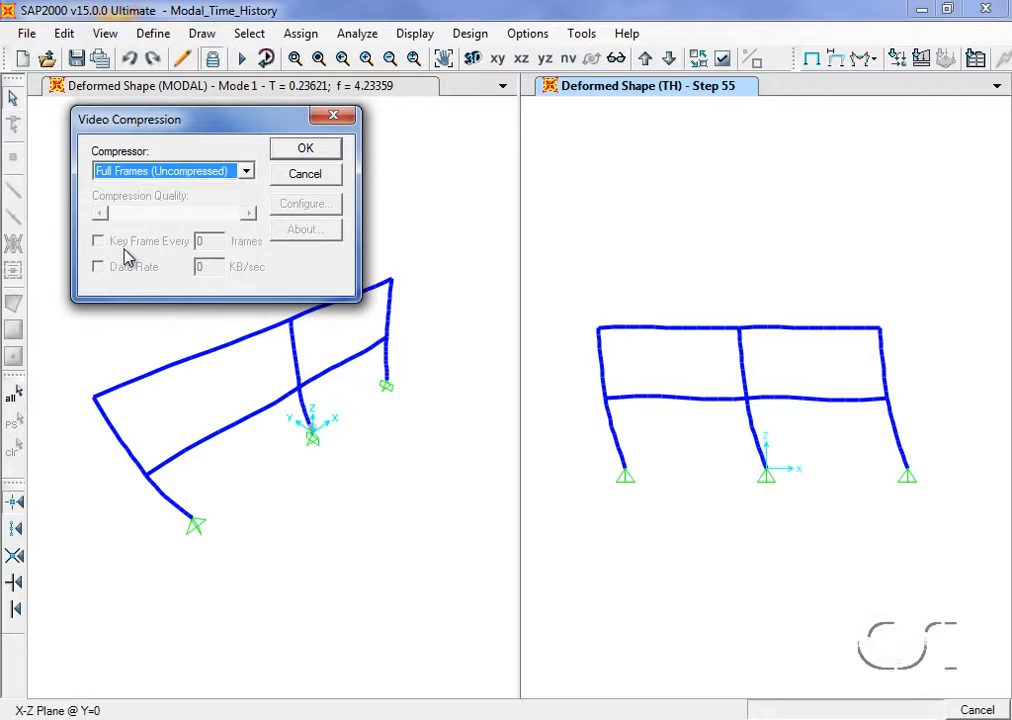
pyautogui.click(306, 150)
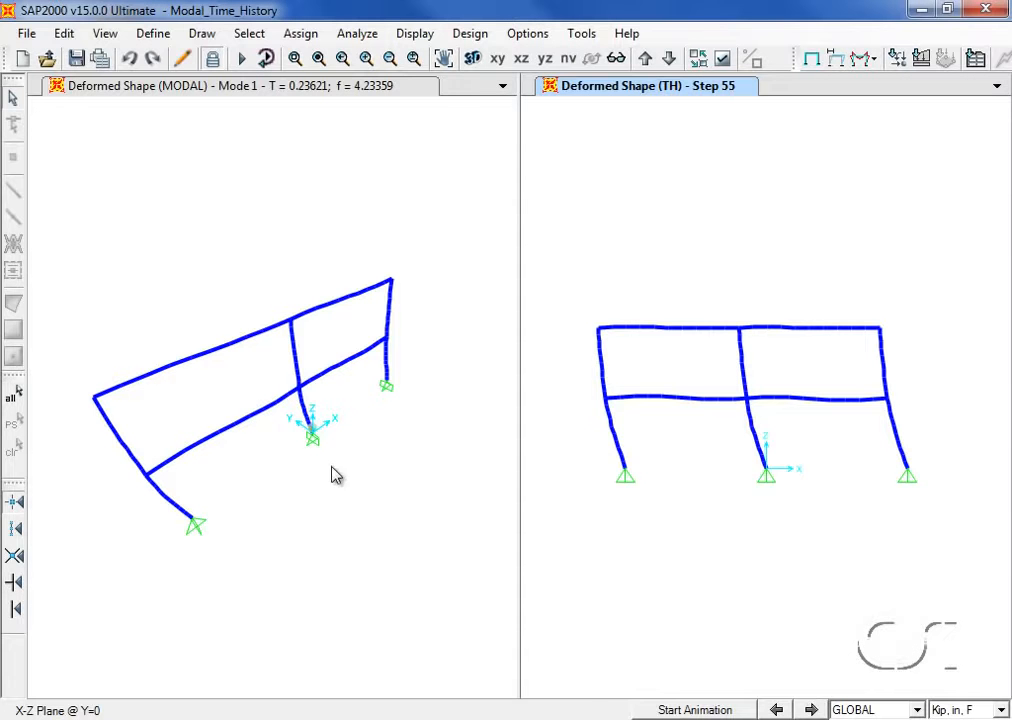
# Step: Start a second multi-step animation video for the TH case and name its file Movie_2
pyautogui.click(28, 35)
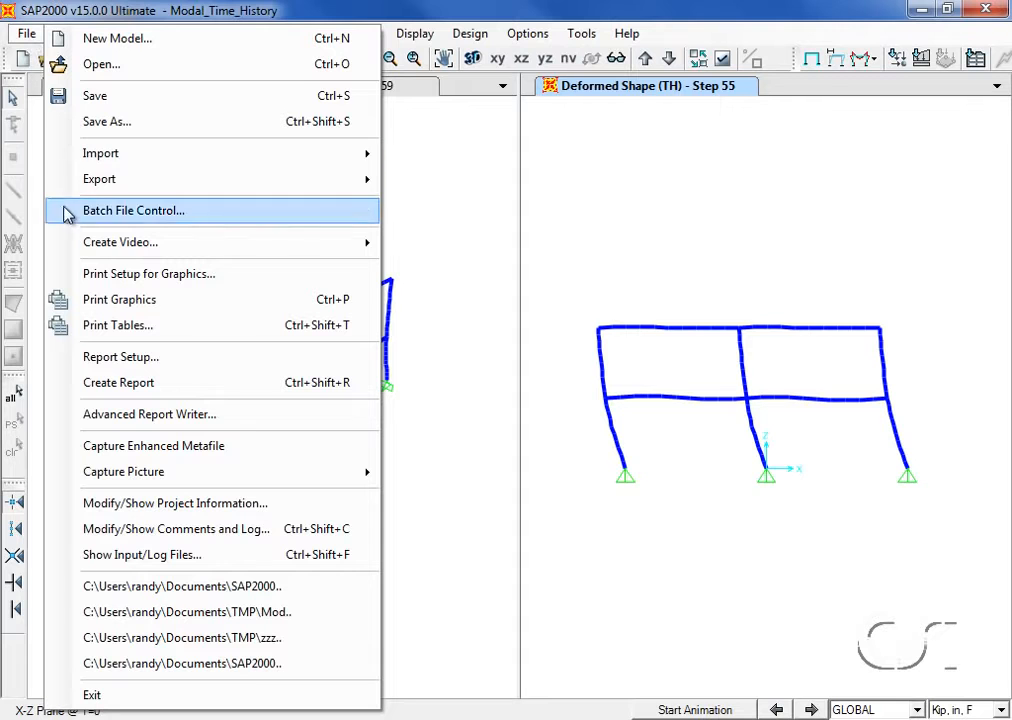
pyautogui.moveTo(147, 255)
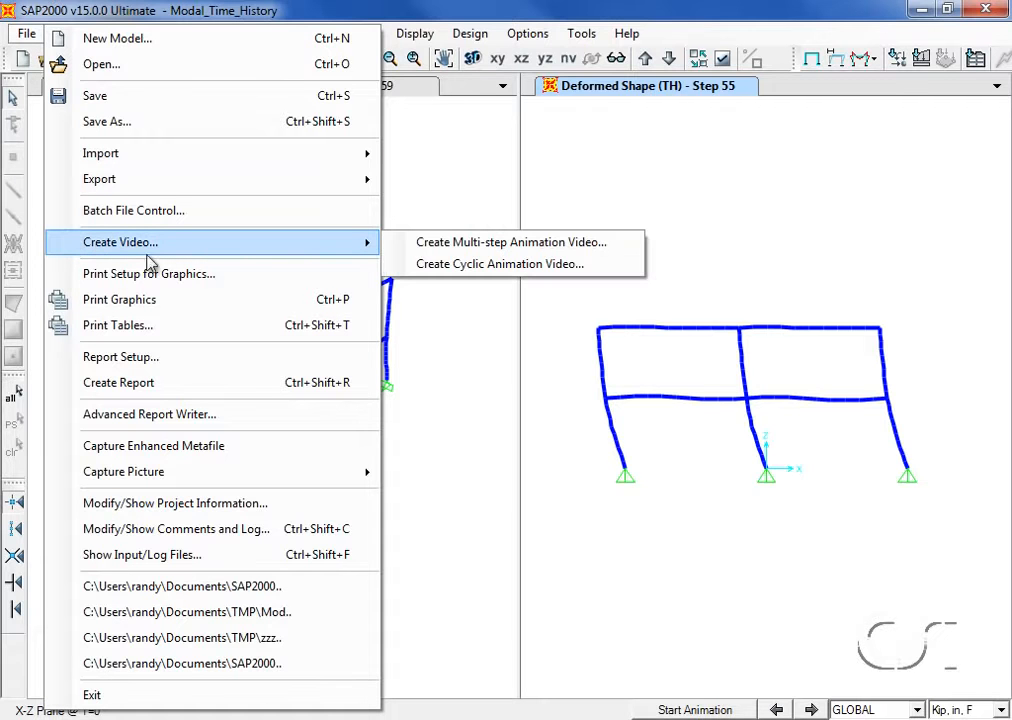
pyautogui.click(447, 255)
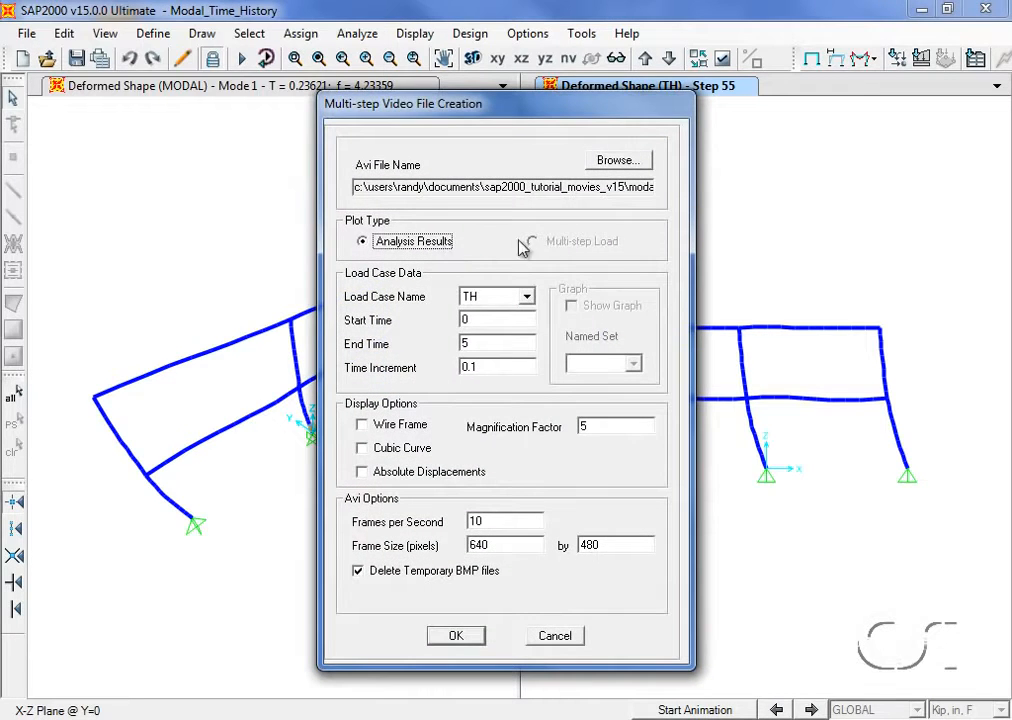
pyautogui.click(617, 161)
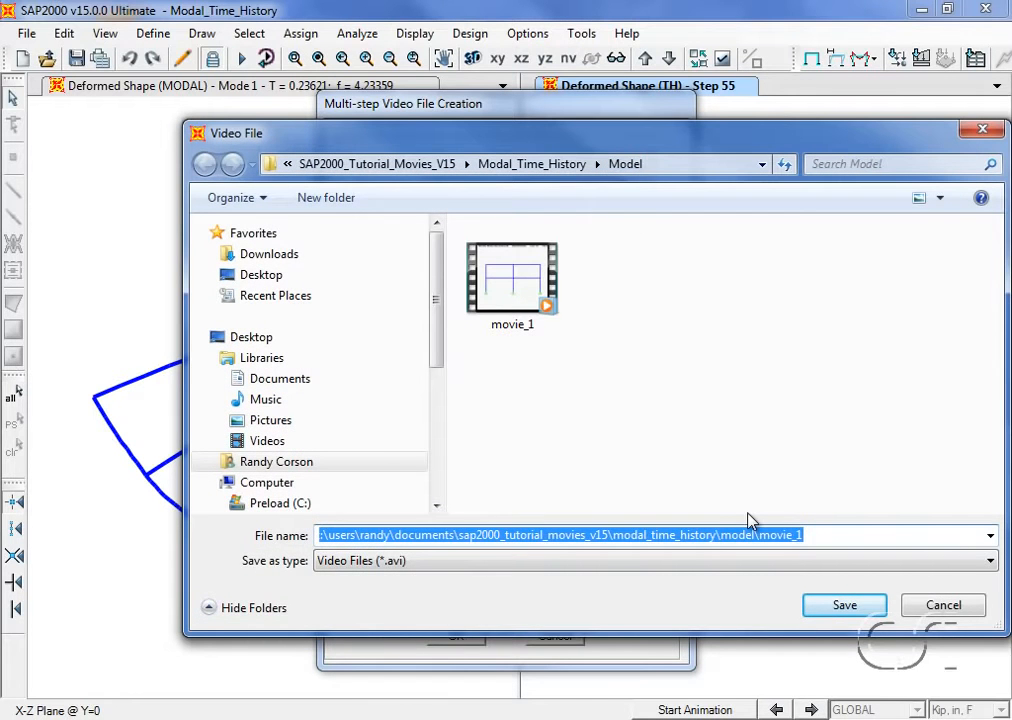
pyautogui.write('Movie_')
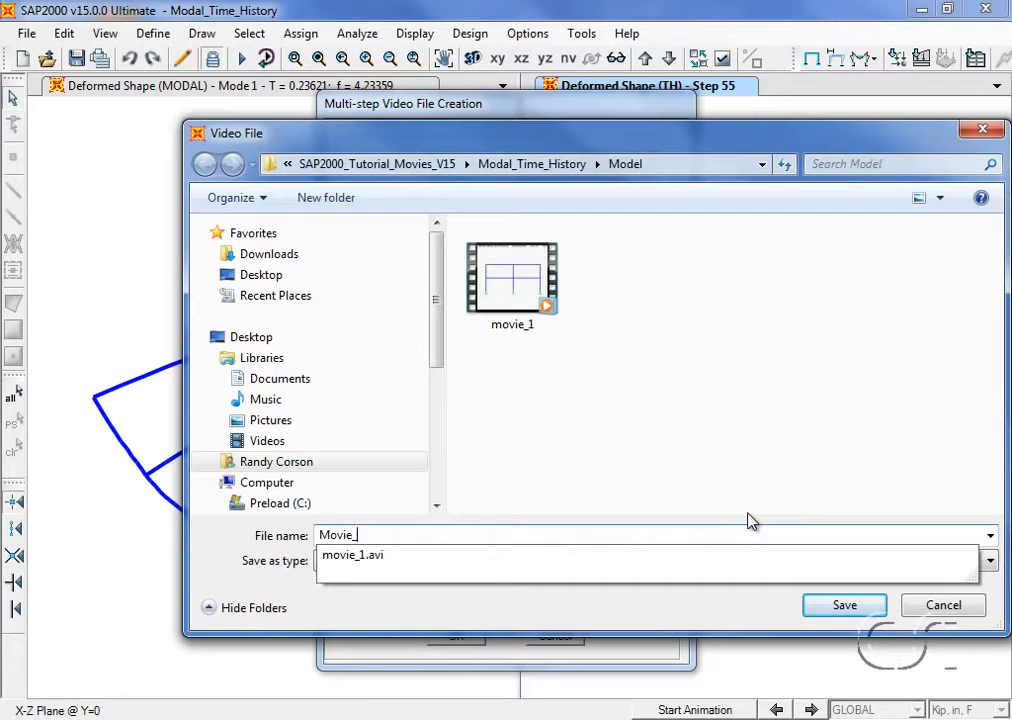
pyautogui.write('2')
pyautogui.click(844, 605)
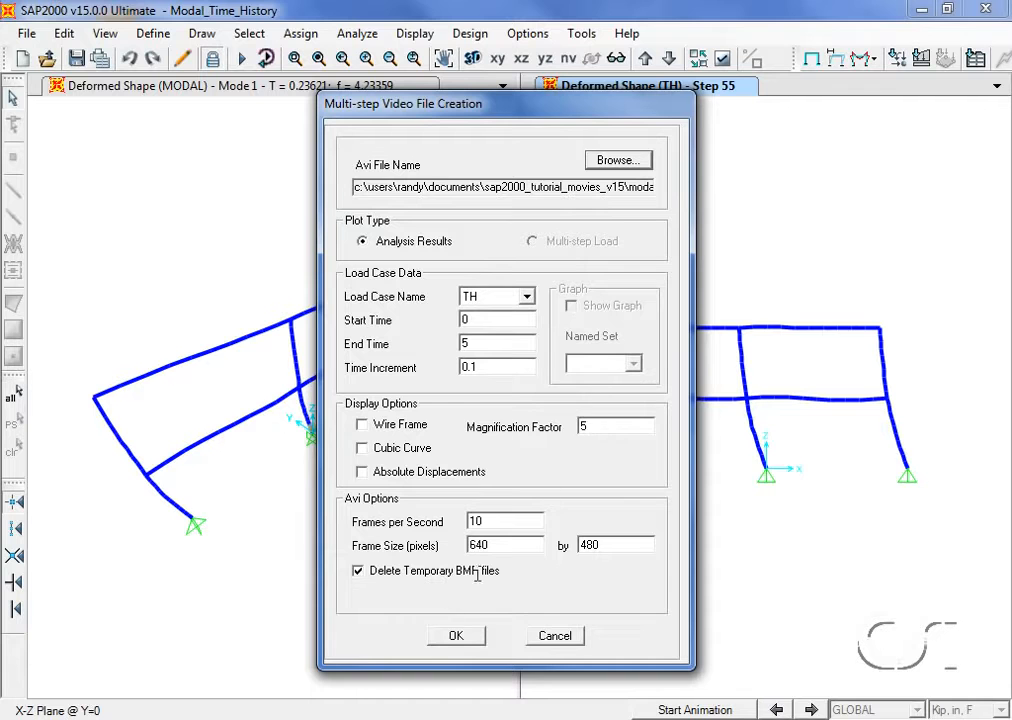
# Step: Accept the video settings, choose Microsoft Video 1 as the compressor with compression quality 75, and generate the Movie_2 animation file
pyautogui.click(455, 637)
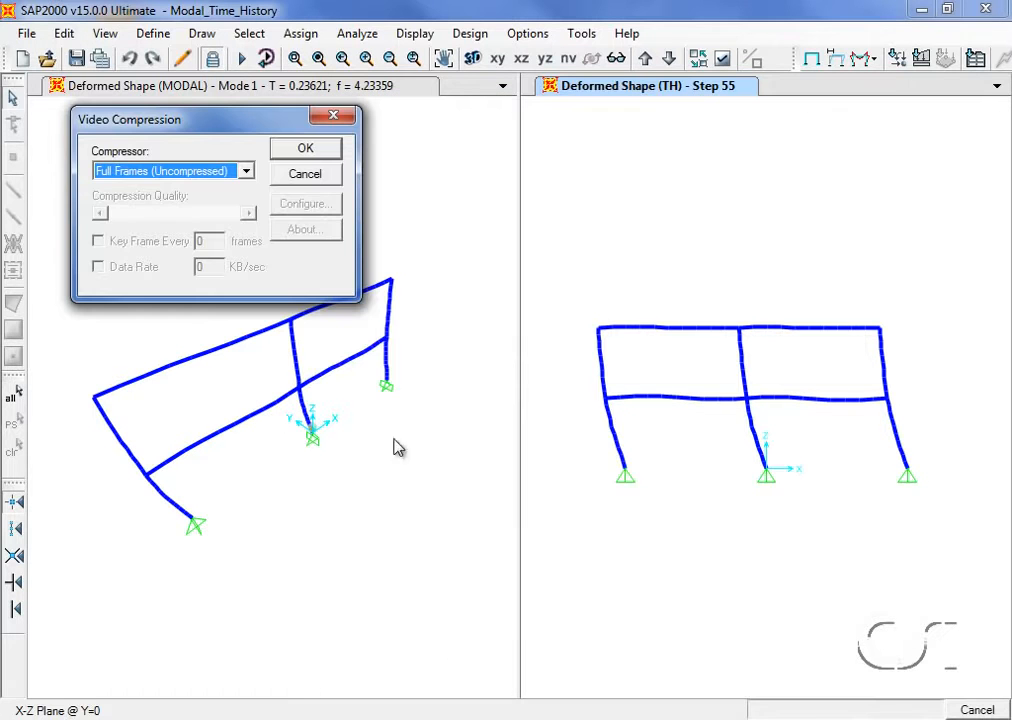
pyautogui.click(242, 171)
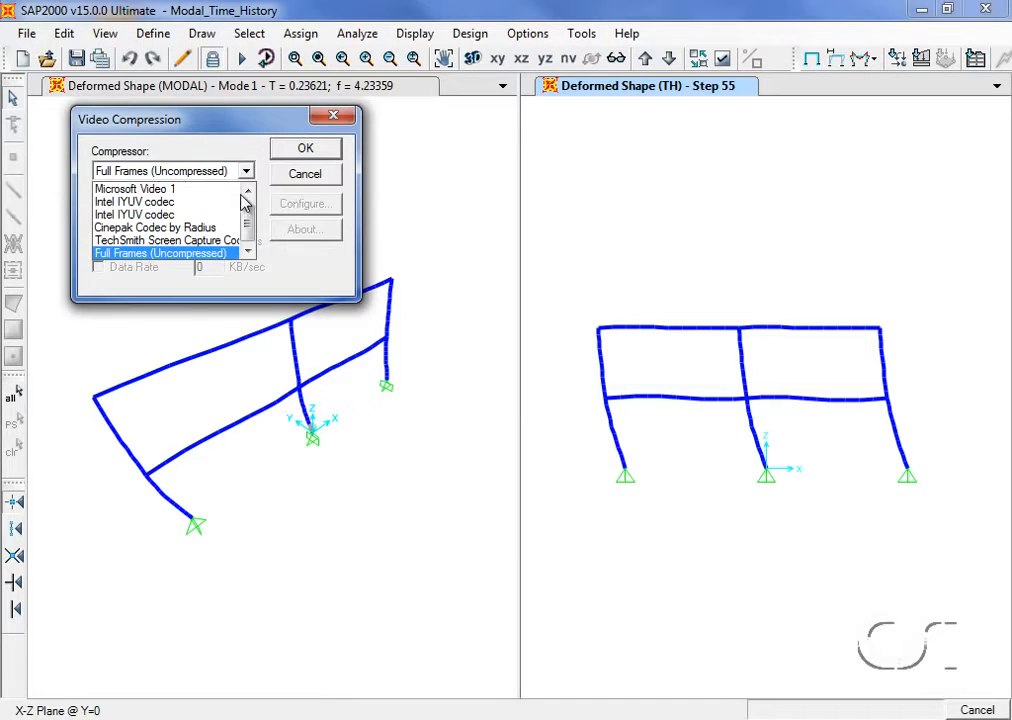
pyautogui.moveTo(249, 216); pyautogui.dragTo(250, 207)
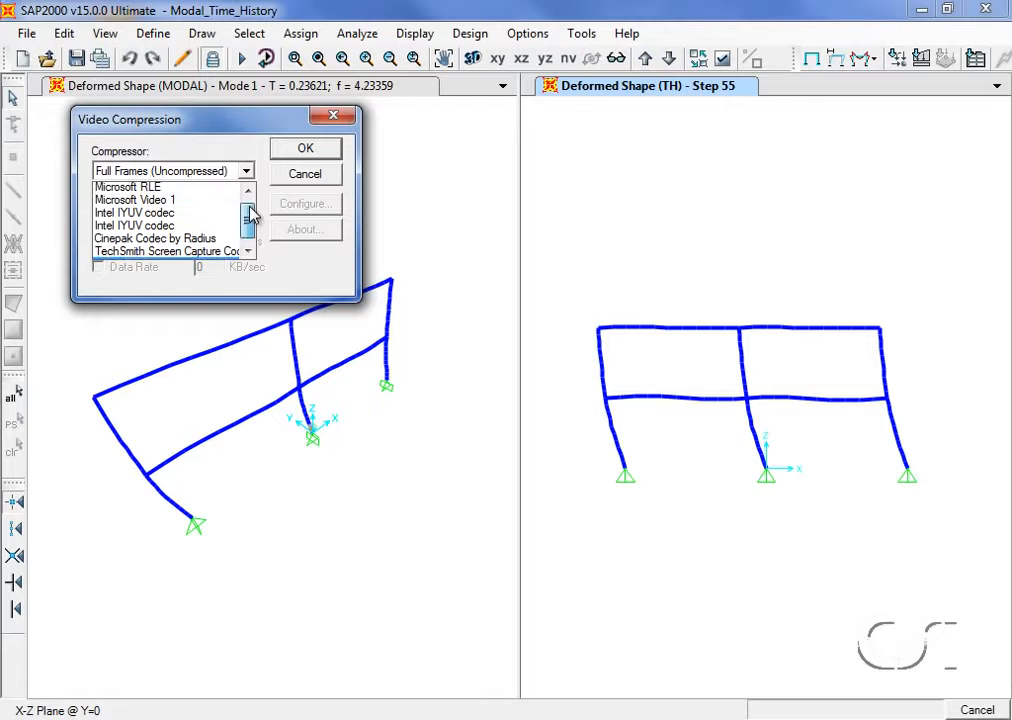
pyautogui.click(168, 206)
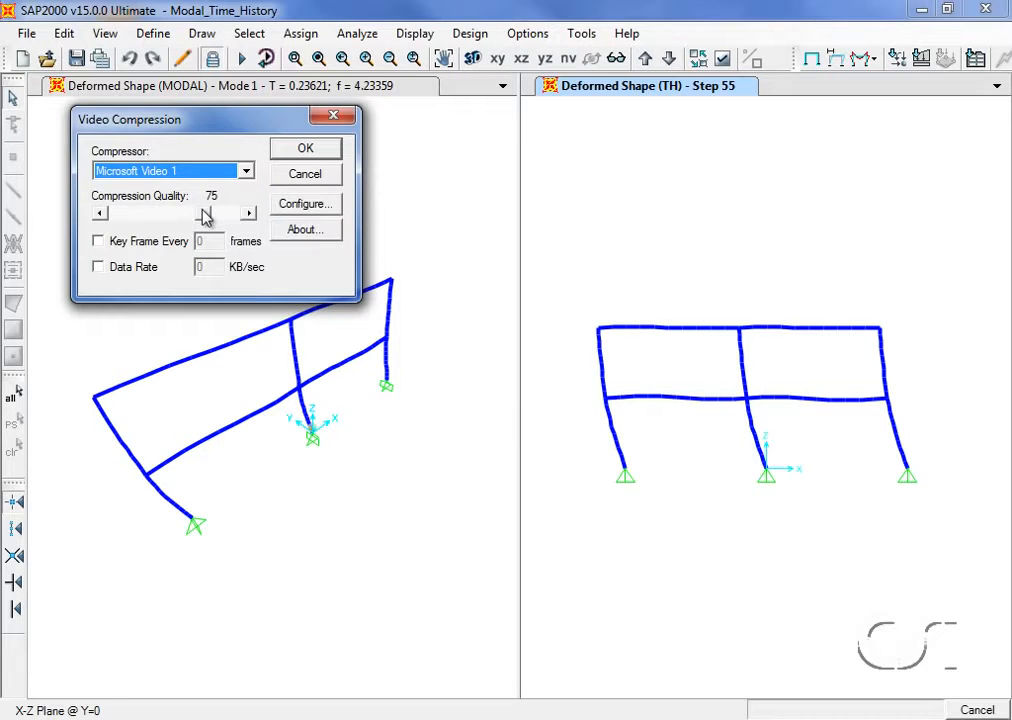
pyautogui.moveTo(205, 219); pyautogui.dragTo(203, 219)
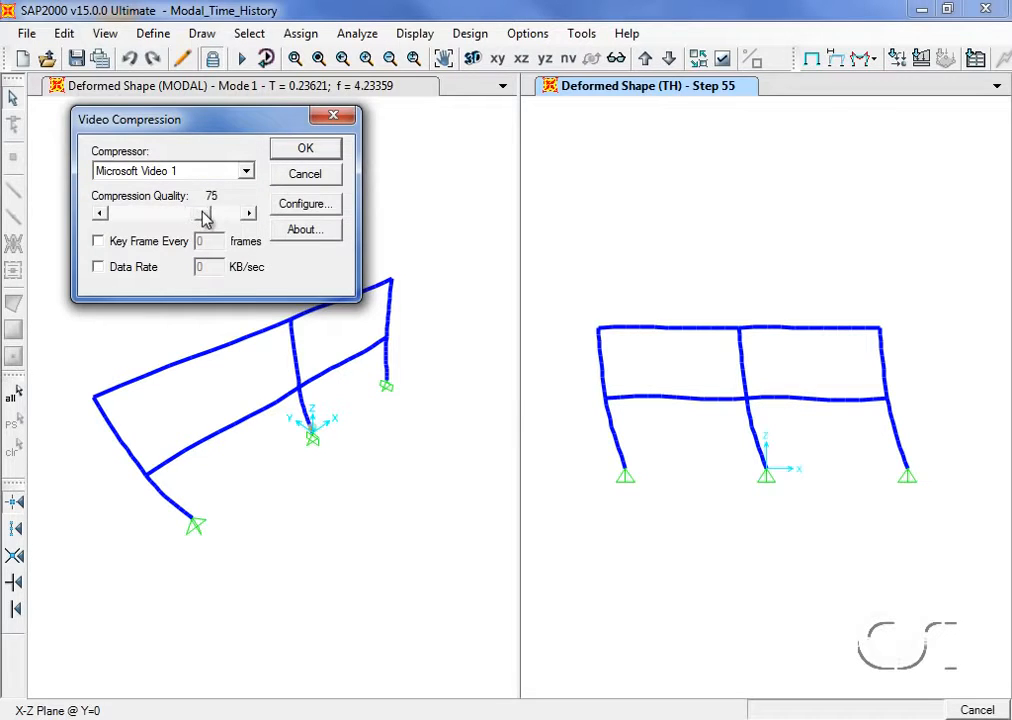
pyautogui.click(305, 152)
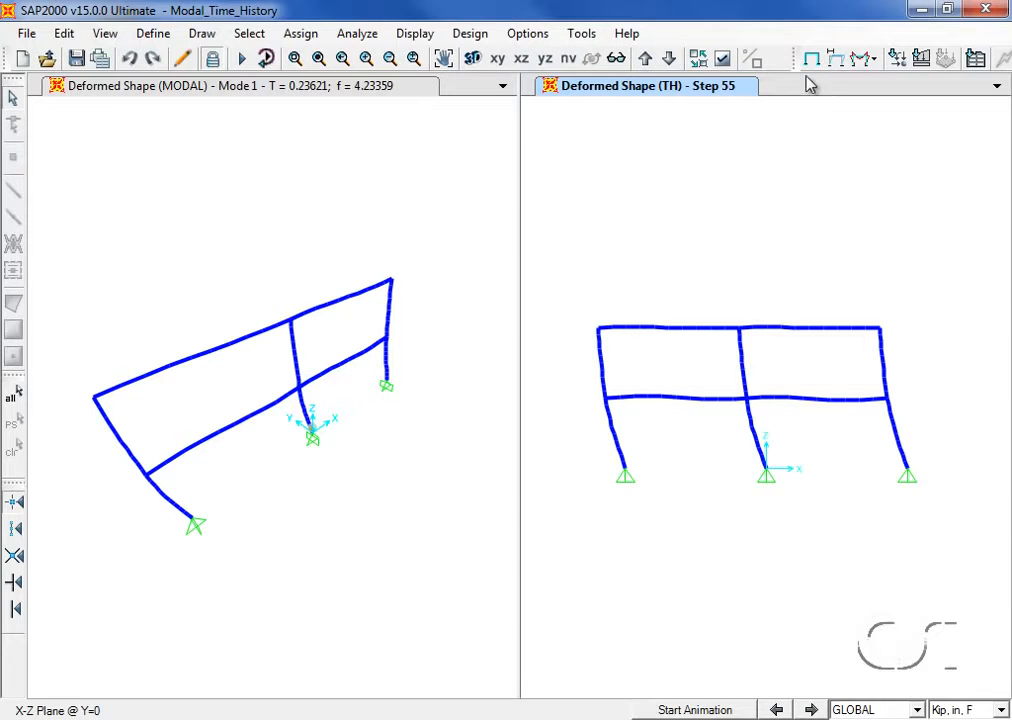
# Step: Select the top joint at grid line C on the undeformed X-Z frame and start its response spectrum curves for the TH case
pyautogui.click(811, 62)
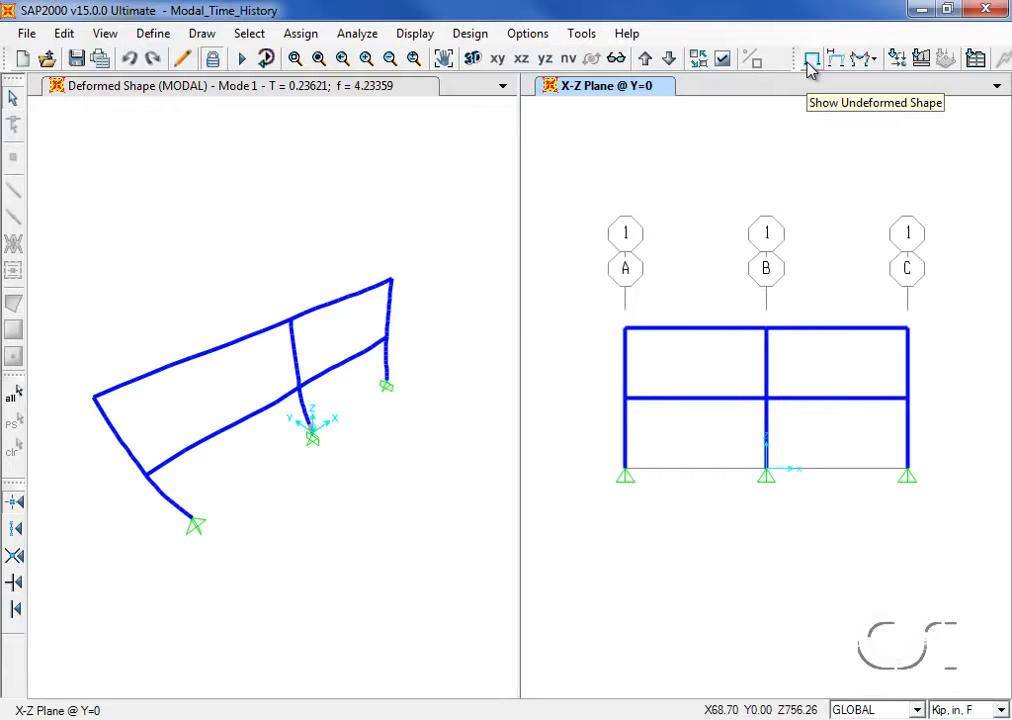
pyautogui.click(907, 331)
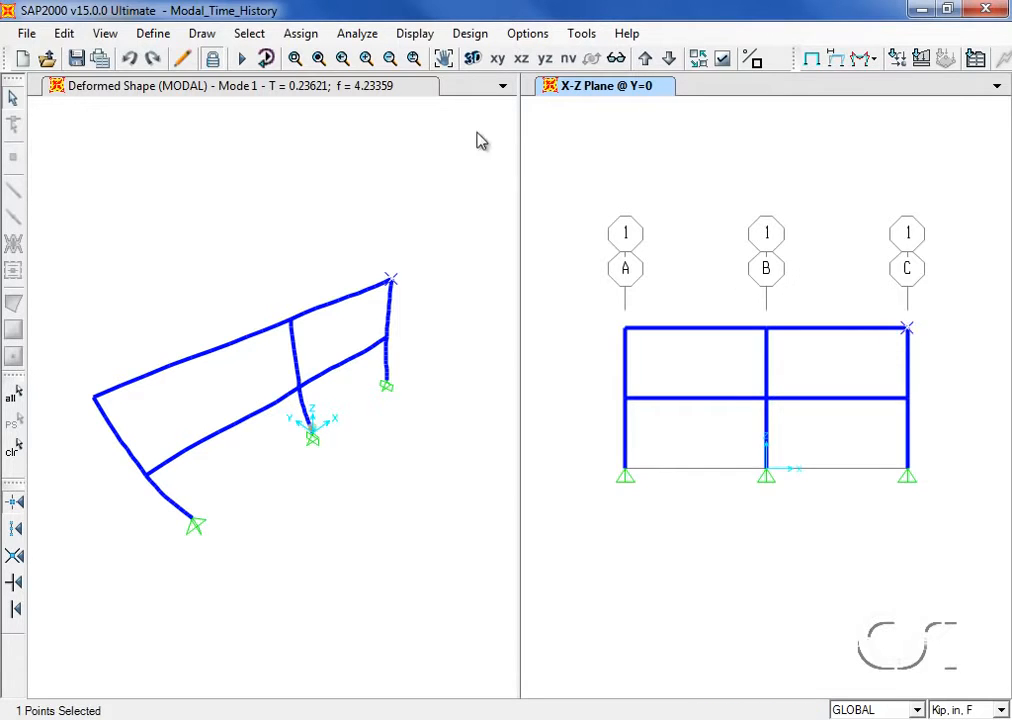
pyautogui.click(414, 34)
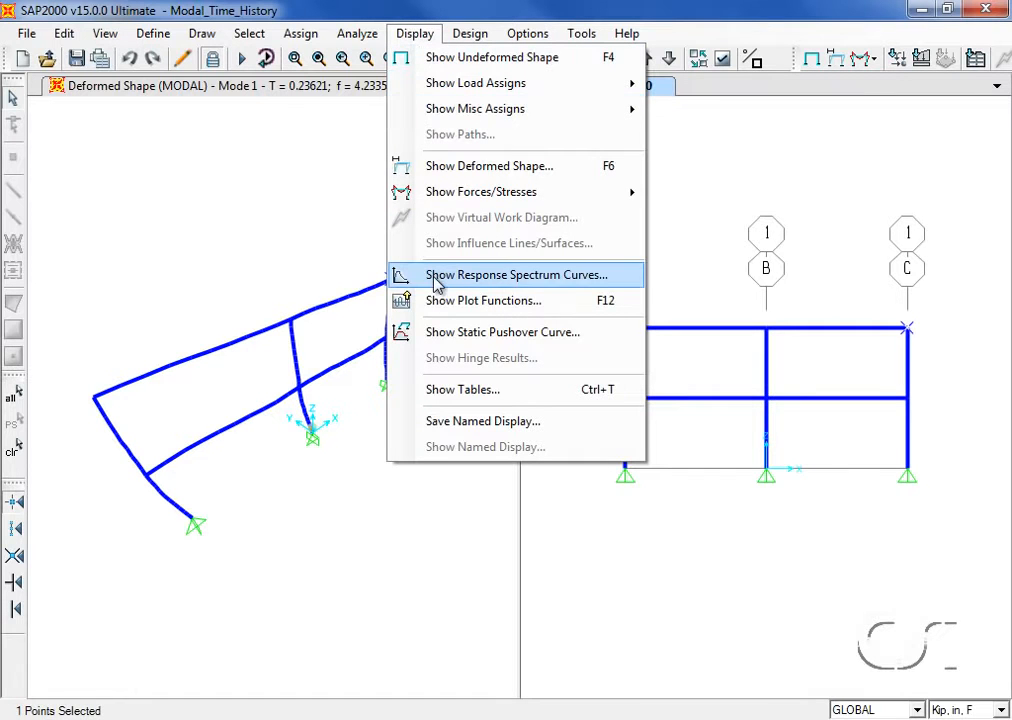
pyautogui.click(512, 284)
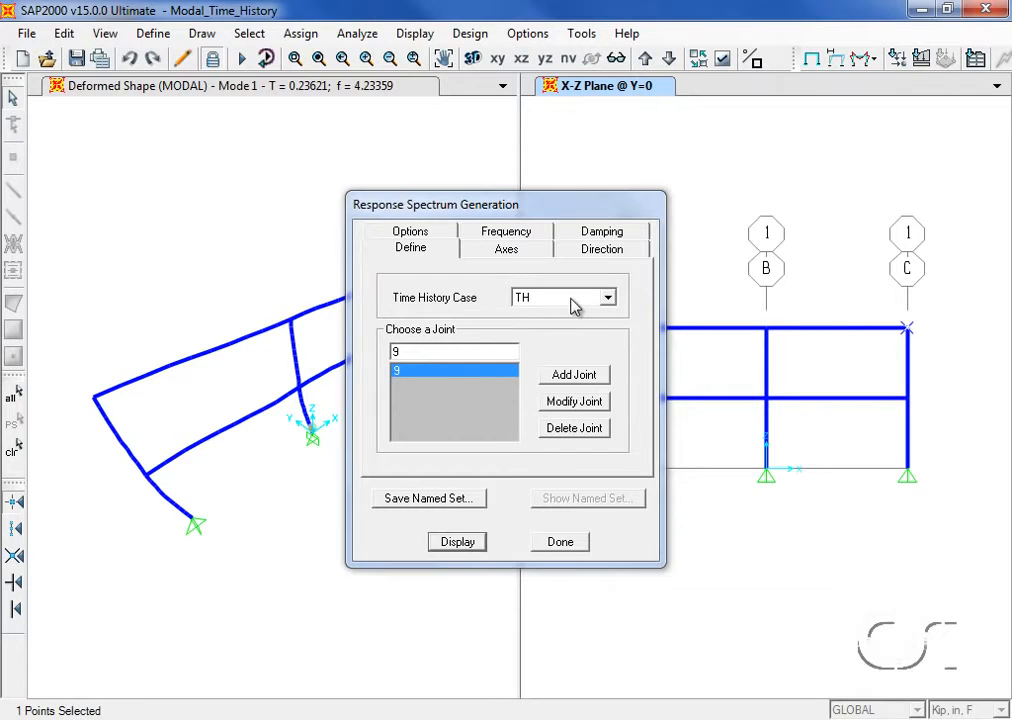
pyautogui.click(608, 299)
pyautogui.click(609, 303)
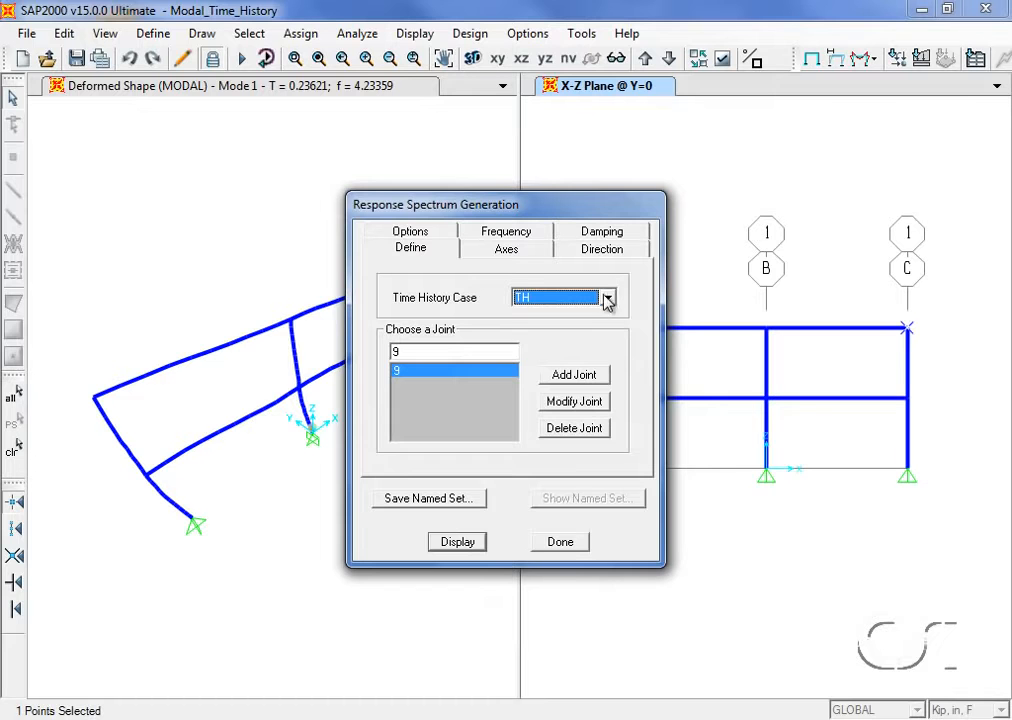
# Step: Set the spectrum axes to Period for the abscissa with PSA as the ordinate, keeping the global X response direction
pyautogui.click(525, 254)
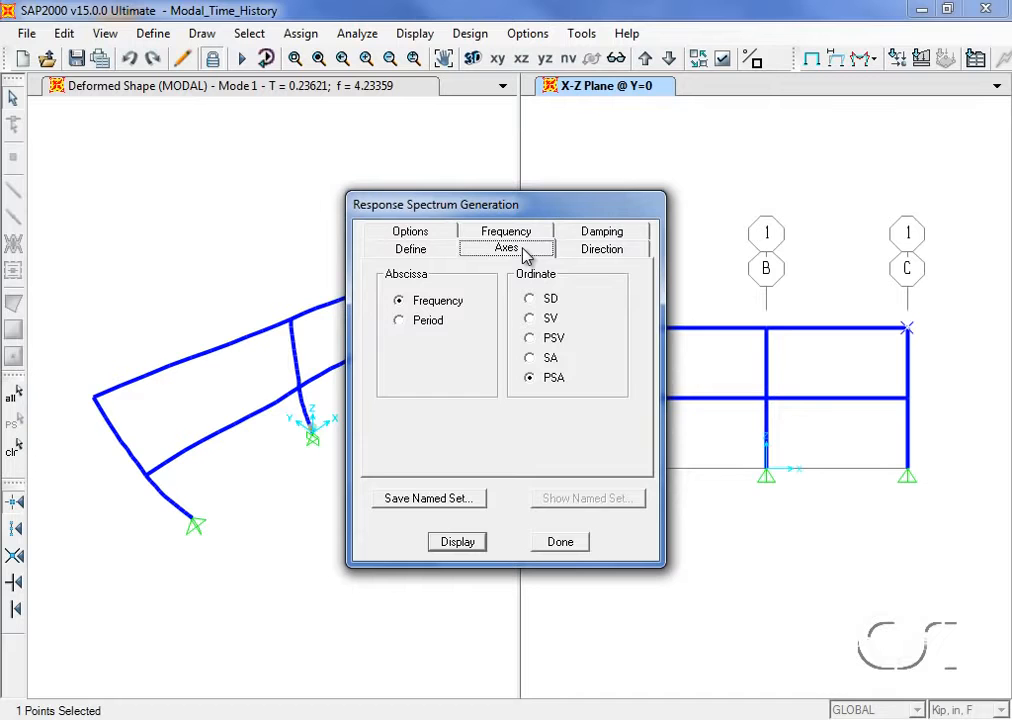
pyautogui.click(419, 324)
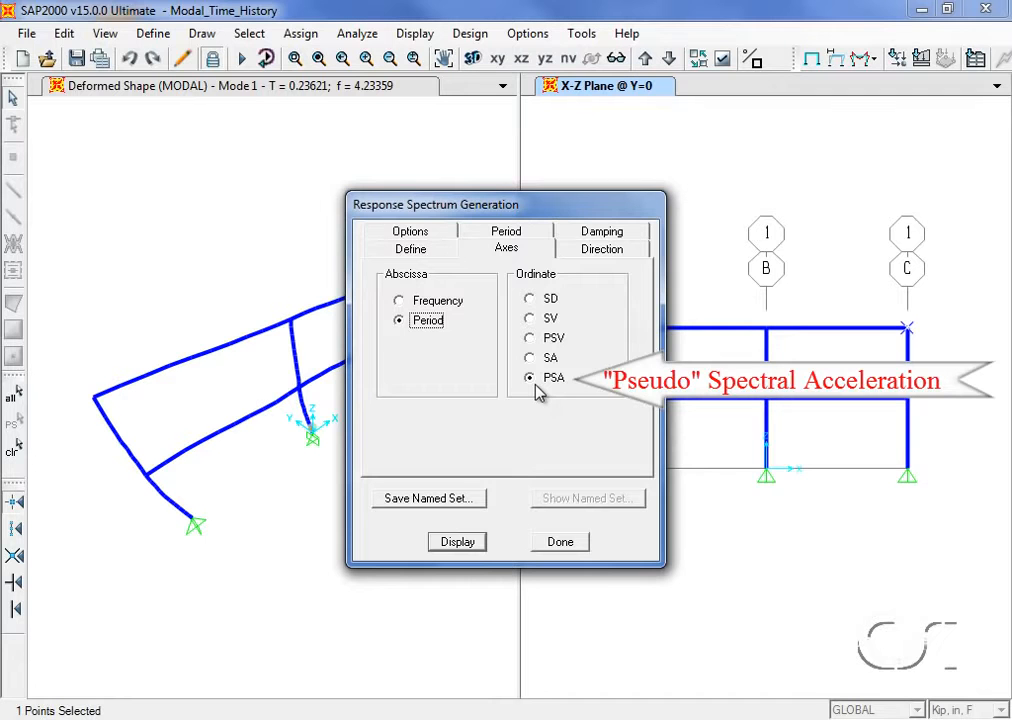
pyautogui.click(605, 250)
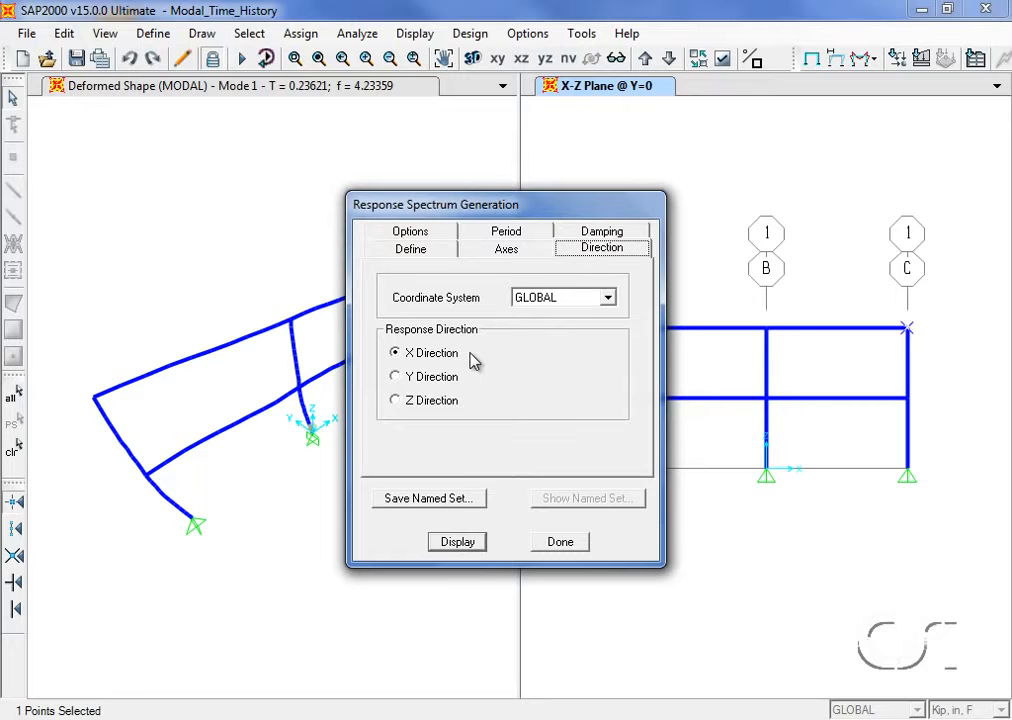
# Step: Delete the damping values 0.02 and 0.07 from the response spectrum's damping list
pyautogui.click(589, 235)
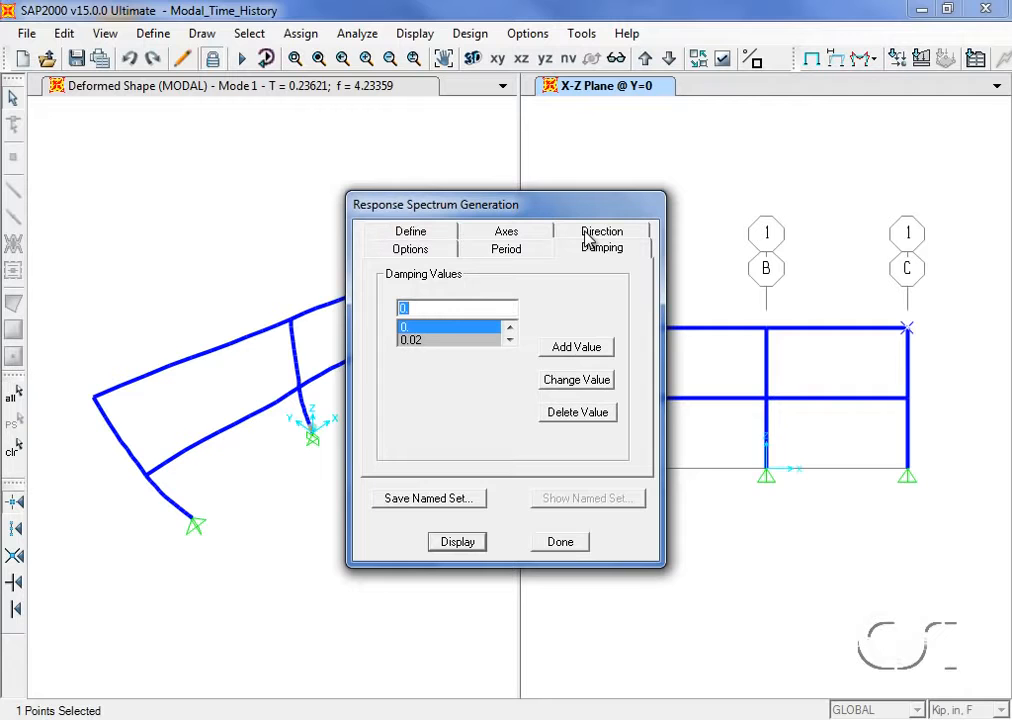
pyautogui.click(510, 340)
pyautogui.click(510, 340)
pyautogui.click(510, 340)
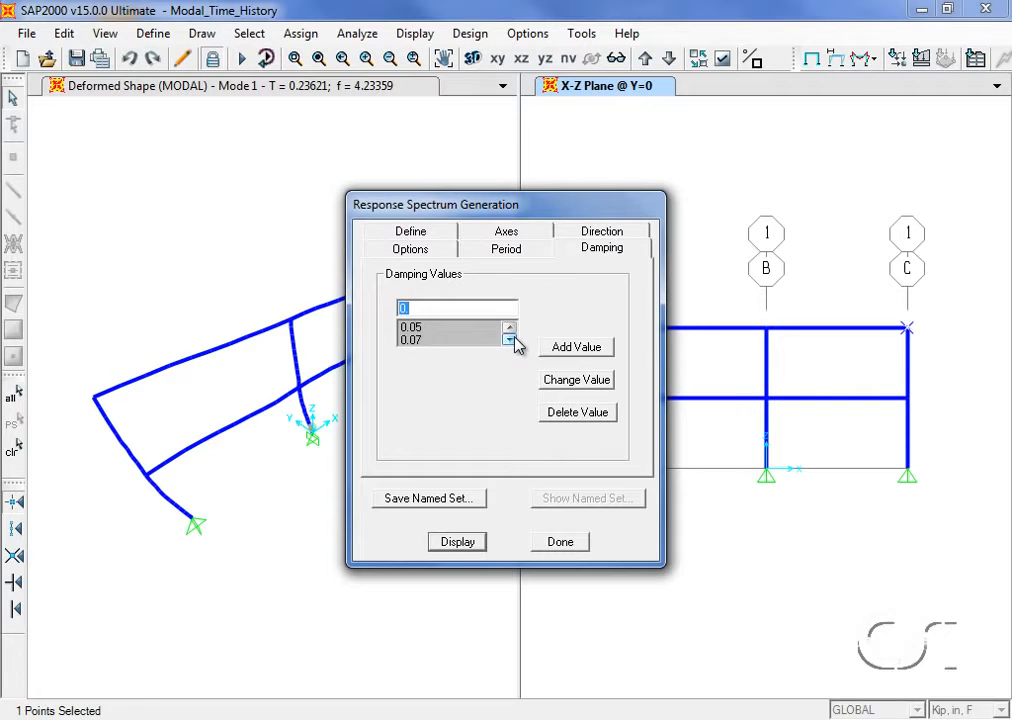
pyautogui.click(509, 327)
pyautogui.click(509, 327)
pyautogui.click(428, 328)
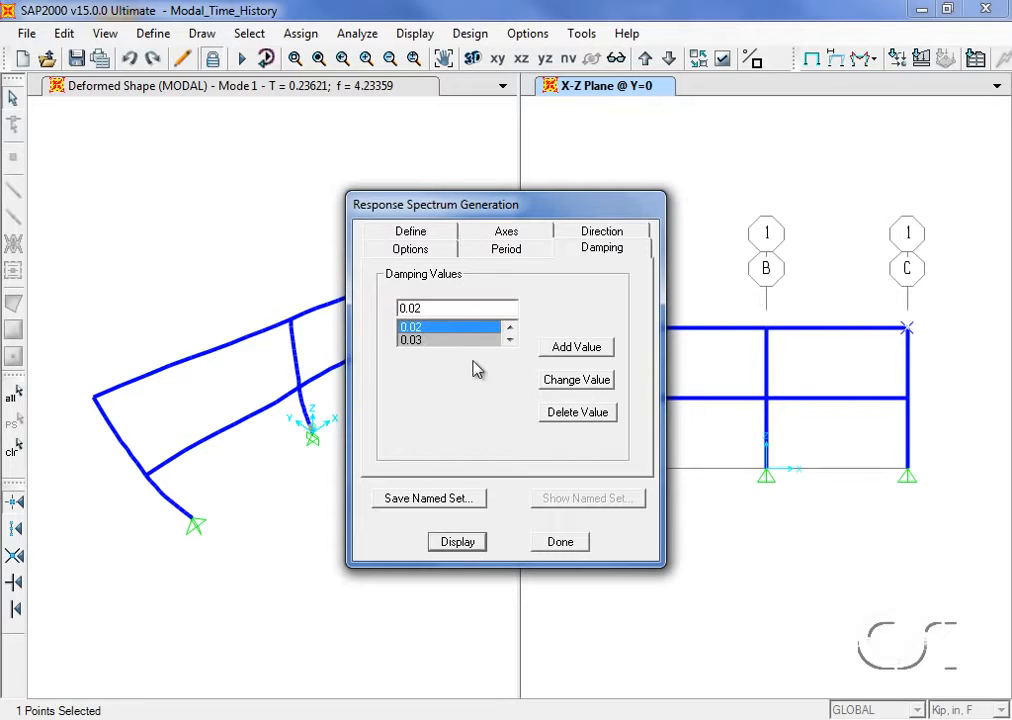
pyautogui.click(563, 414)
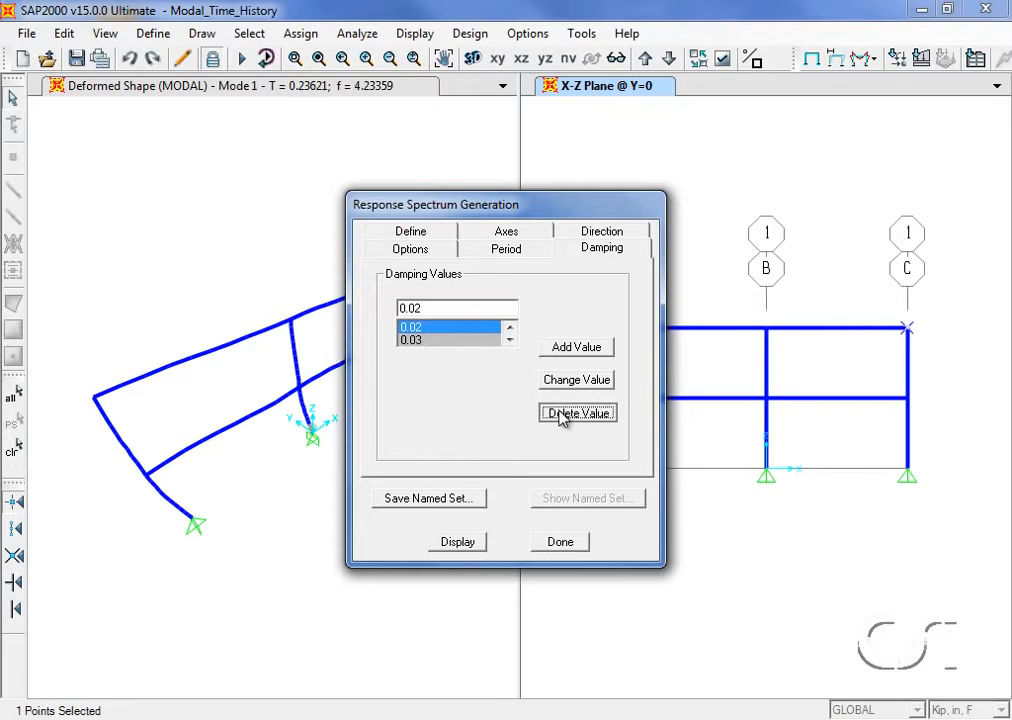
pyautogui.click(510, 340)
pyautogui.click(419, 341)
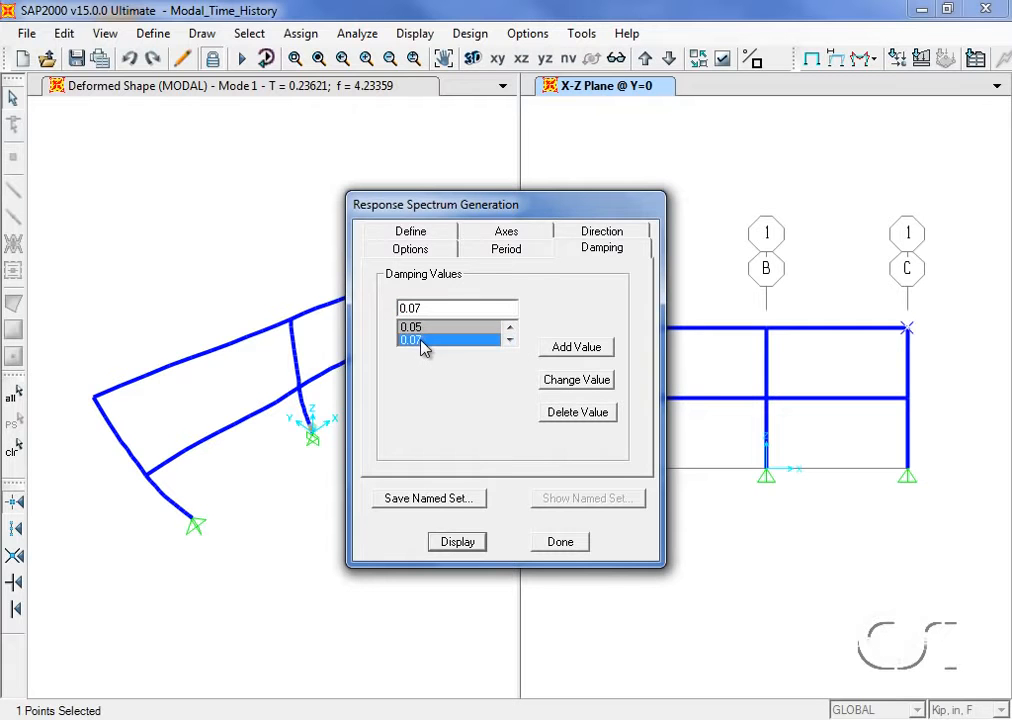
pyautogui.click(565, 415)
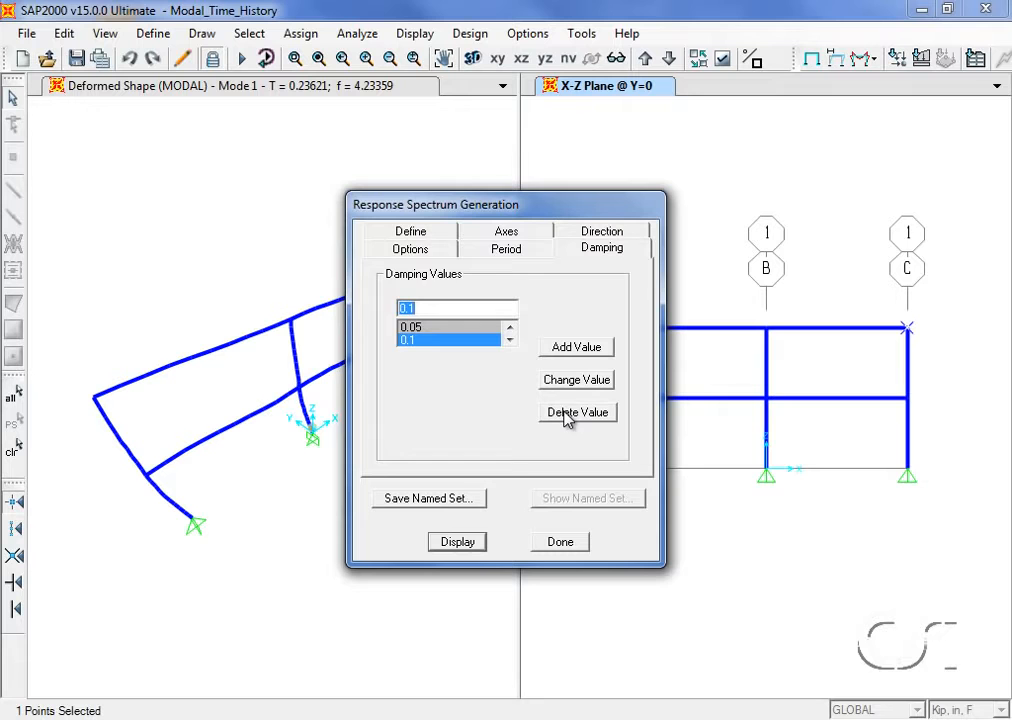
# Step: Turn off the grid overlay and display the response spectrum curves, closing the plot and its settings when finished
pyautogui.click(426, 255)
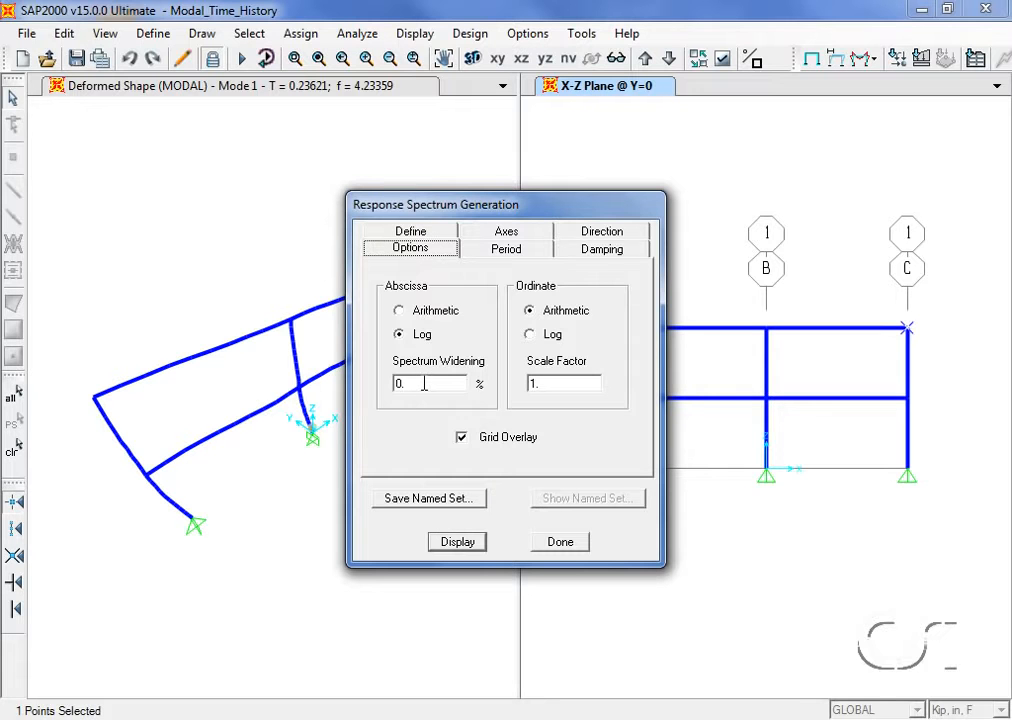
pyautogui.click(462, 438)
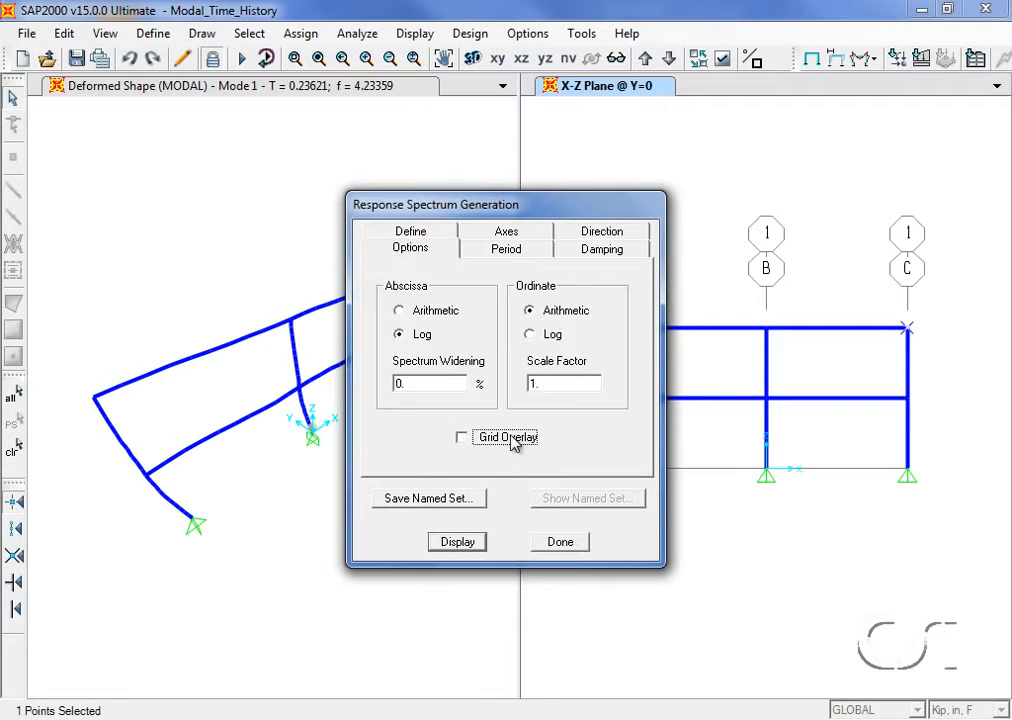
pyautogui.click(458, 542)
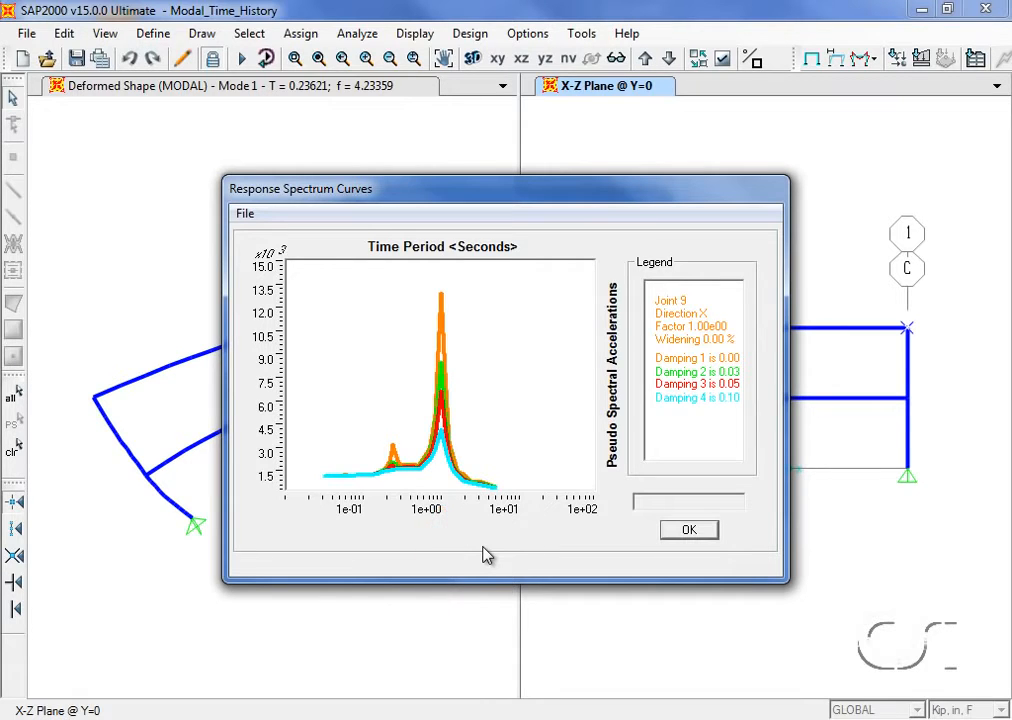
pyautogui.click(689, 534)
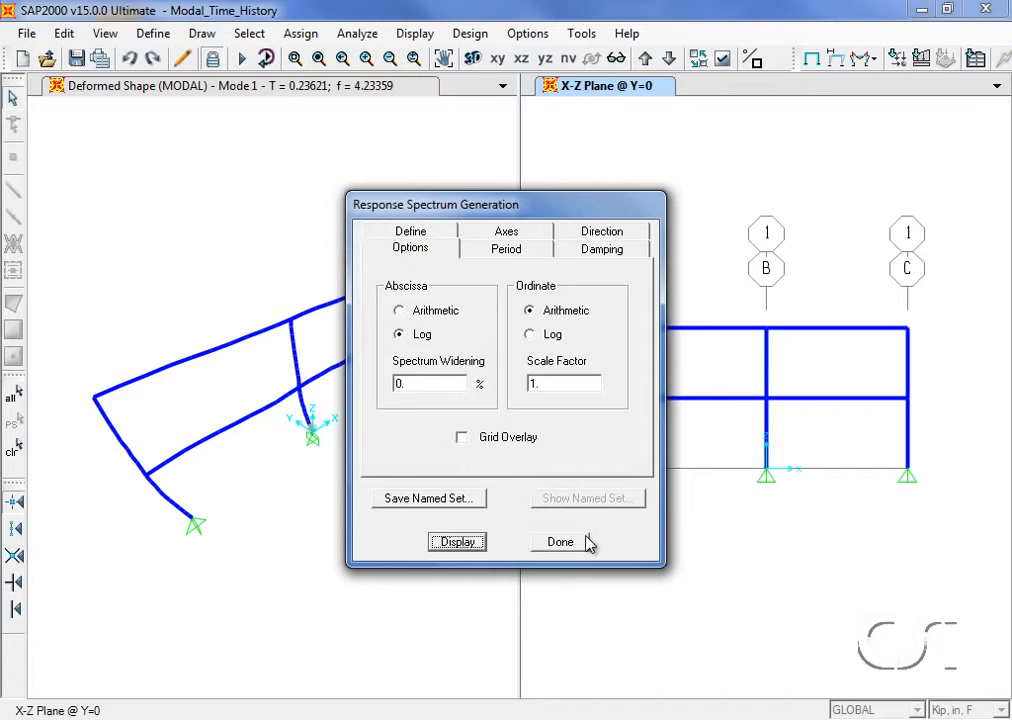
pyautogui.click(565, 549)
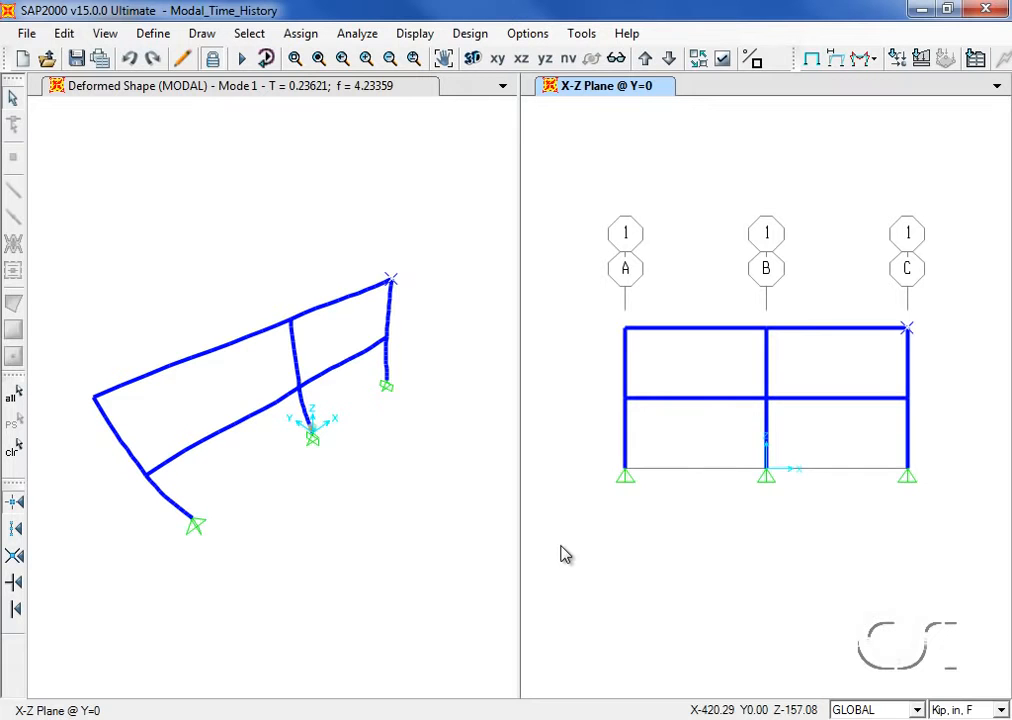
# Step: Open the plot functions for the TH case and review the Joint9 function's vector type and component settings
pyautogui.click(417, 35)
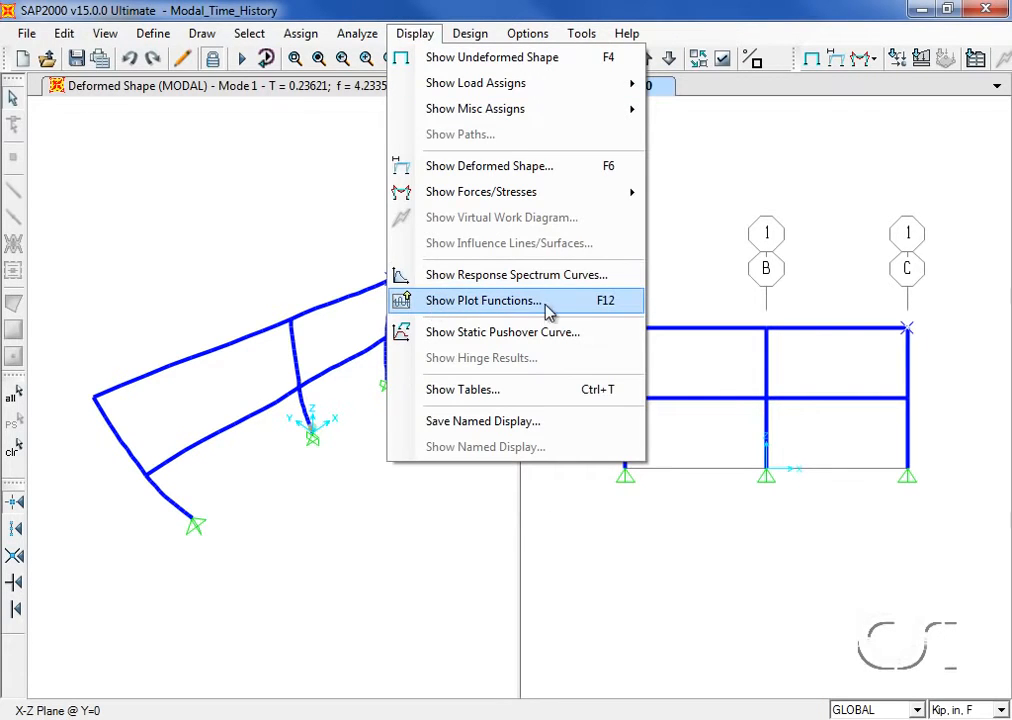
pyautogui.click(443, 302)
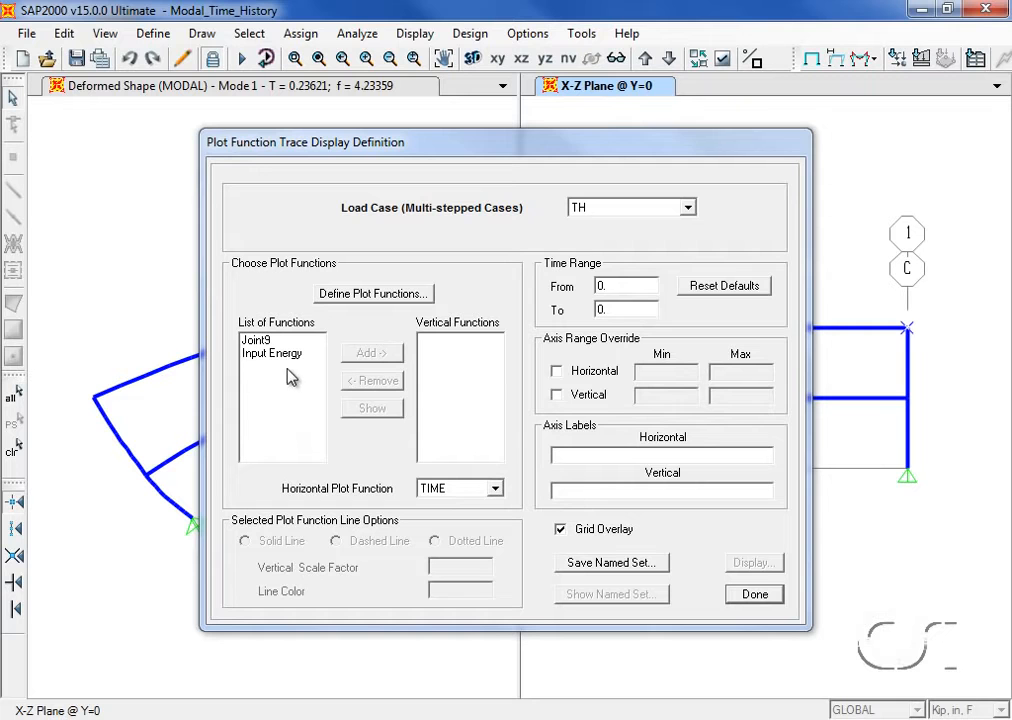
pyautogui.click(262, 340)
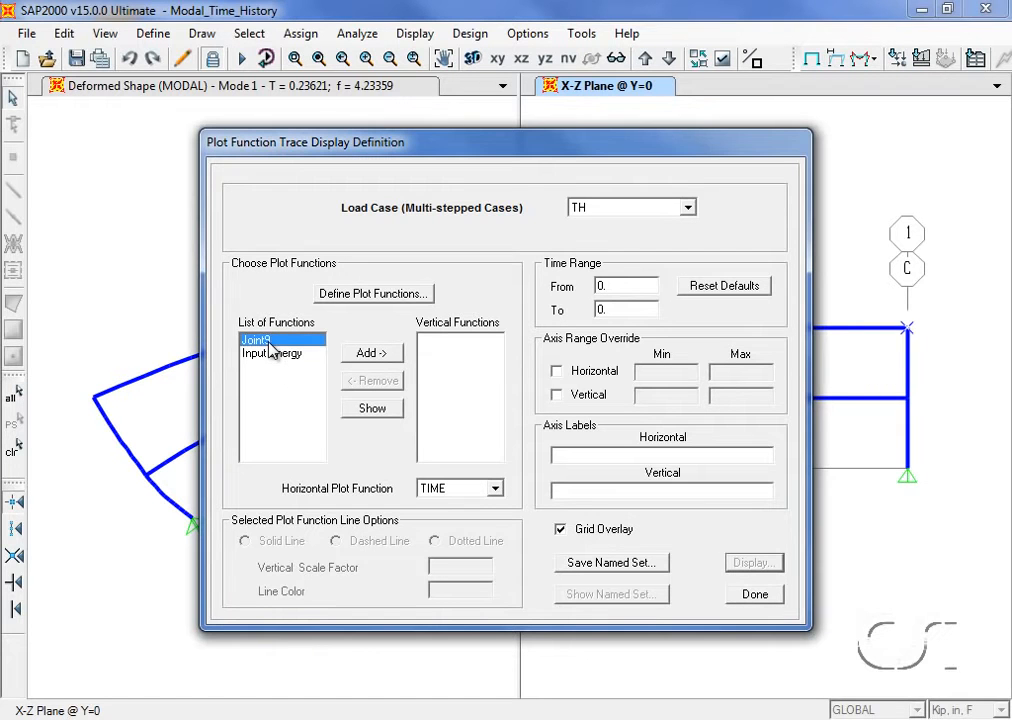
pyautogui.click(356, 294)
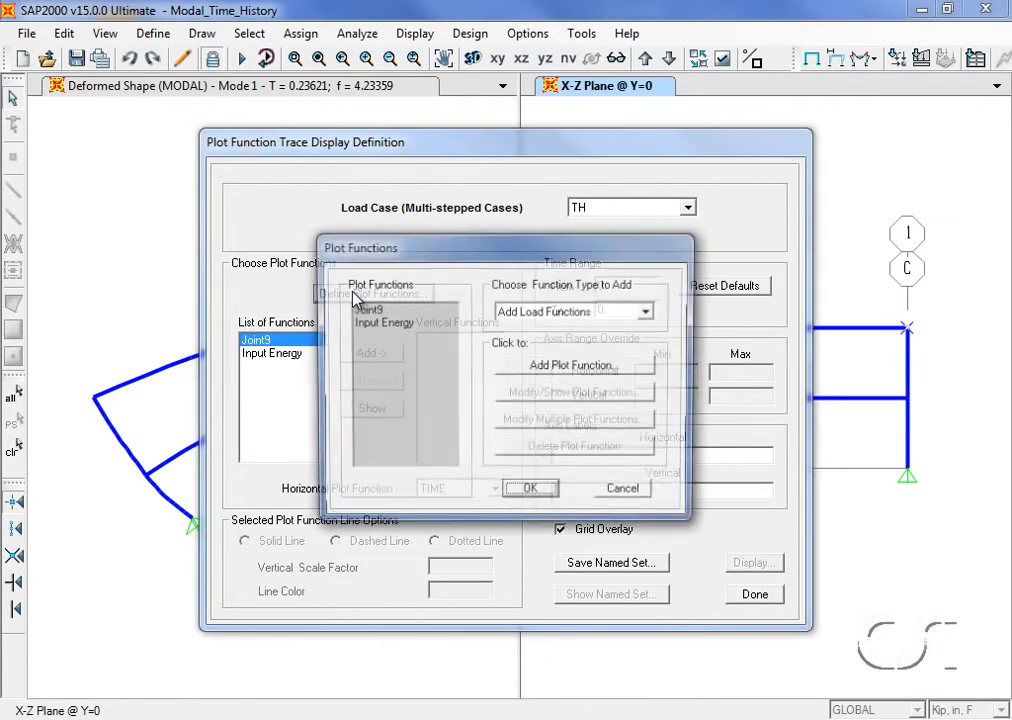
pyautogui.click(425, 311)
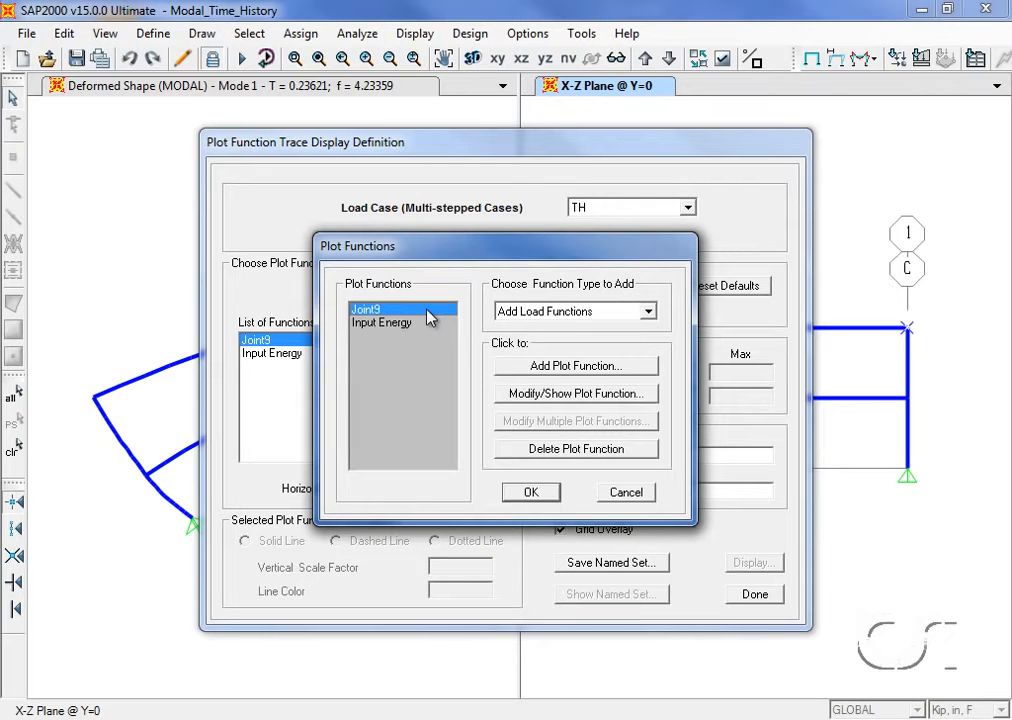
pyautogui.click(549, 397)
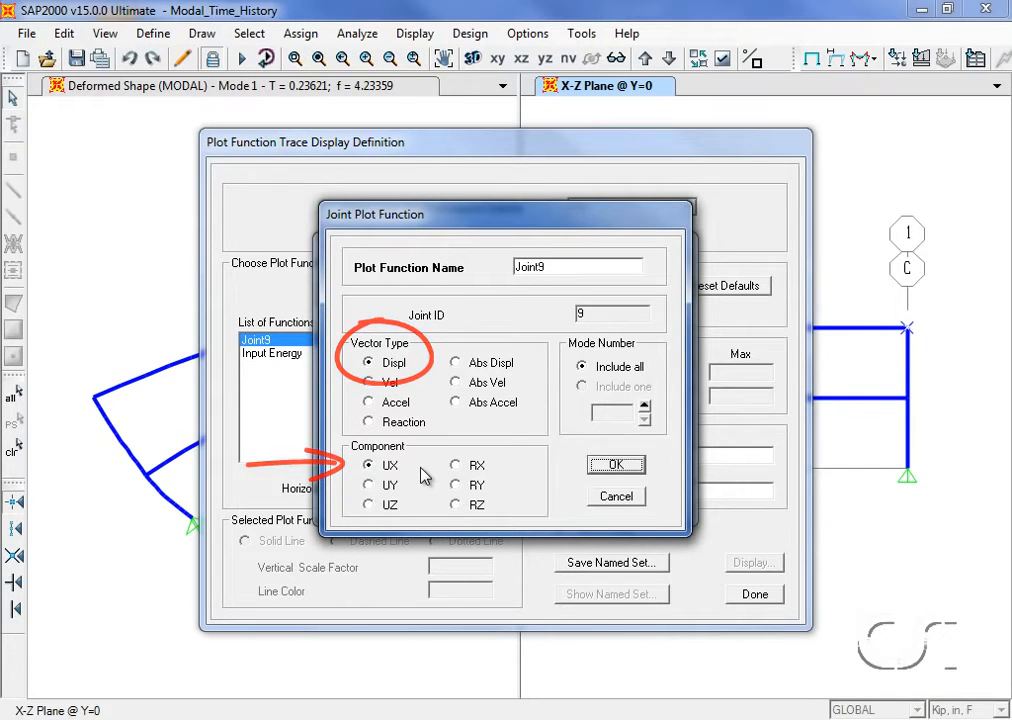
pyautogui.click(613, 466)
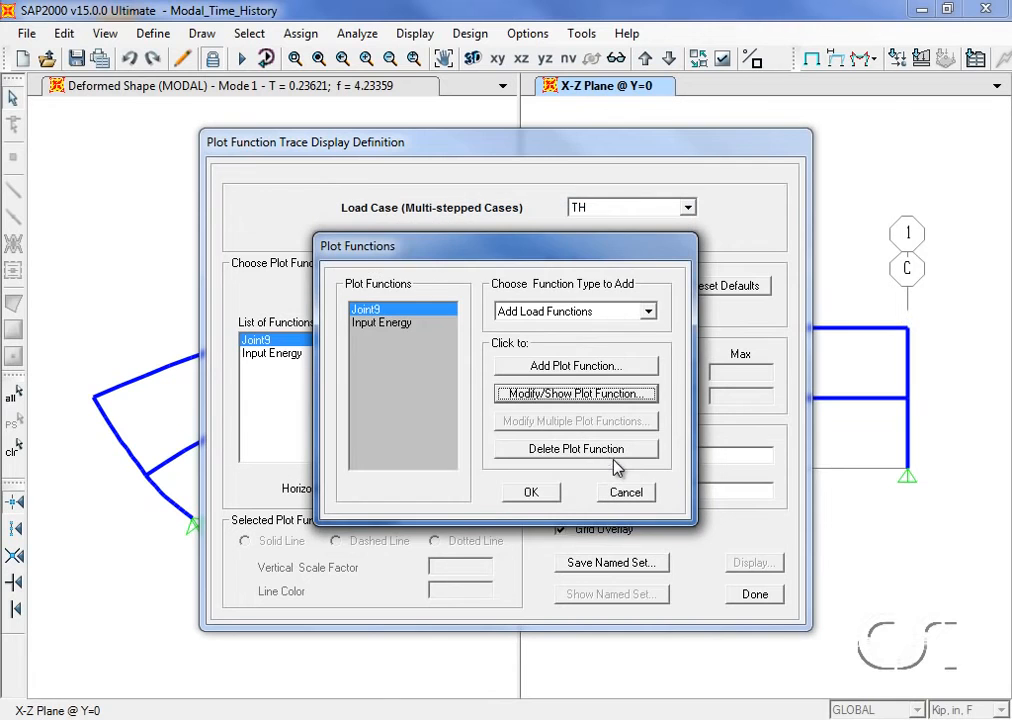
pyautogui.click(531, 494)
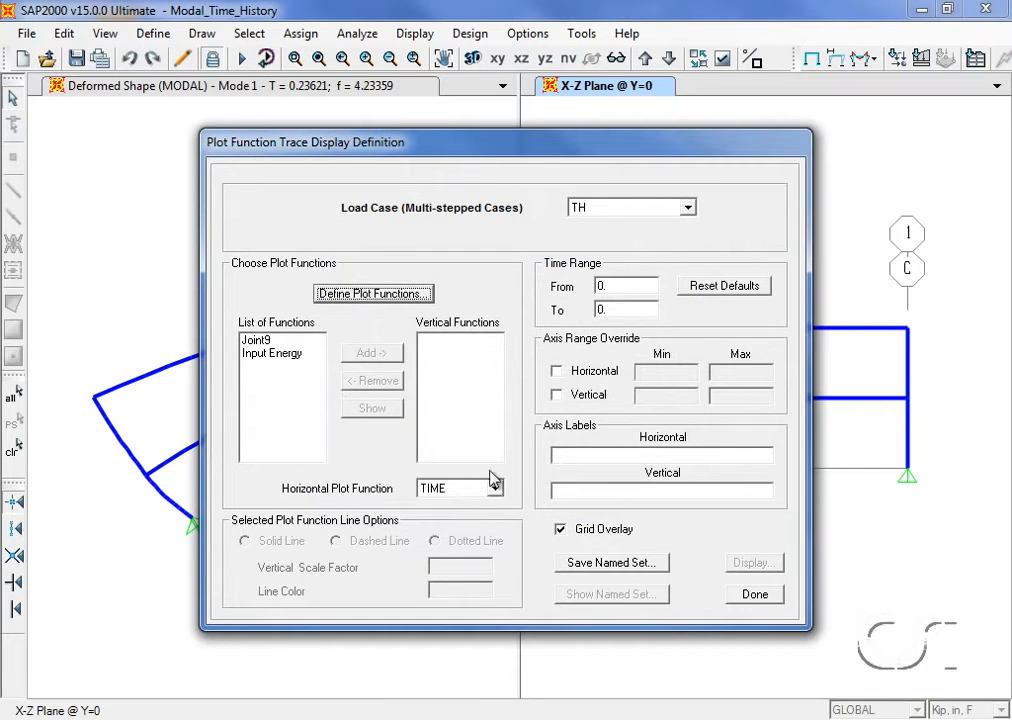
# Step: Add the Joint9 function to the vertical functions of the TH plot against TIME
pyautogui.click(262, 341)
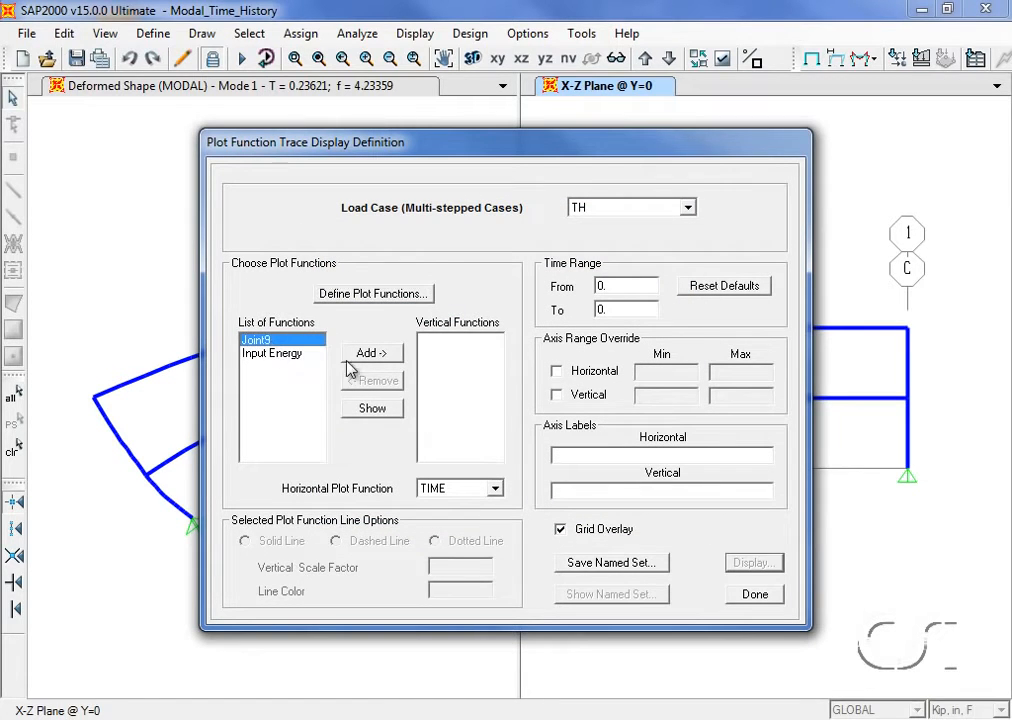
pyautogui.click(371, 355)
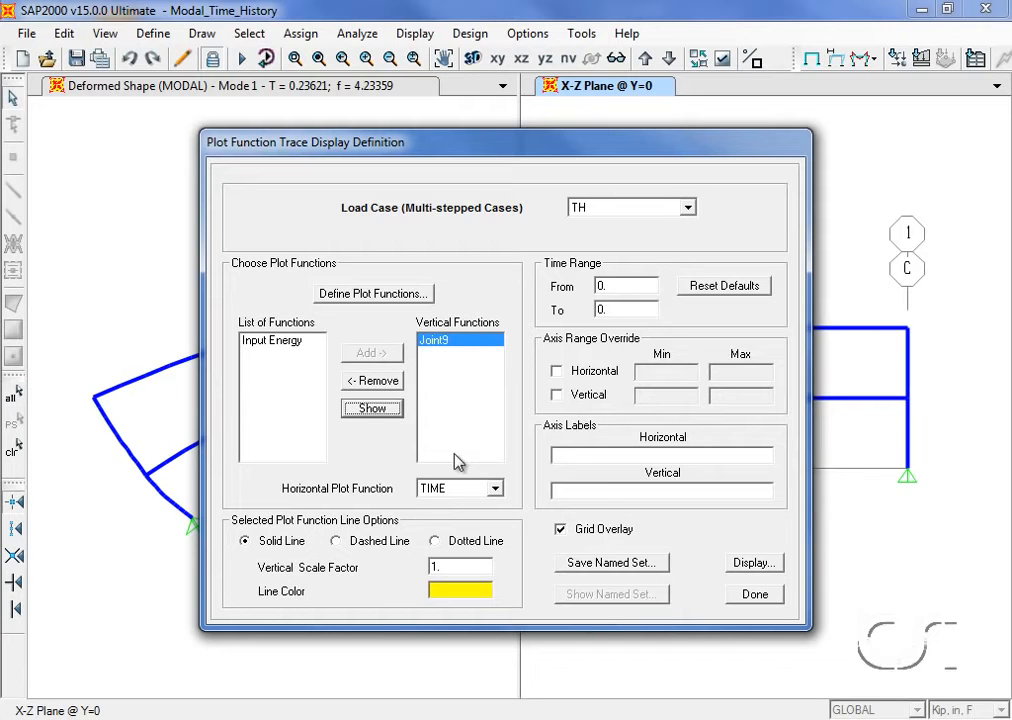
# Step: Keep TIME as the horizontal plot function and save the plot definition as a named set called TIMEHISTORY
pyautogui.click(462, 489)
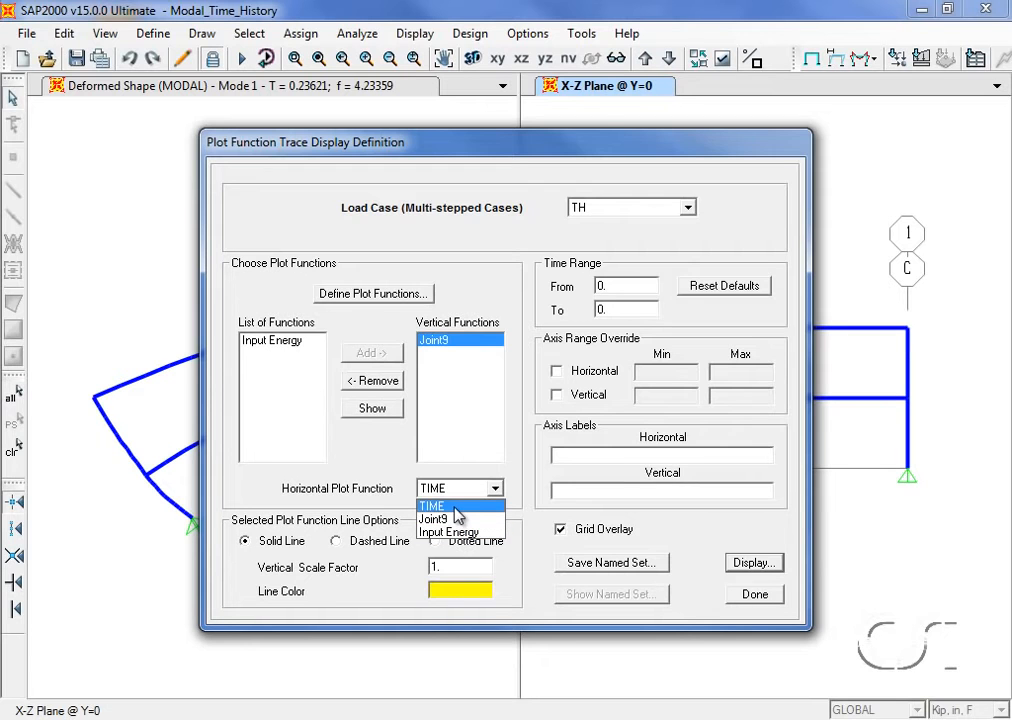
pyautogui.click(455, 509)
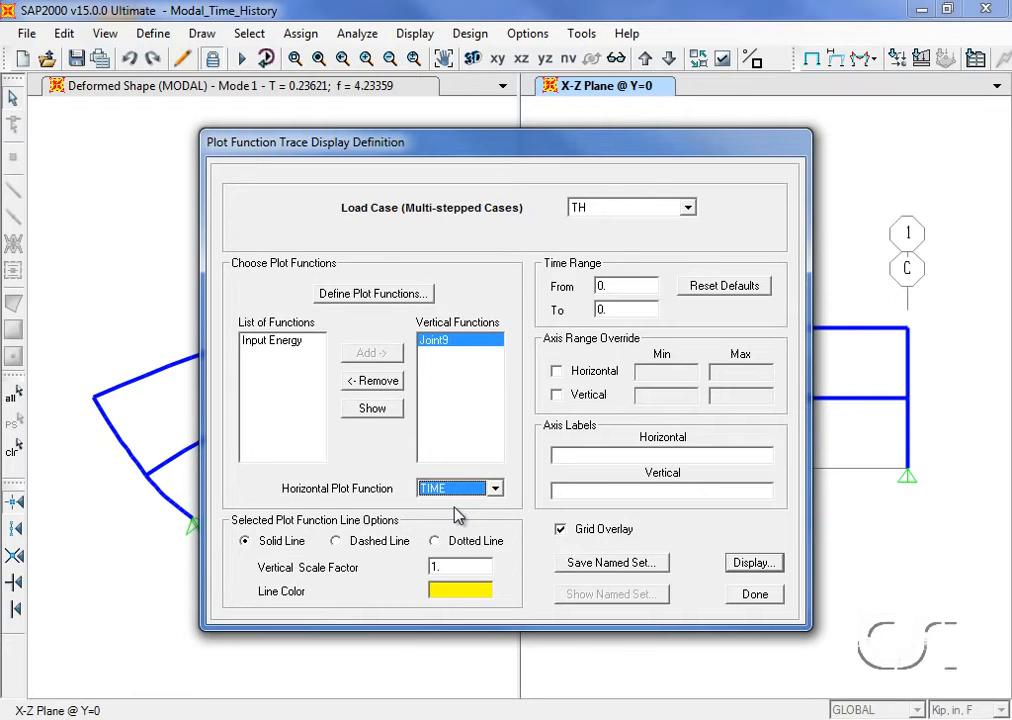
pyautogui.click(588, 565)
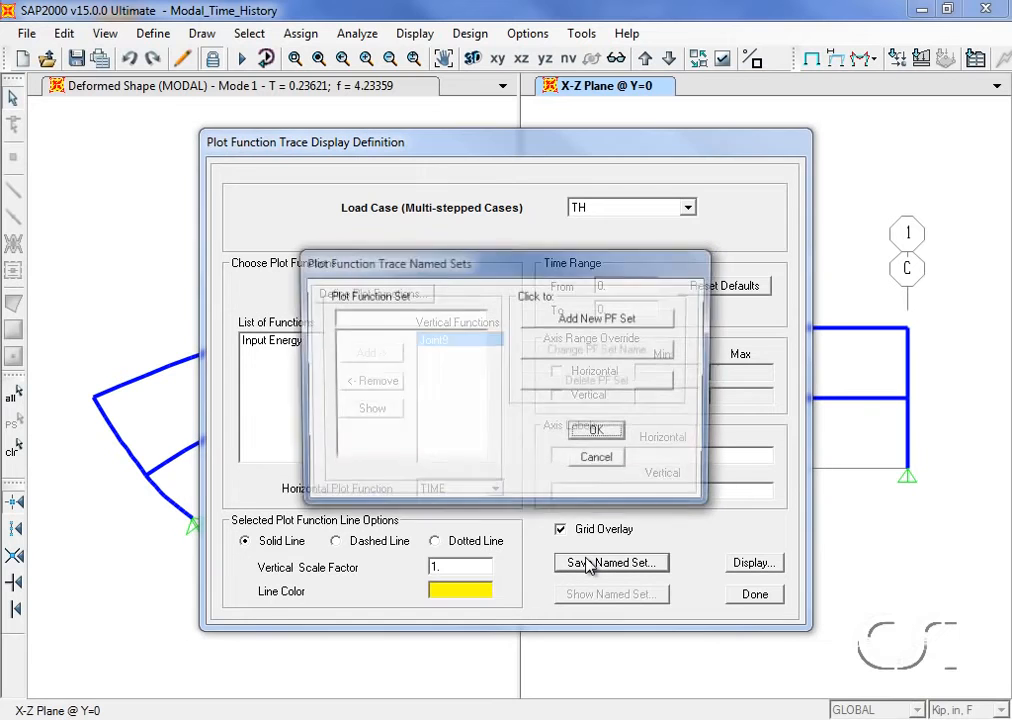
pyautogui.click(405, 314)
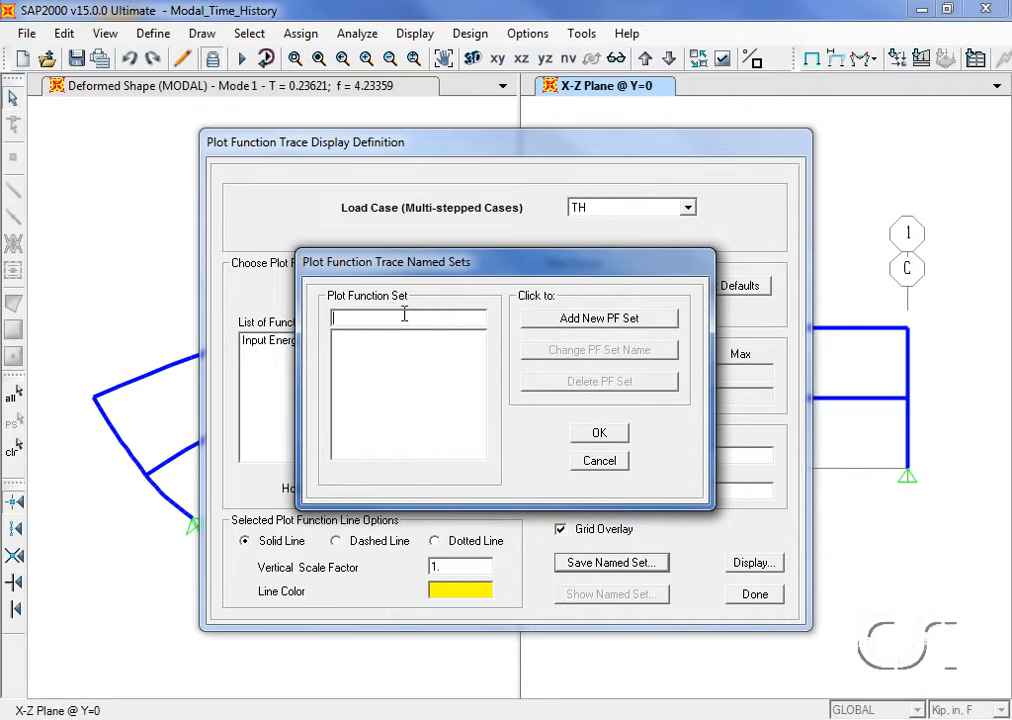
pyautogui.write('TIMEHISTORY')
pyautogui.click(565, 320)
pyautogui.click(594, 434)
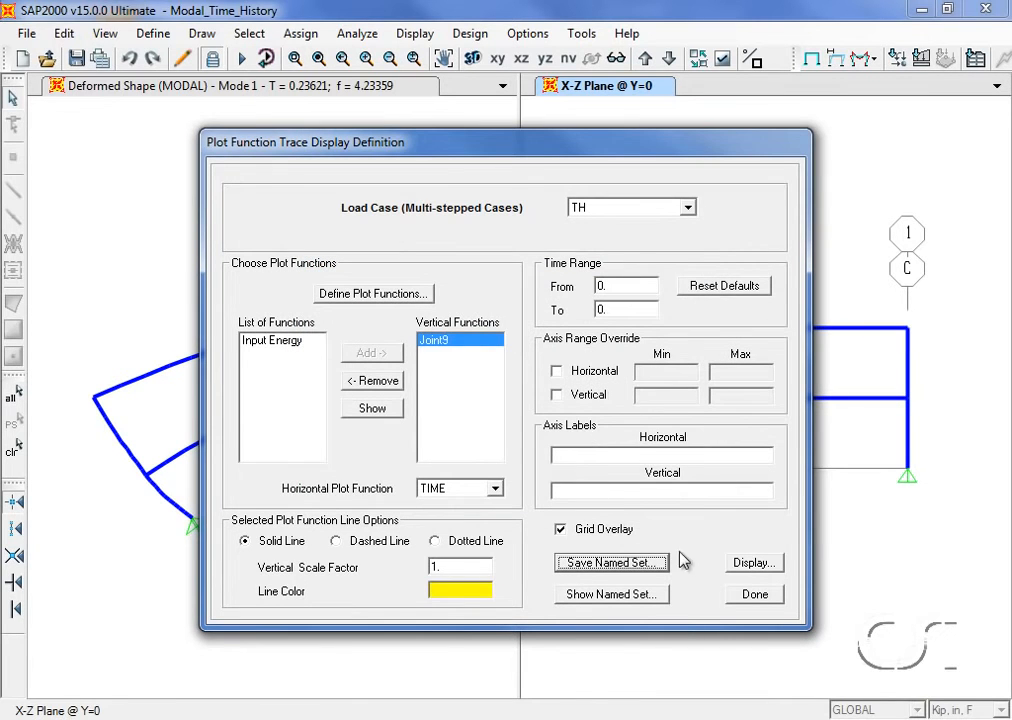
# Step: Display the Joint9 plot function trace for the TH case, closing the plot and its definition when finished
pyautogui.click(754, 564)
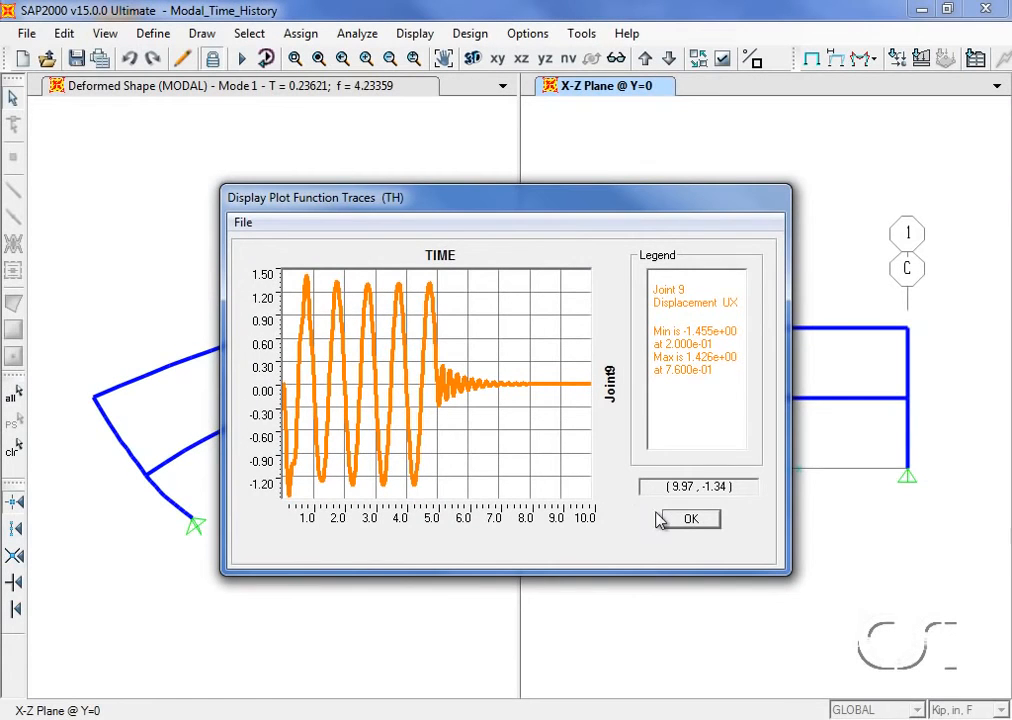
pyautogui.click(691, 522)
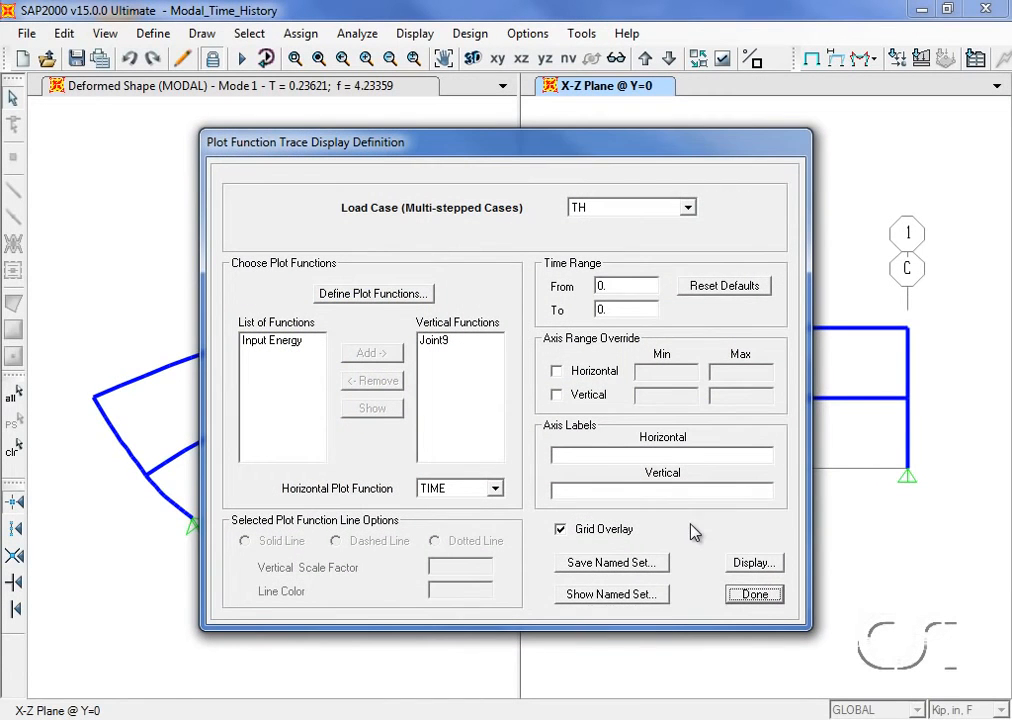
pyautogui.click(755, 594)
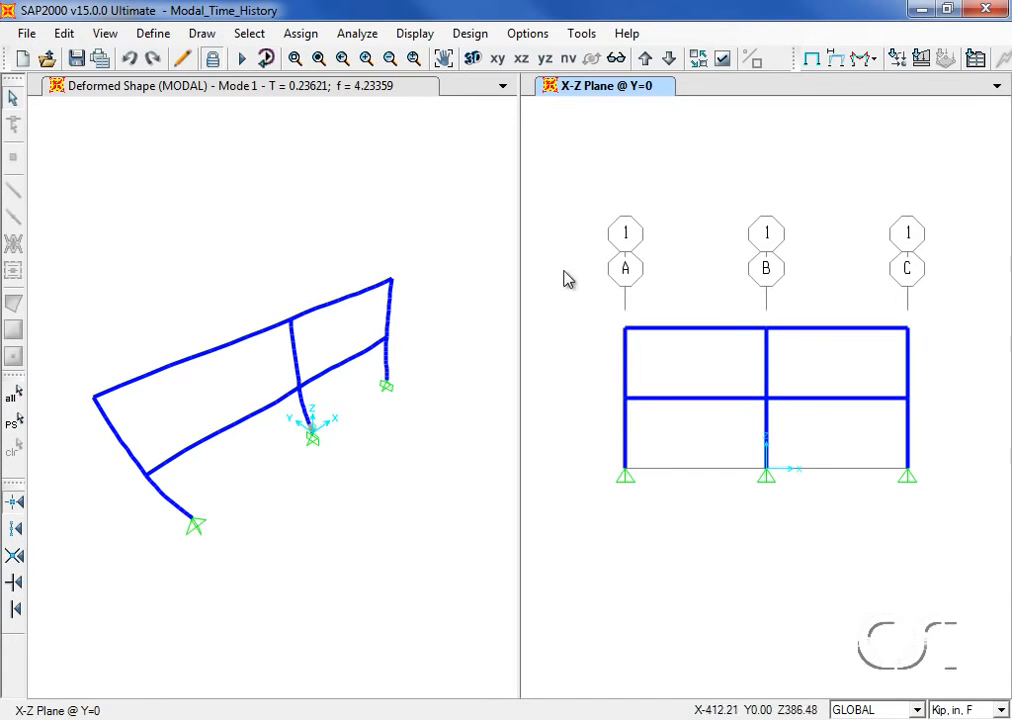
# Step: Show the deformed shape for the TH case at time 1.1 in the X-Z plane view
pyautogui.click(416, 35)
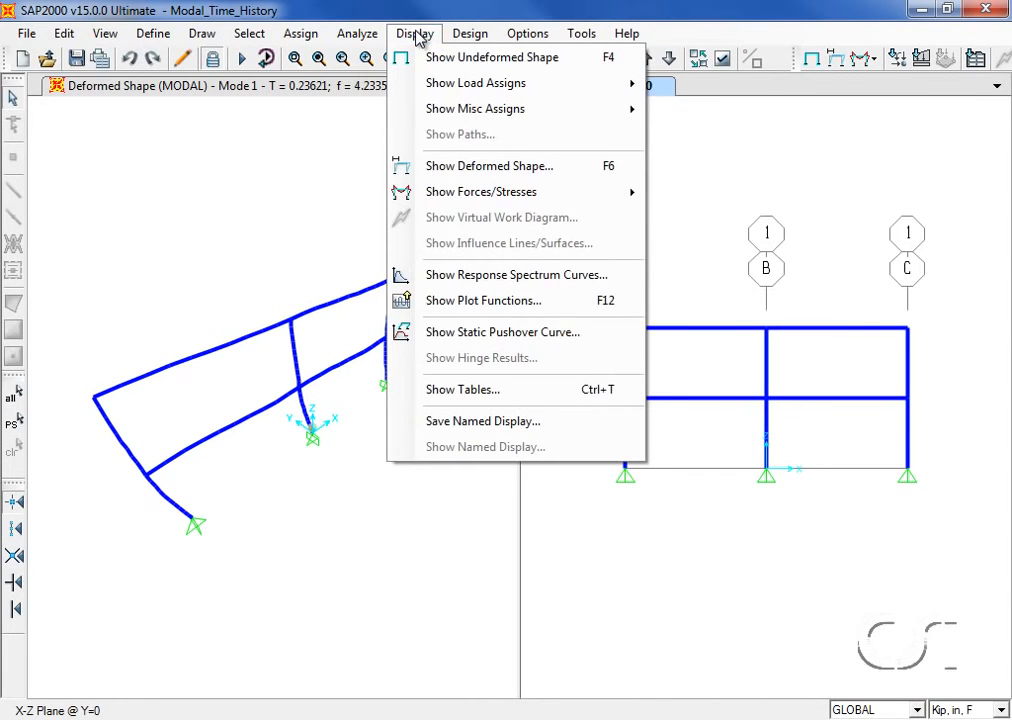
pyautogui.click(452, 166)
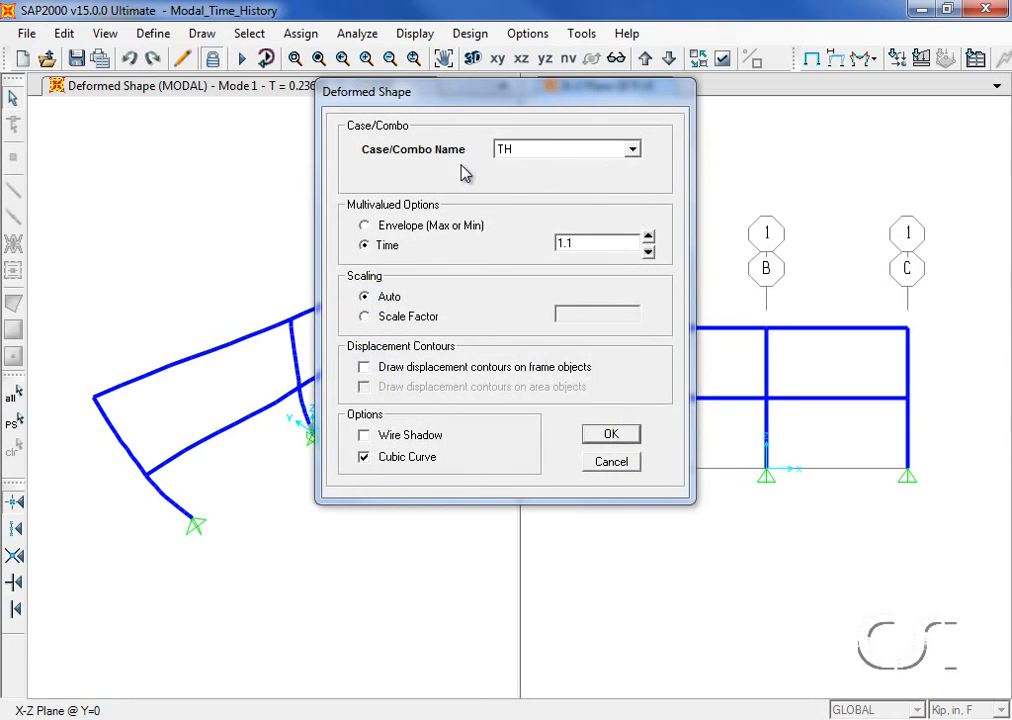
pyautogui.click(612, 434)
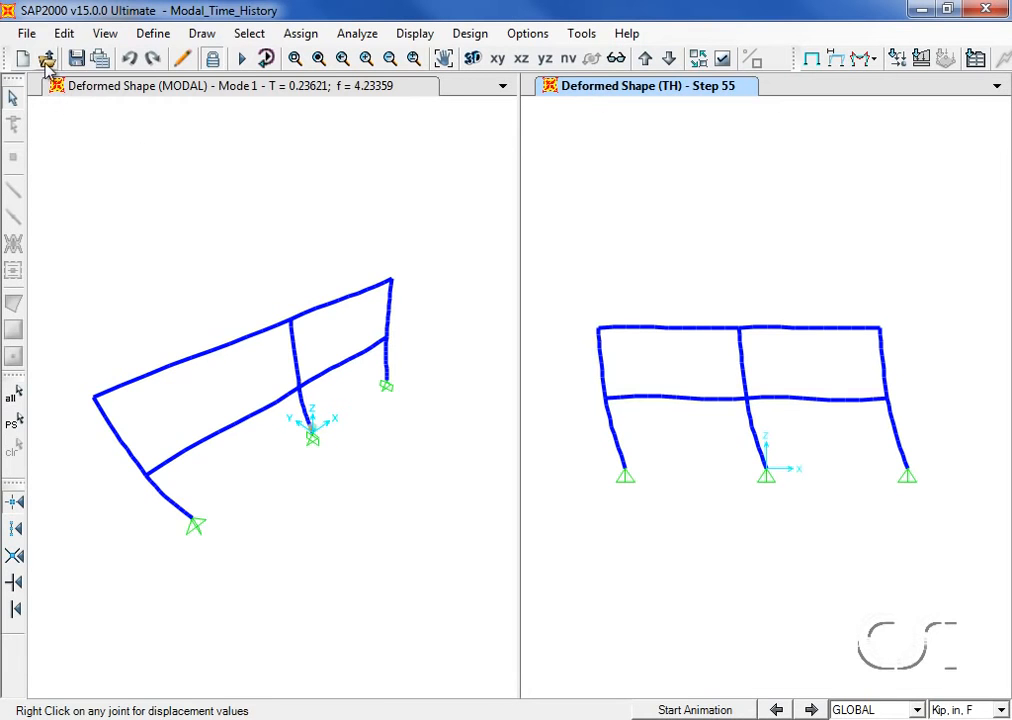
# Step: Start a multi-step animation video and set its output file name to Movie_3
pyautogui.click(27, 35)
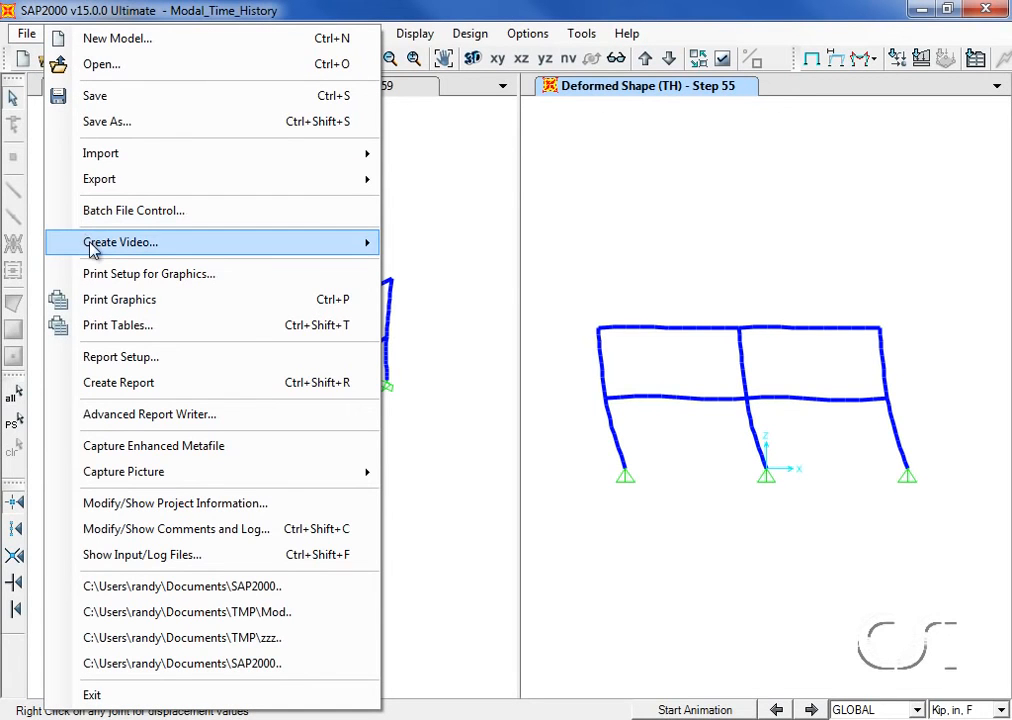
pyautogui.moveTo(92, 249)
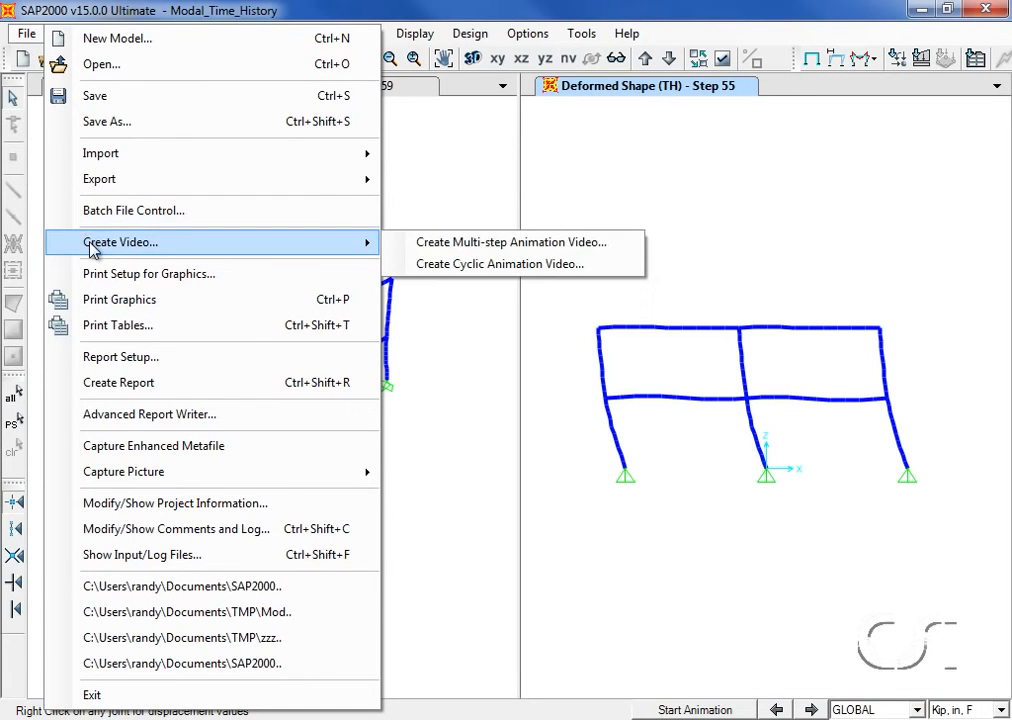
pyautogui.click(452, 243)
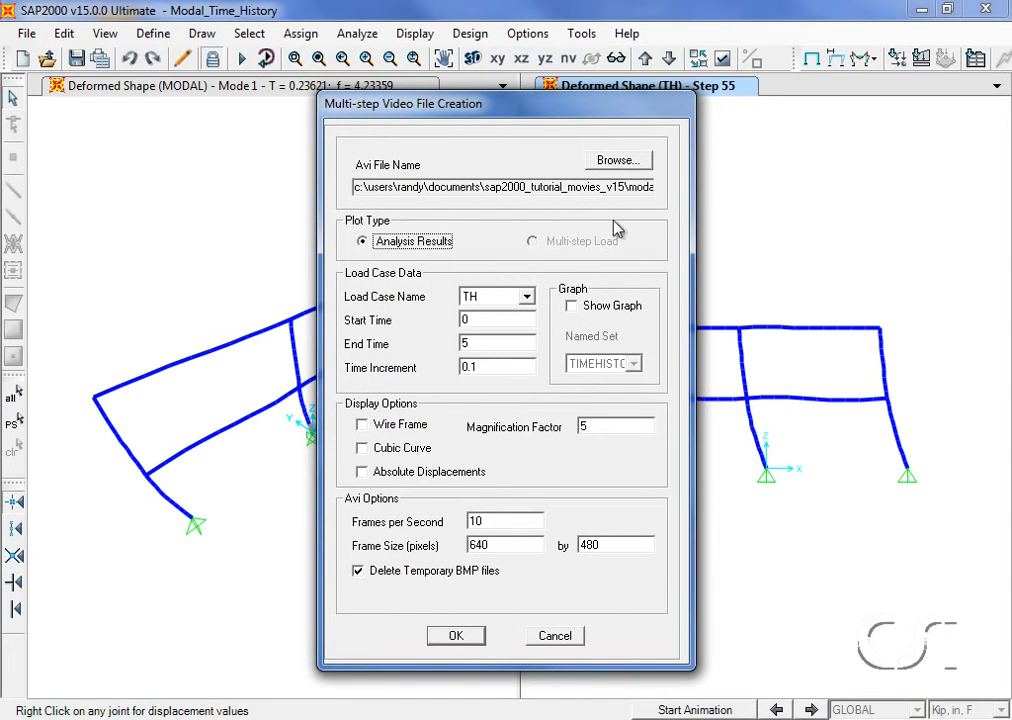
pyautogui.click(650, 164)
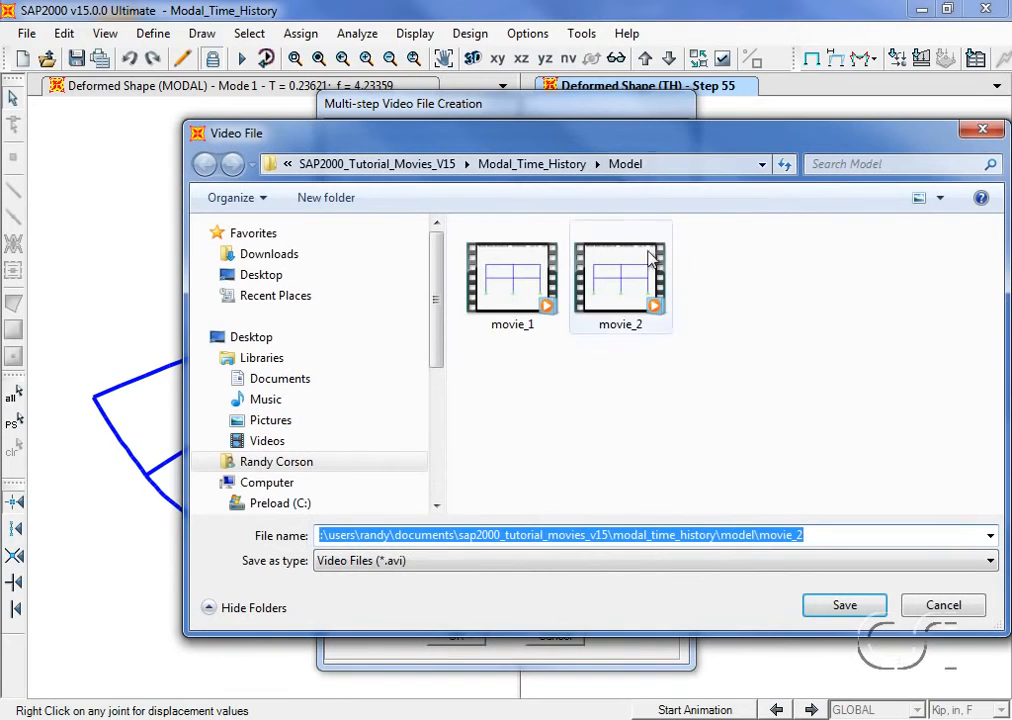
pyautogui.moveTo(806, 535); pyautogui.dragTo(310, 540)
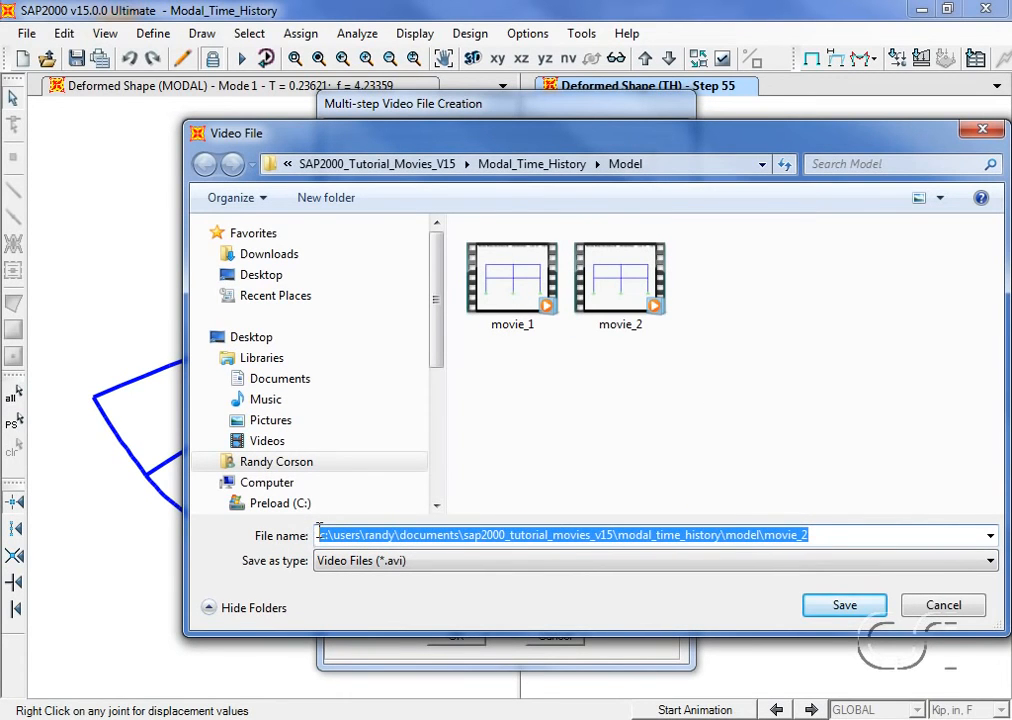
pyautogui.write('Movie')
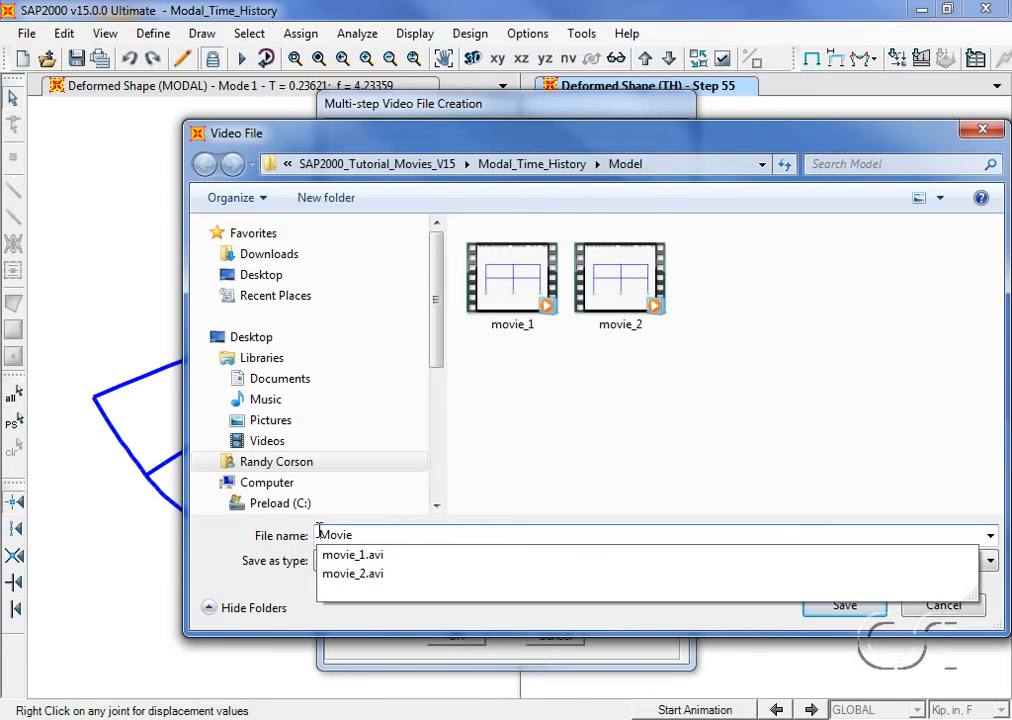
pyautogui.write('_3')
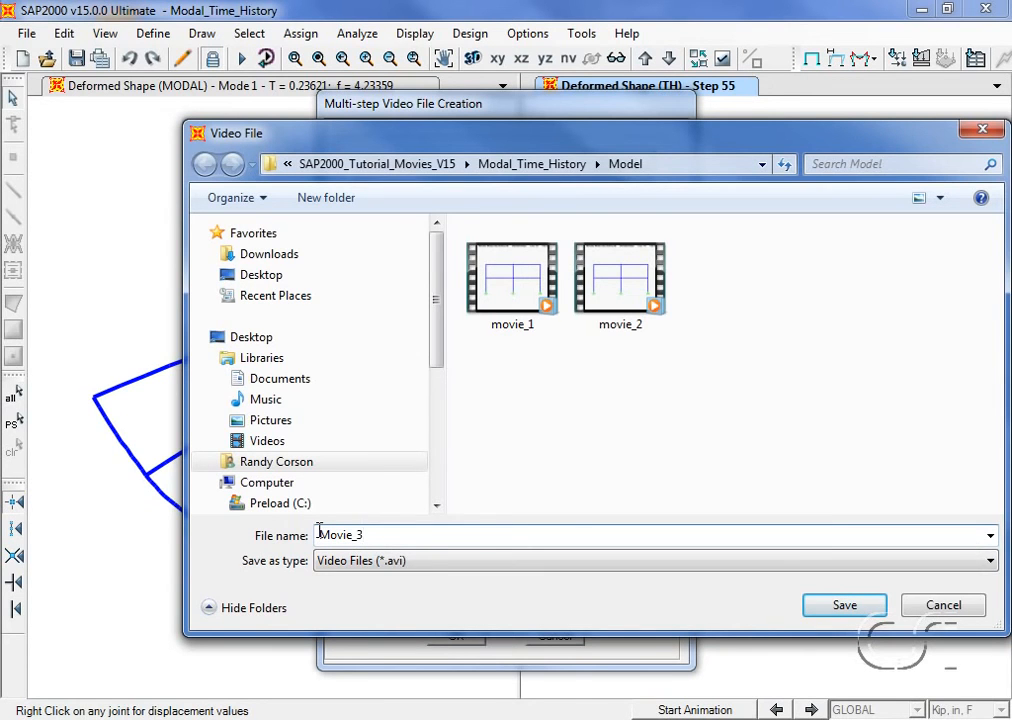
pyautogui.click(846, 605)
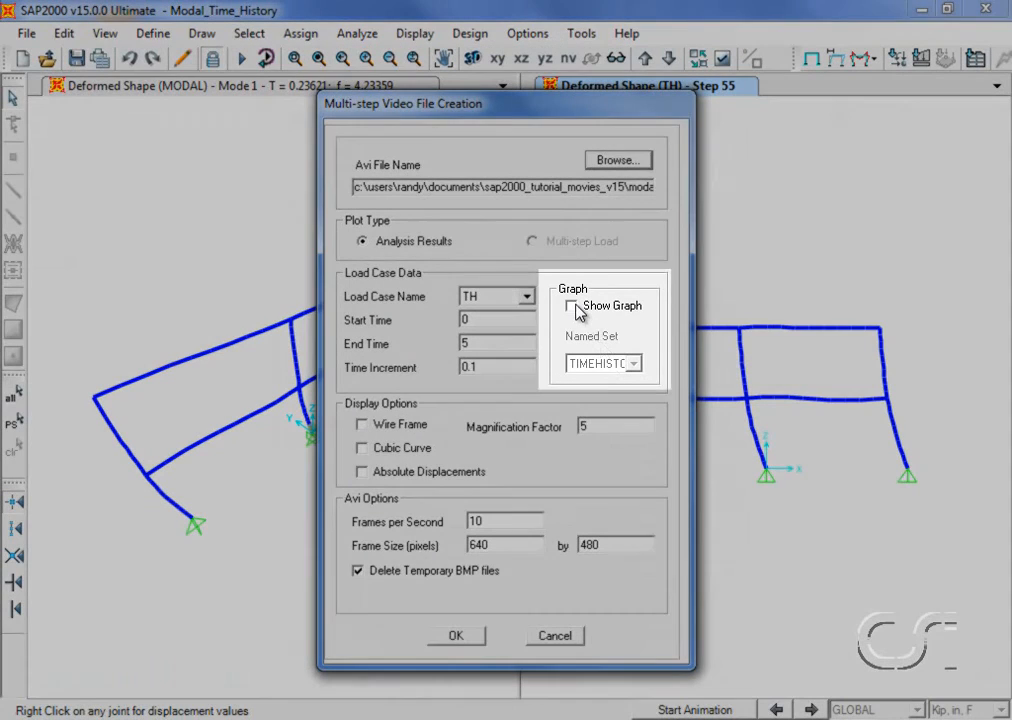
# Step: Include the TIMEHISTORY graph, set the end time to 10, and create the video with Full Frames (Uncompressed) compression
pyautogui.click(573, 307)
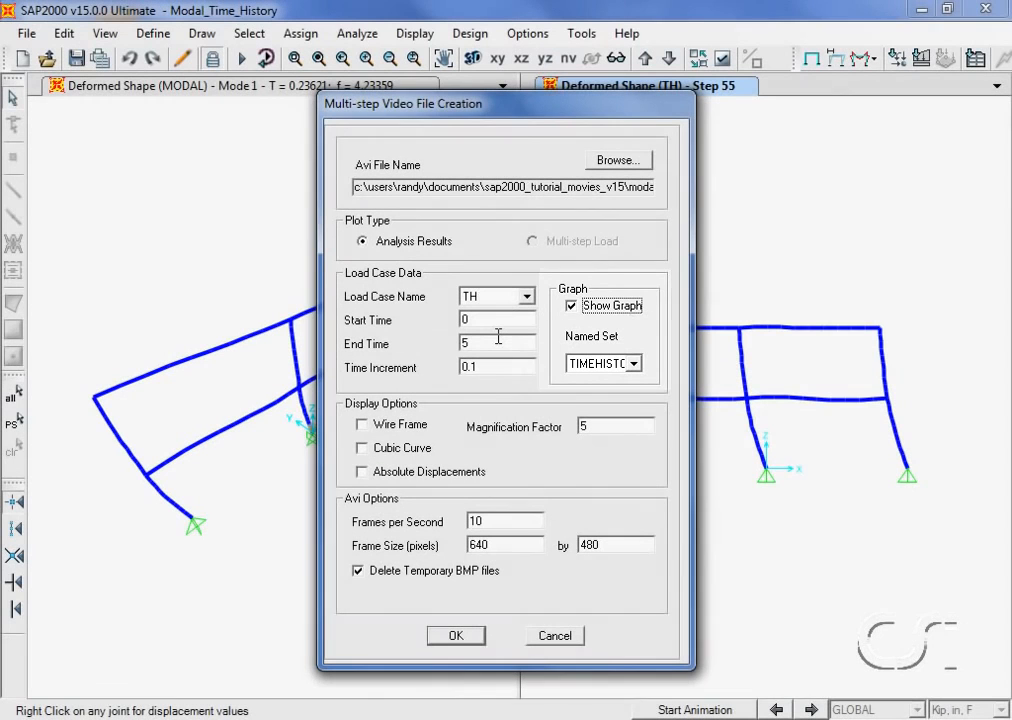
pyautogui.doubleClick(498, 341)
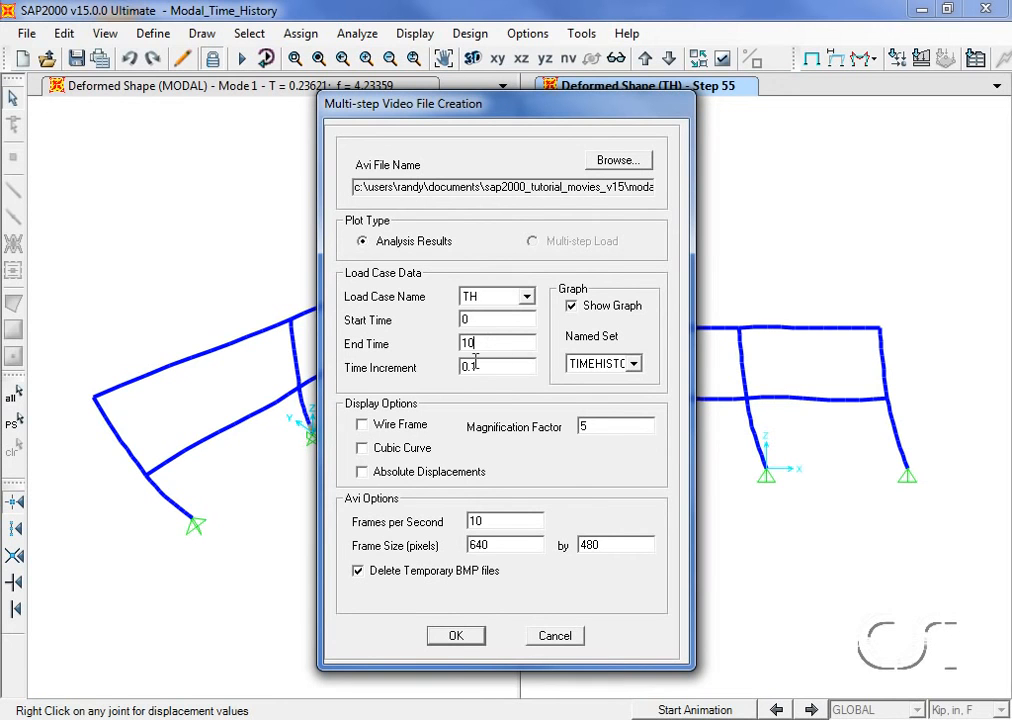
pyautogui.click(457, 636)
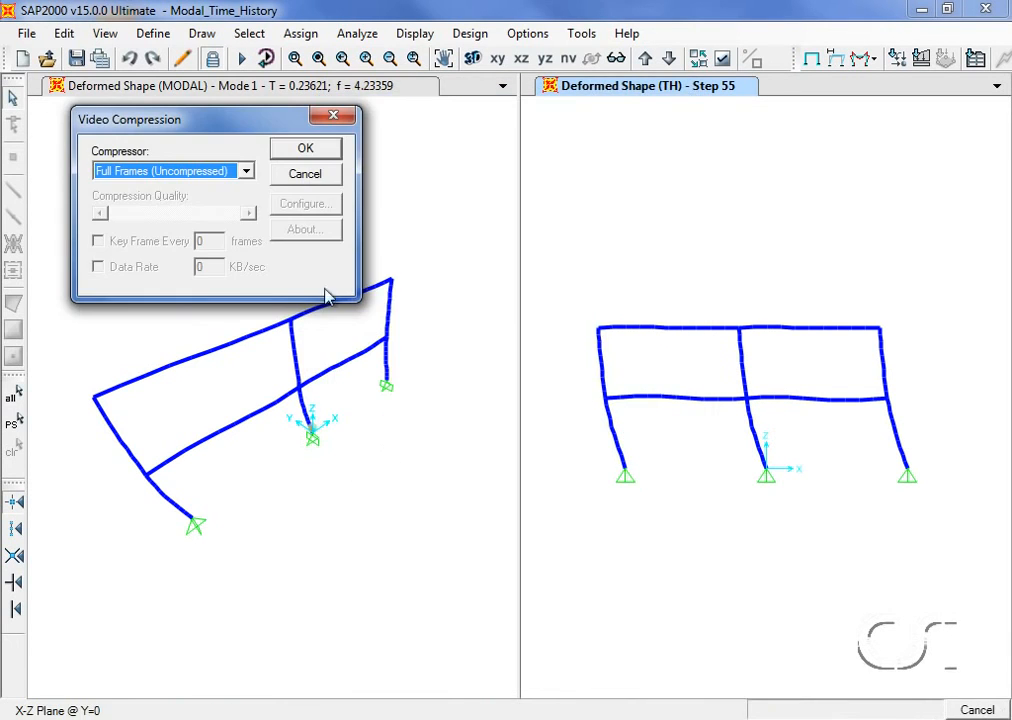
pyautogui.click(295, 153)
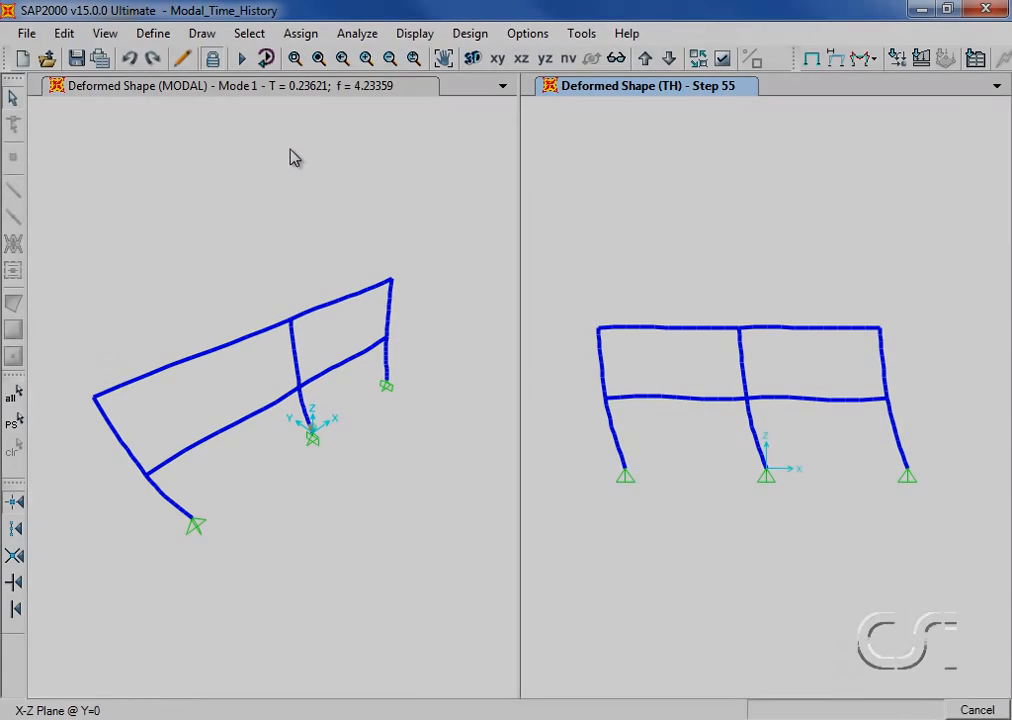